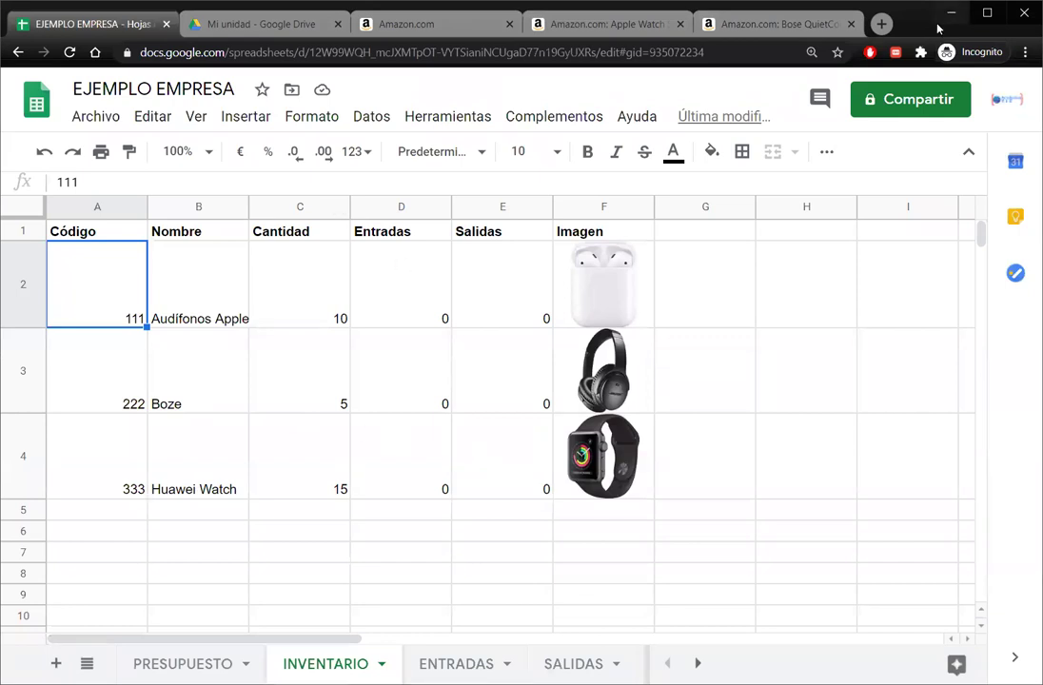
{"action": "left_click", "coordinate": [278, 303]}
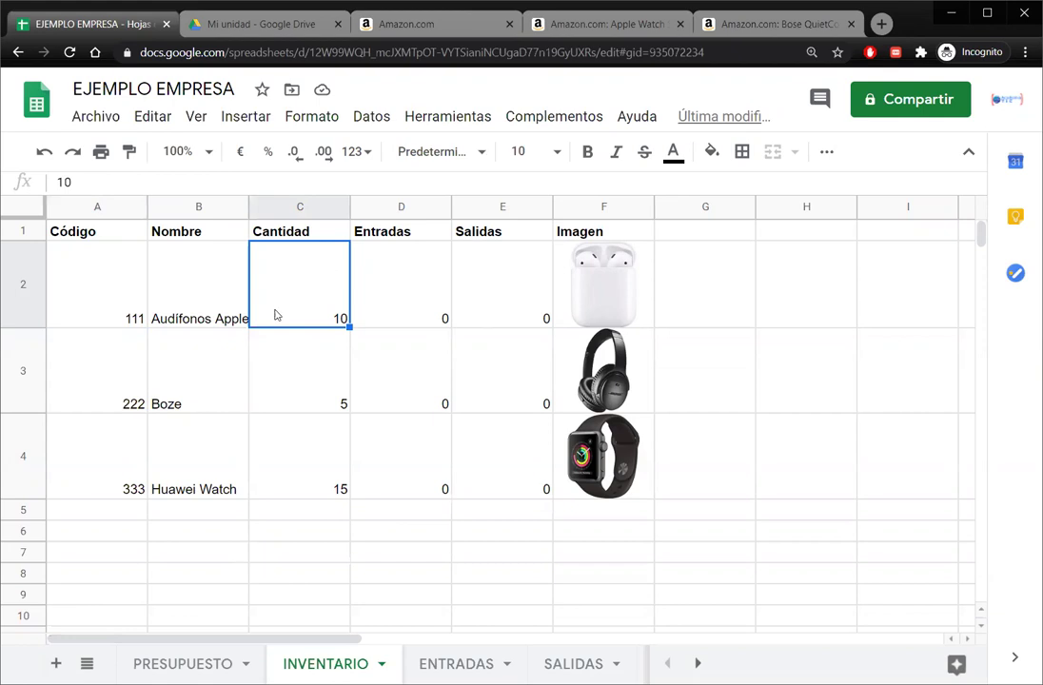
{"action": "left_click", "coordinate": [431, 290]}
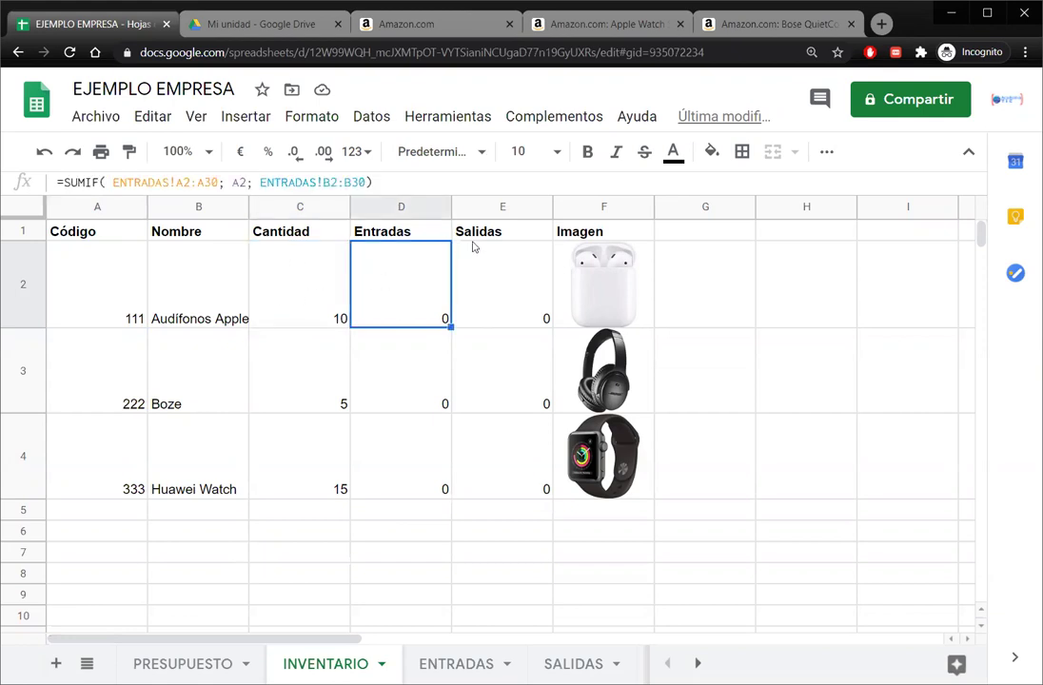
{"action": "left_click", "coordinate": [466, 281]}
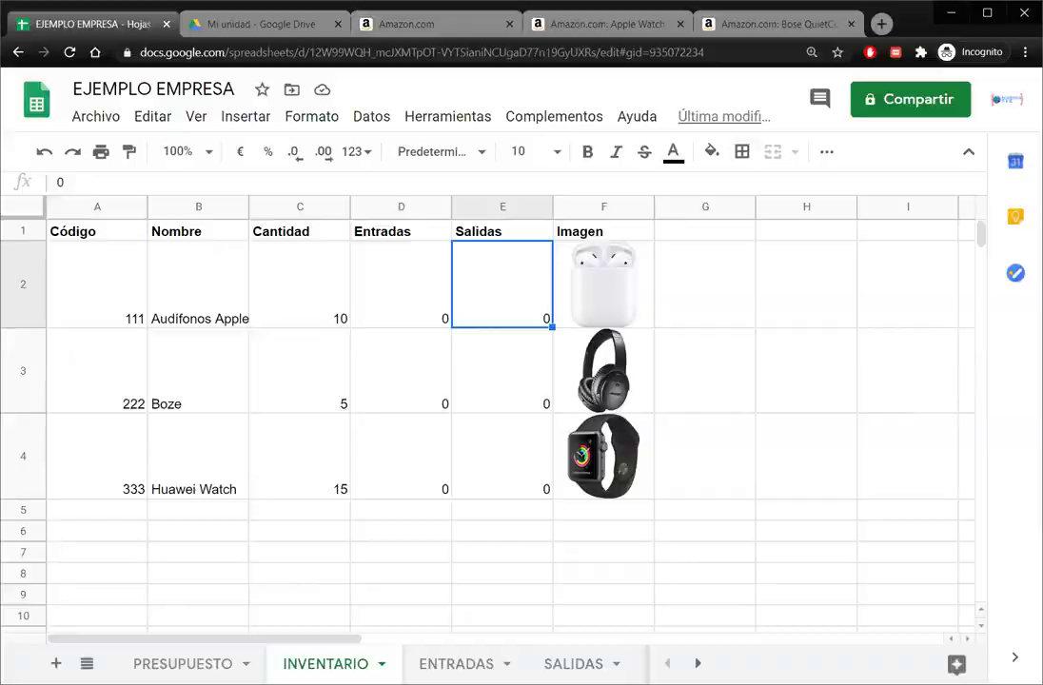
{"action": "left_click", "coordinate": [359, 399]}
Enter the formula +D2-E2 in C2 so the first product's Cantidad is Entradas minus Salidas
{"action": "left_click", "coordinate": [310, 297]}
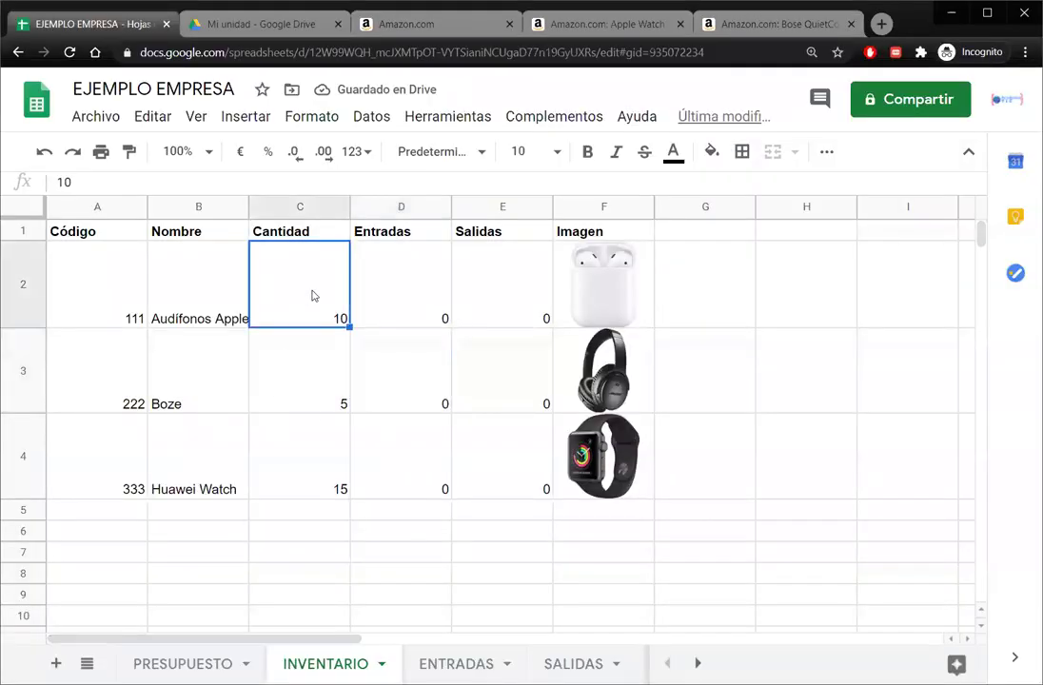
{"action": "type", "text": "+"}
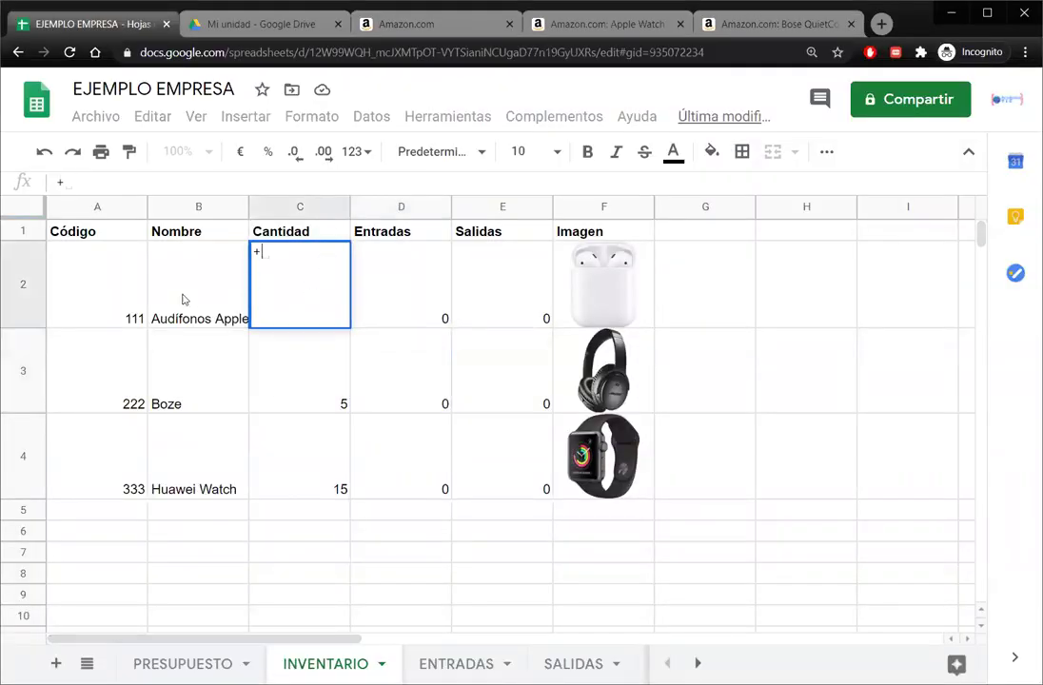
{"action": "left_click", "coordinate": [373, 271]}
{"action": "type", "text": "-"}
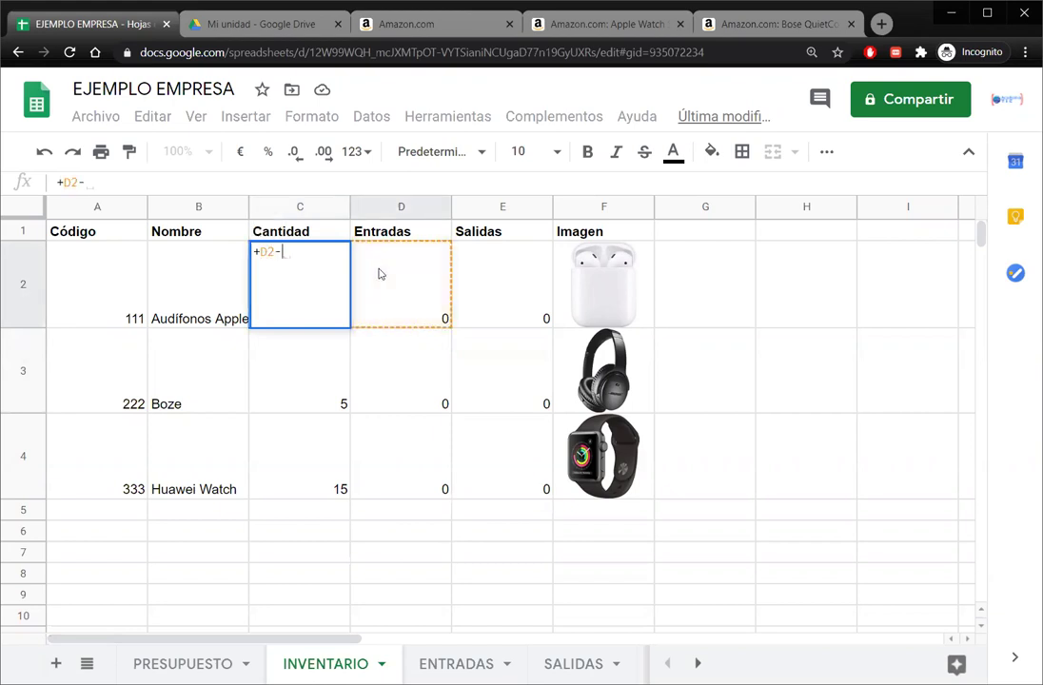
{"action": "left_click", "coordinate": [523, 278]}
{"action": "key", "text": "Return"}
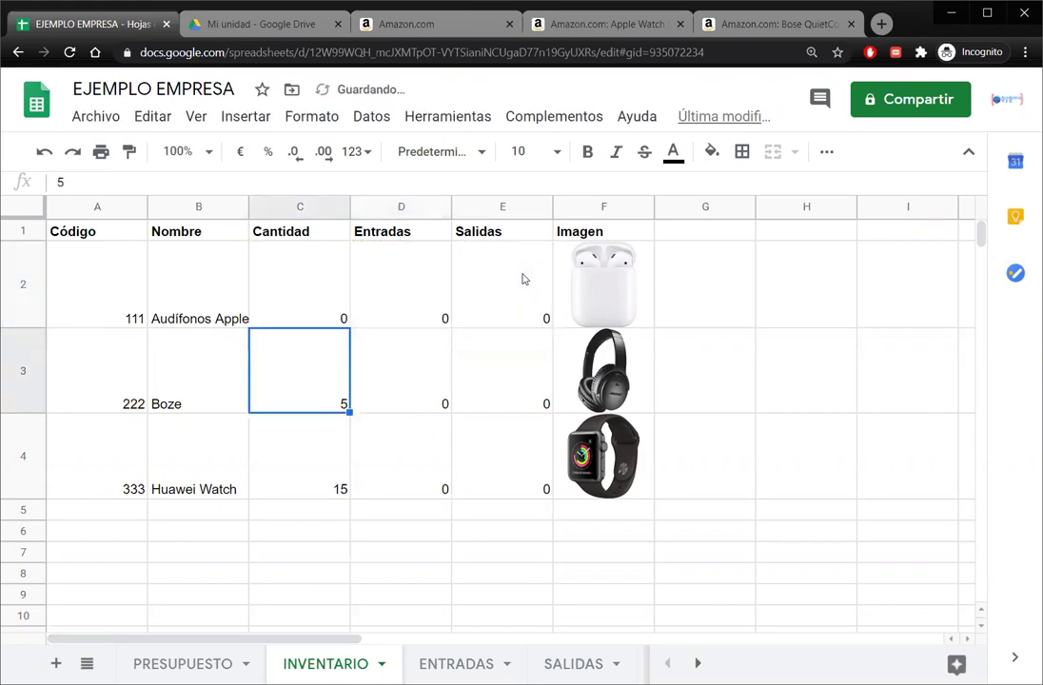
Fill the Cantidad formula from C2 down to C3 and C4 for the other two products
{"action": "left_click", "coordinate": [414, 305]}
{"action": "left_click", "coordinate": [473, 298]}
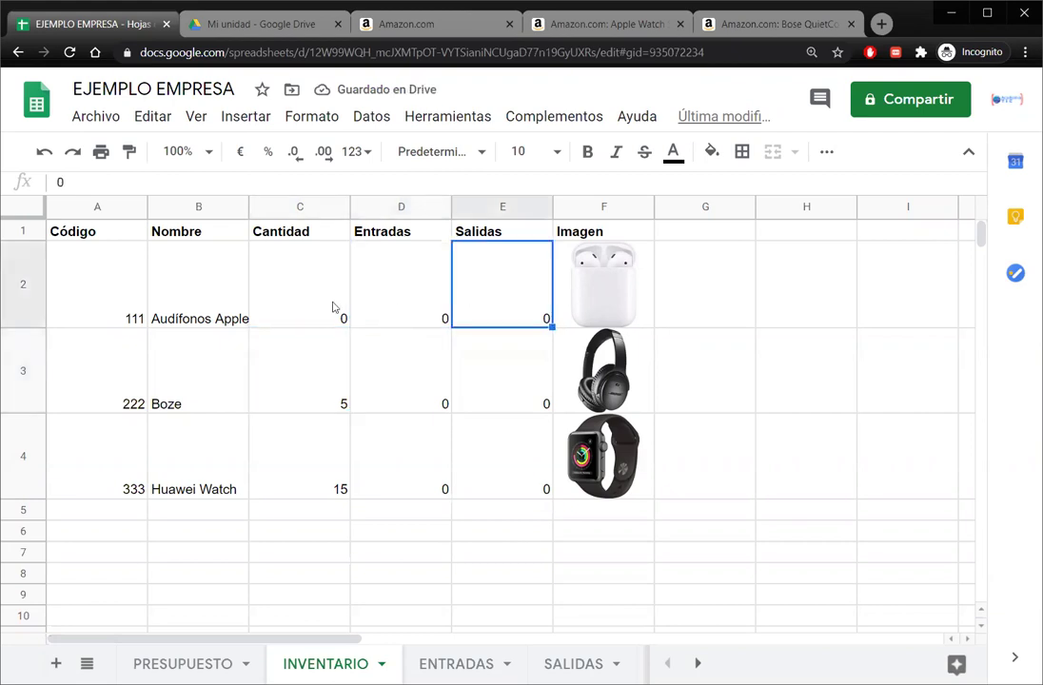
{"action": "left_click", "coordinate": [303, 281]}
{"action": "left_click_drag", "start_coordinate": [350, 328], "coordinate": [325, 489]}
{"action": "left_click", "coordinate": [388, 309]}
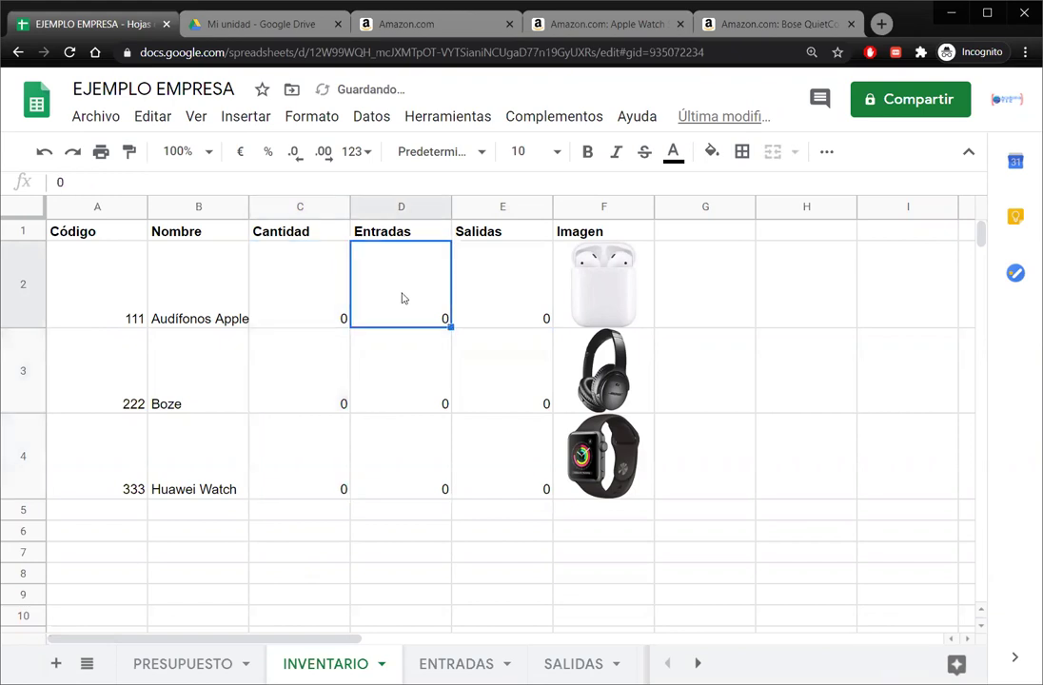
On the ENTRADAS sheet, enter the headers Código in A1 and Cantidad in B1
{"action": "left_click", "coordinate": [457, 661]}
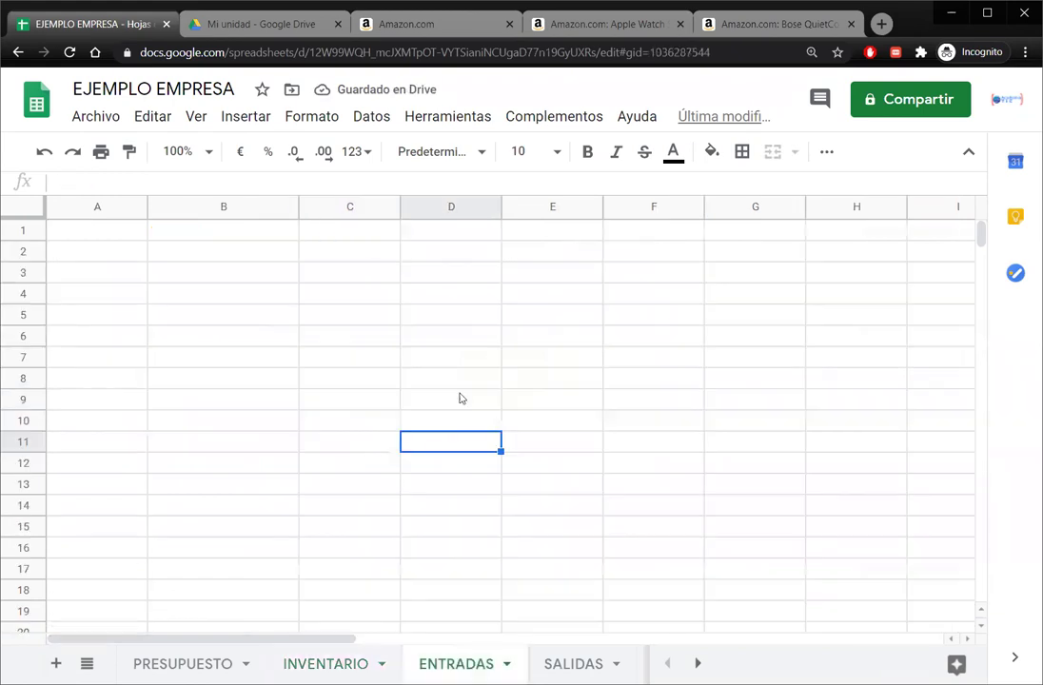
{"action": "left_click", "coordinate": [124, 239]}
{"action": "type", "text": "Cófi"}
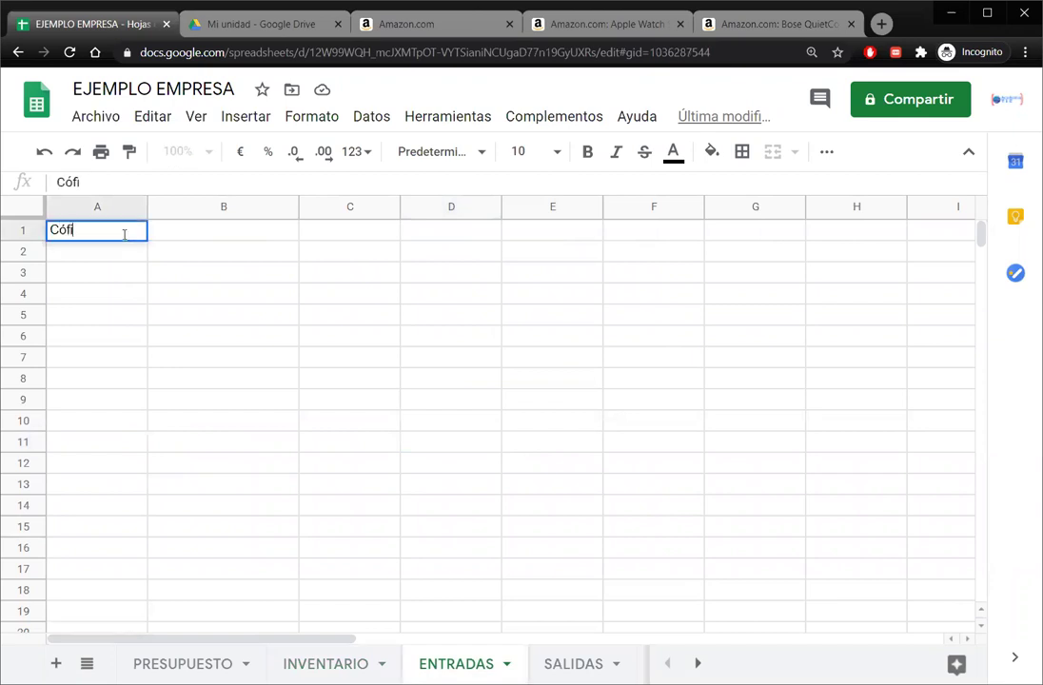
{"action": "key", "text": "BackSpace"}
{"action": "key", "text": "BackSpace"}
{"action": "type", "text": "digo"}
{"action": "key", "text": "Return"}
{"action": "left_click", "coordinate": [123, 238]}
{"action": "key", "text": "Tab"}
{"action": "type", "text": "Cantidad"}
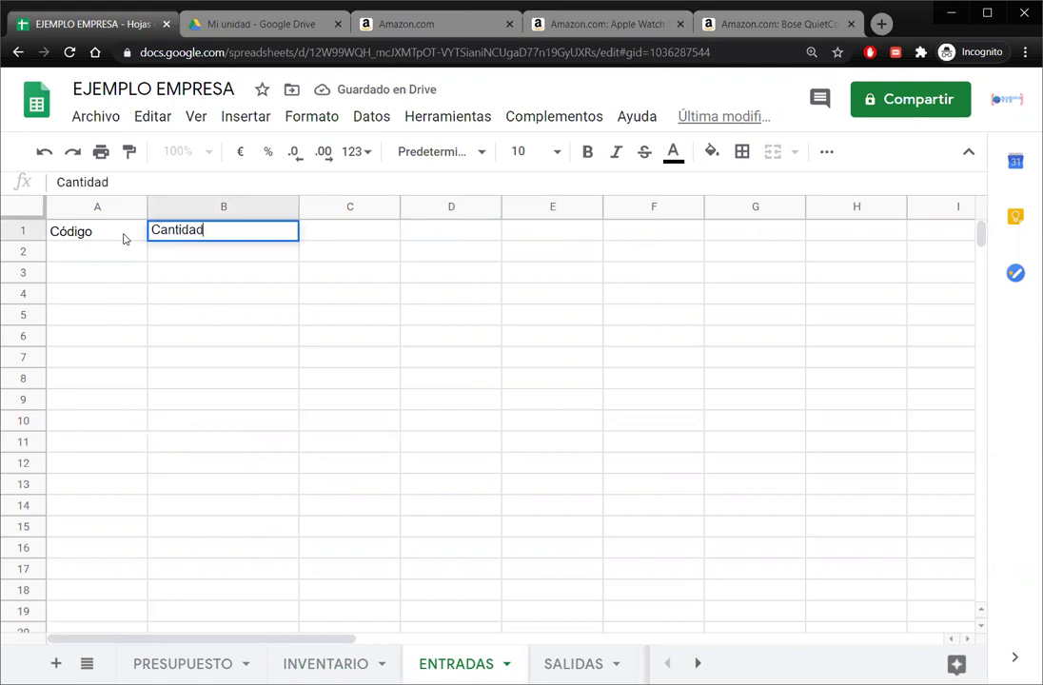
{"action": "key", "text": "Return"}
Add the header Precio in C1, beside Cantidad
{"action": "key", "text": "Up"}
{"action": "key", "text": "Right"}
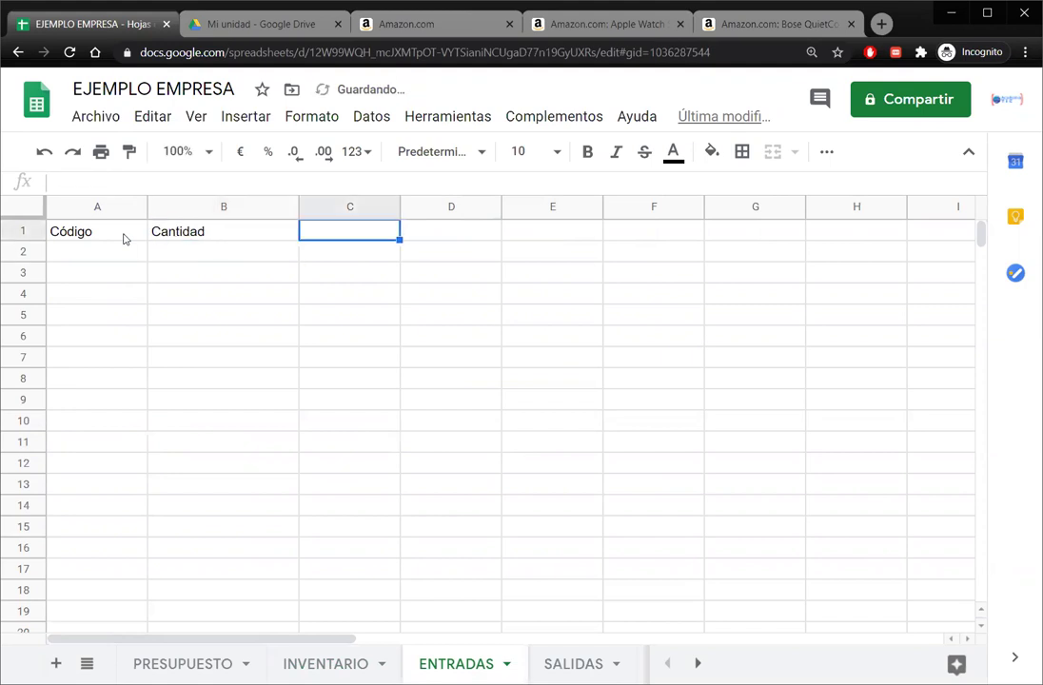
{"action": "type", "text": "Fech"}
{"action": "key", "text": "BackSpace"}
{"action": "key", "text": "BackSpace"}
{"action": "key", "text": "BackSpace"}
{"action": "key", "text": "BackSpace"}
{"action": "type", "text": "Precio"}
{"action": "key", "text": "Return"}
Add the header Fecha in D1, beside Precio
{"action": "key", "text": "Up"}
{"action": "key", "text": "Right"}
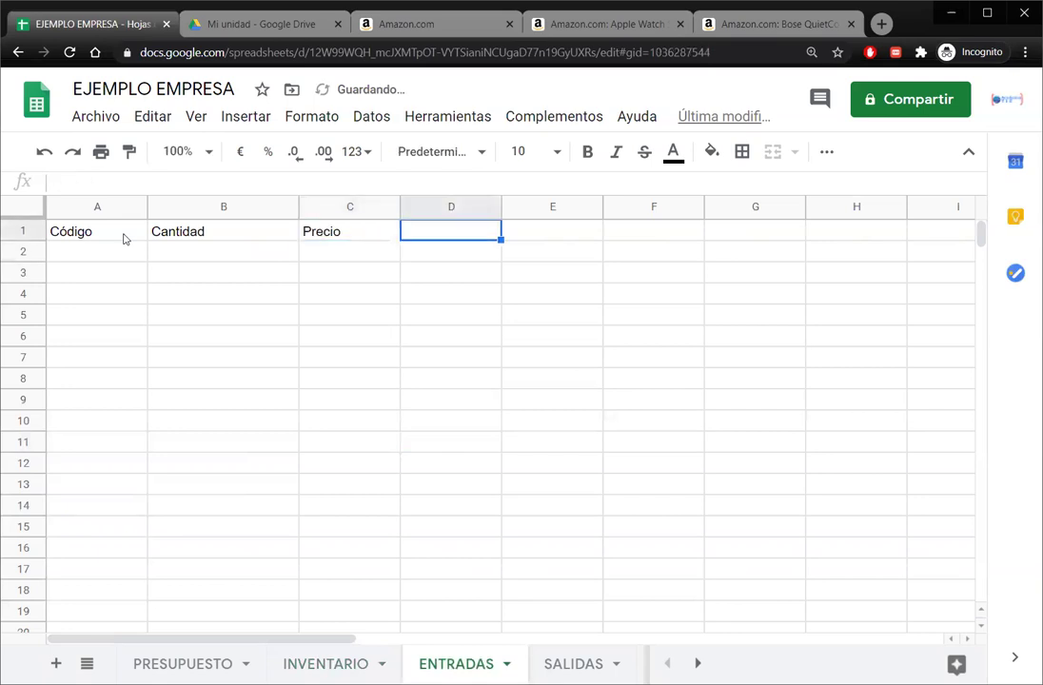
{"action": "type", "text": "fecha"}
{"action": "key", "text": "BackSpace"}
{"action": "key", "text": "BackSpace"}
{"action": "key", "text": "BackSpace"}
{"action": "key", "text": "BackSpace"}
{"action": "key", "text": "BackSpace"}
{"action": "type", "text": "Fecha"}
{"action": "key", "text": "Return"}
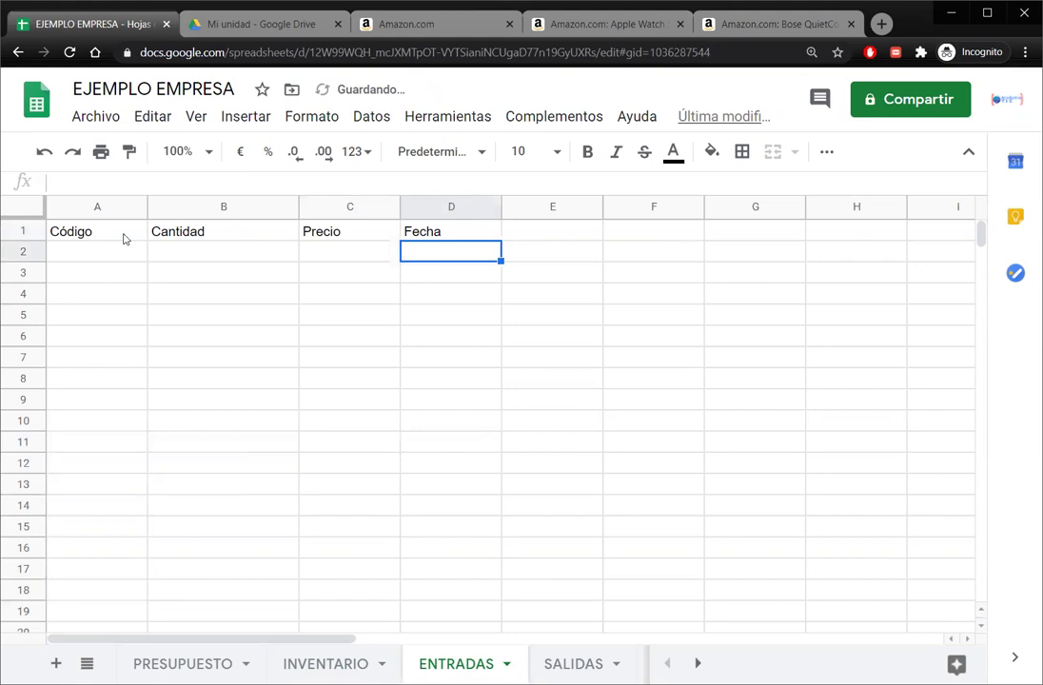
Start the first entry in row 2 with code 111 and quantity 10
{"action": "left_click", "coordinate": [111, 264]}
{"action": "type", "text": "111"}
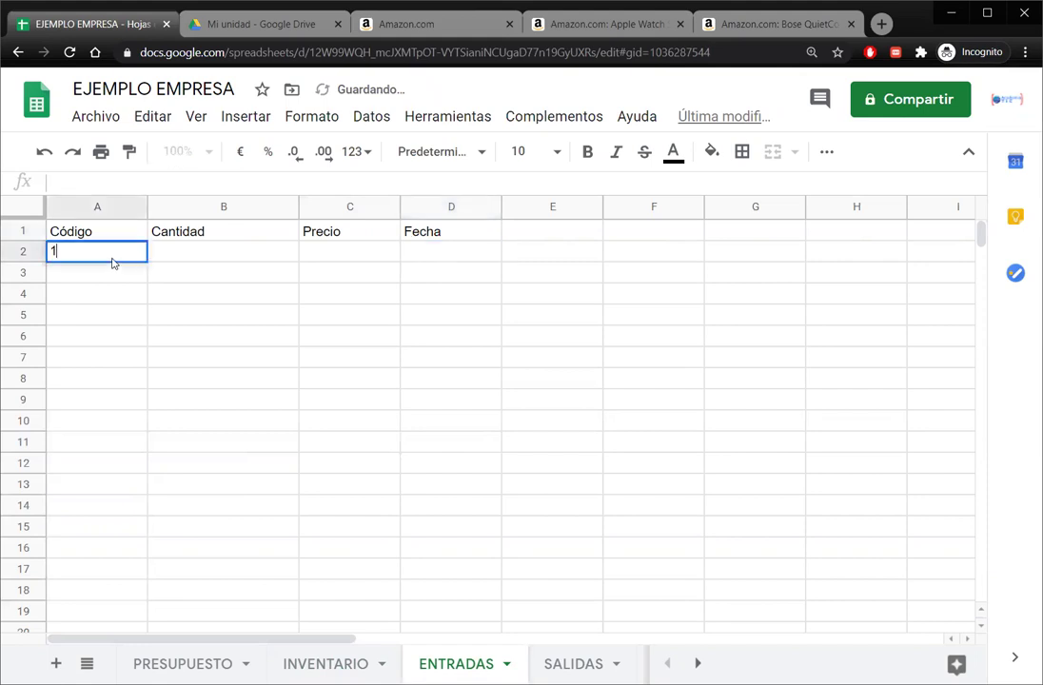
{"action": "key", "text": "Return"}
{"action": "key", "text": "Up"}
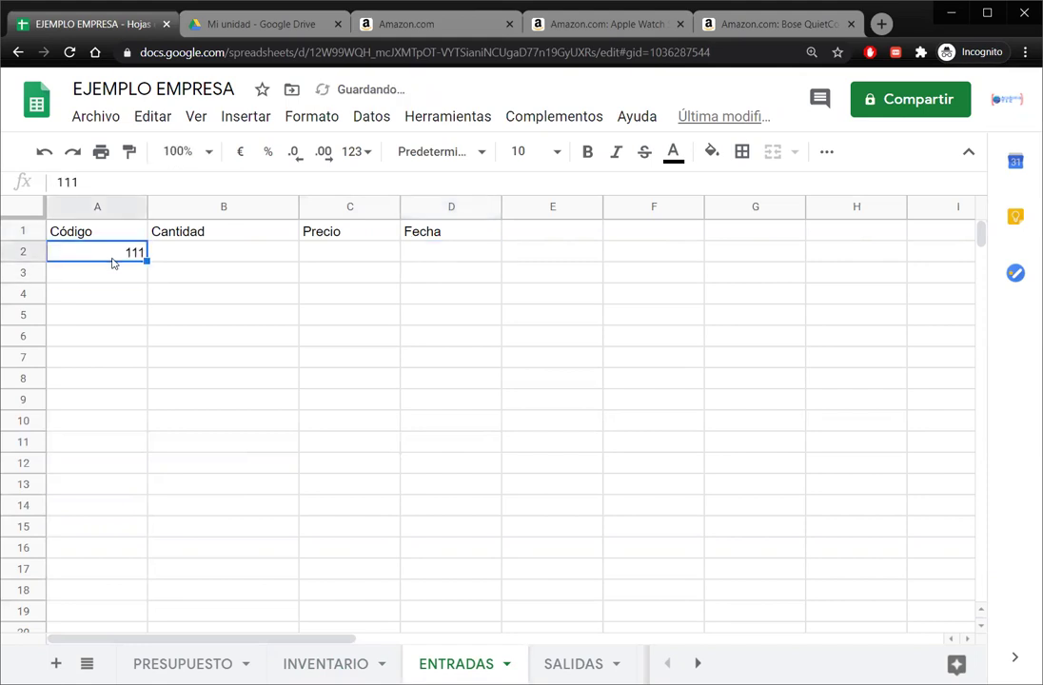
{"action": "key", "text": "Right"}
{"action": "type", "text": "10"}
{"action": "key", "text": "Return"}
Complete the entry in row 2 with the price 3000 and the date 14/10/2020
{"action": "key", "text": "Up"}
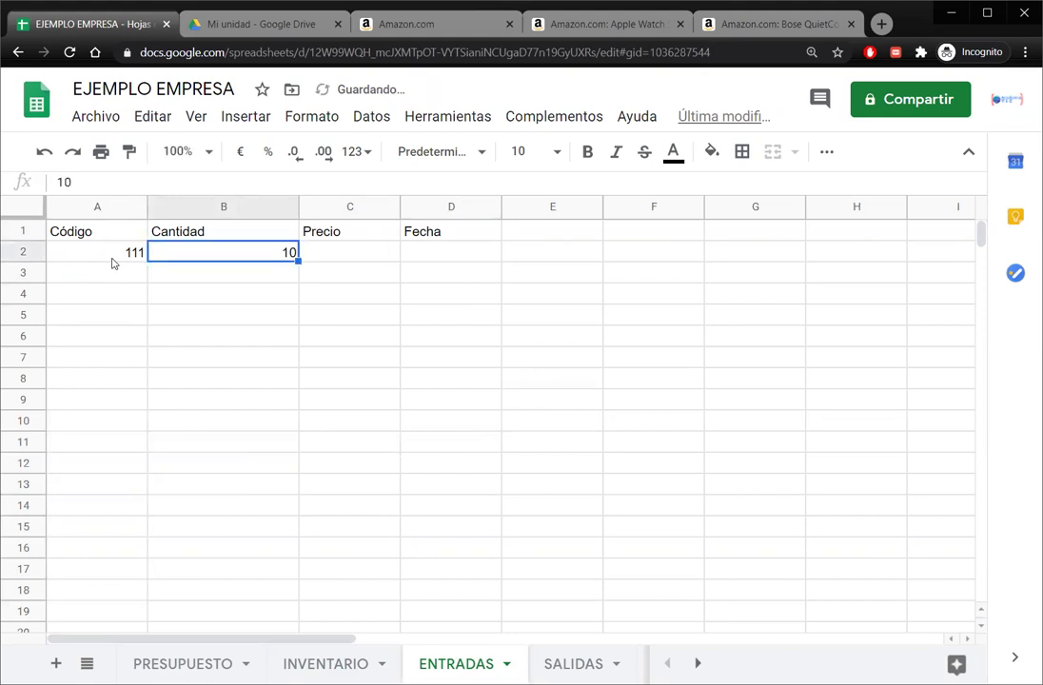
{"action": "key", "text": "Right"}
{"action": "type", "text": "3000"}
{"action": "key", "text": "Return"}
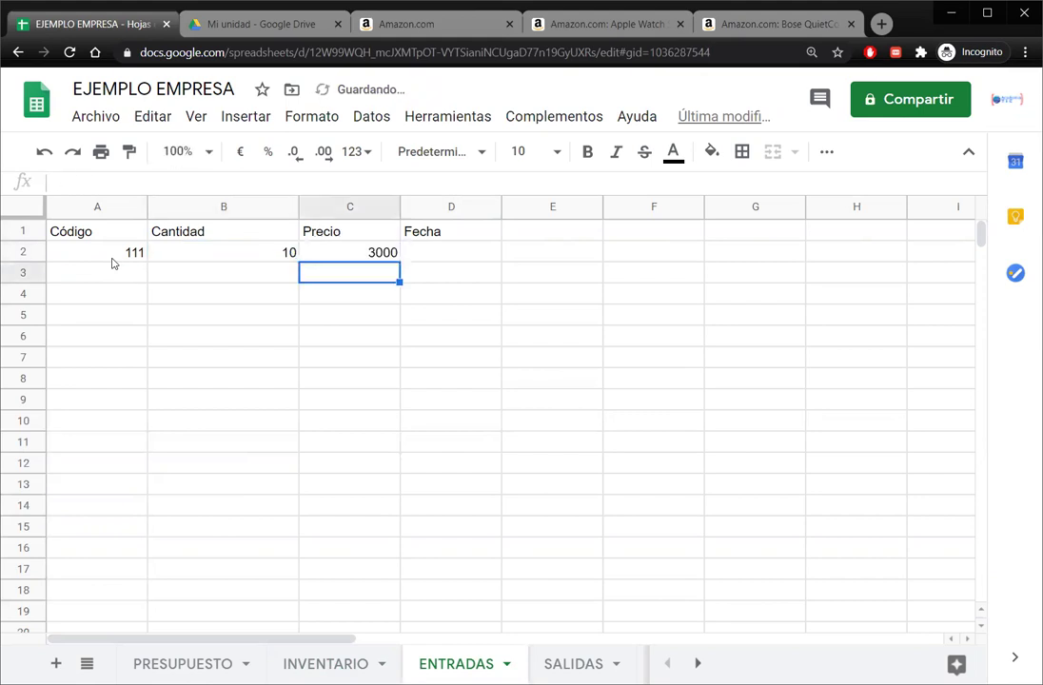
{"action": "key", "text": "Up"}
{"action": "key", "text": "Right"}
{"action": "type", "text": "1"}
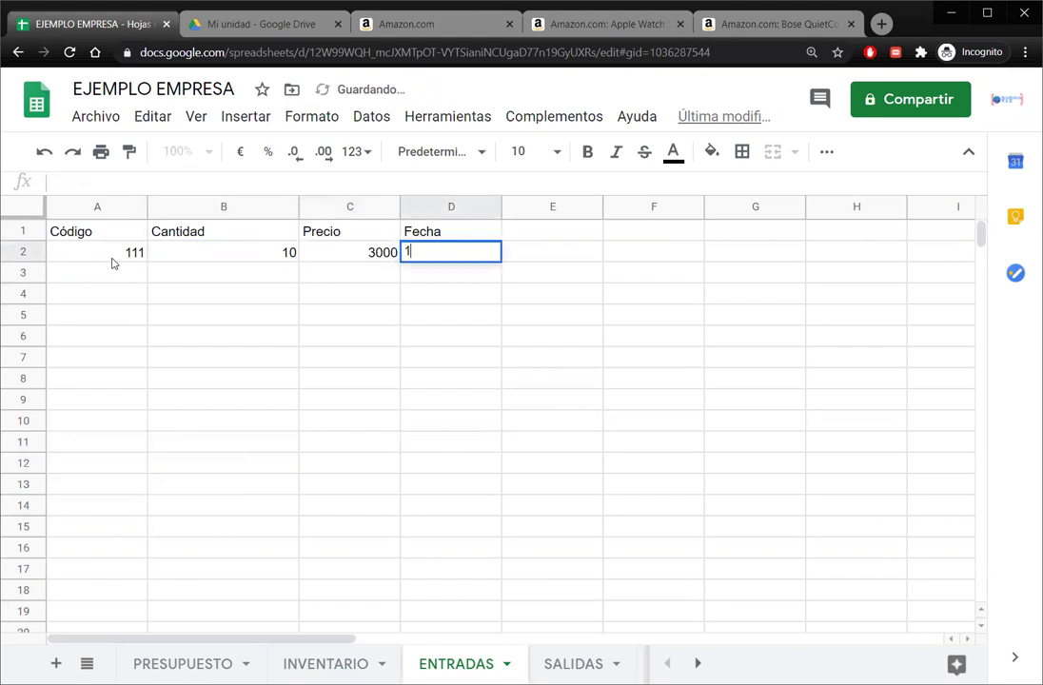
{"action": "type", "text": "4/10/2020"}
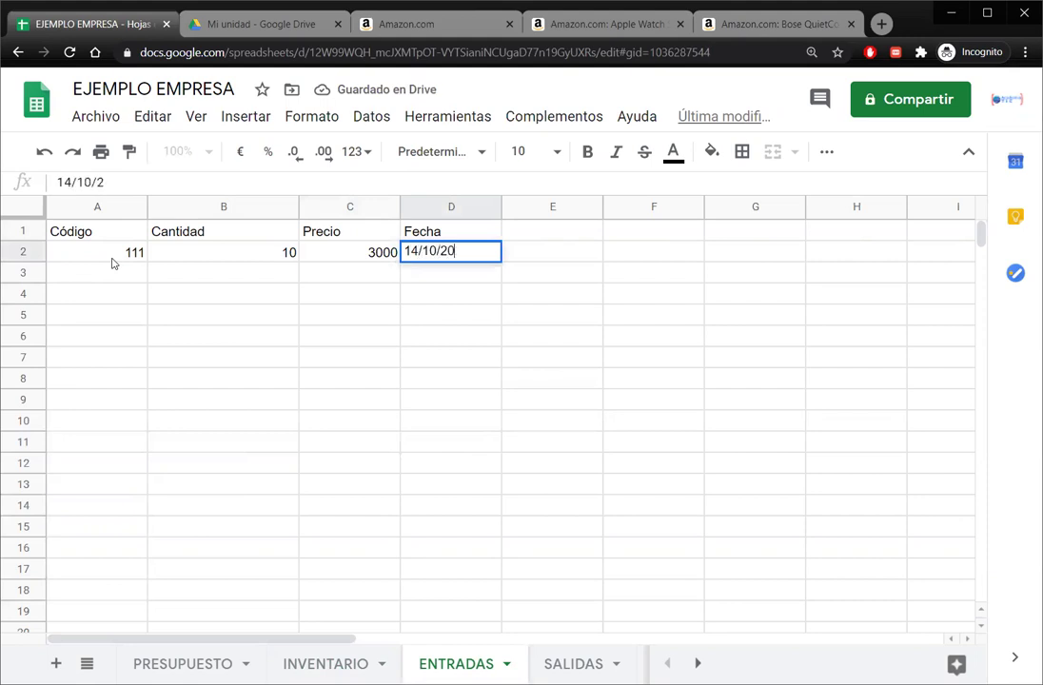
{"action": "key", "text": "Return"}
Start the second entry in row 3 with code 222 and quantity 5
{"action": "key", "text": "Left"}
{"action": "key", "text": "Left"}
{"action": "key", "text": "Left"}
{"action": "type", "text": "222"}
{"action": "key", "text": "Return"}
{"action": "key", "text": "Up"}
{"action": "key", "text": "Right"}
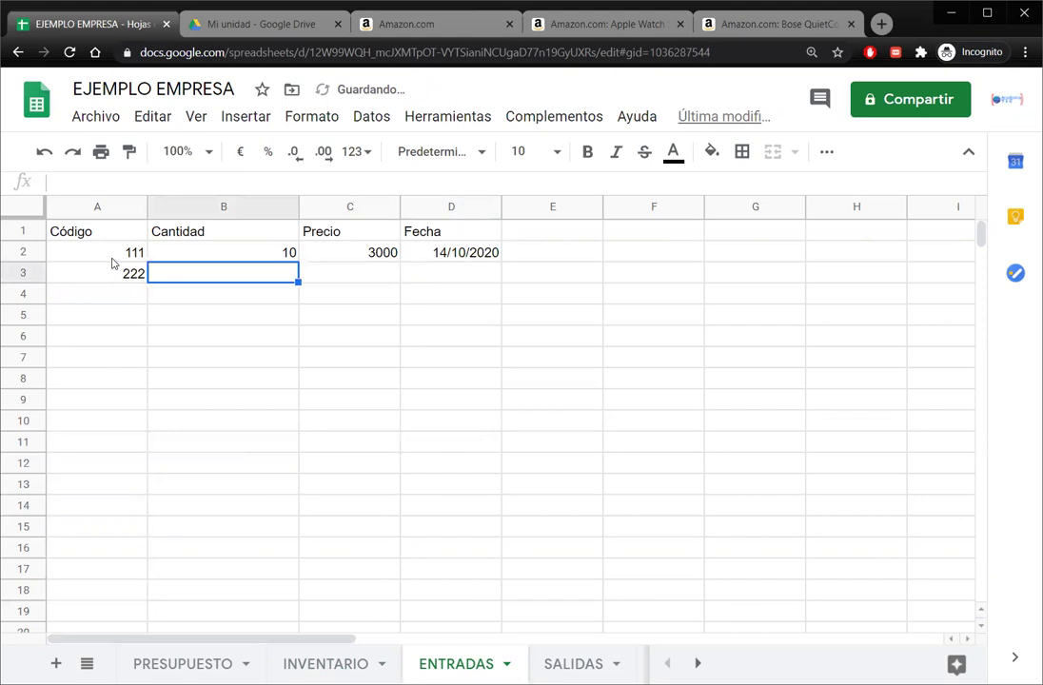
{"action": "type", "text": "5"}
{"action": "key", "text": "Return"}
Complete the entry in row 3 with the price 20000 and the date 10/10/2020
{"action": "key", "text": "Up"}
{"action": "key", "text": "Right"}
{"action": "type", "text": "20000"}
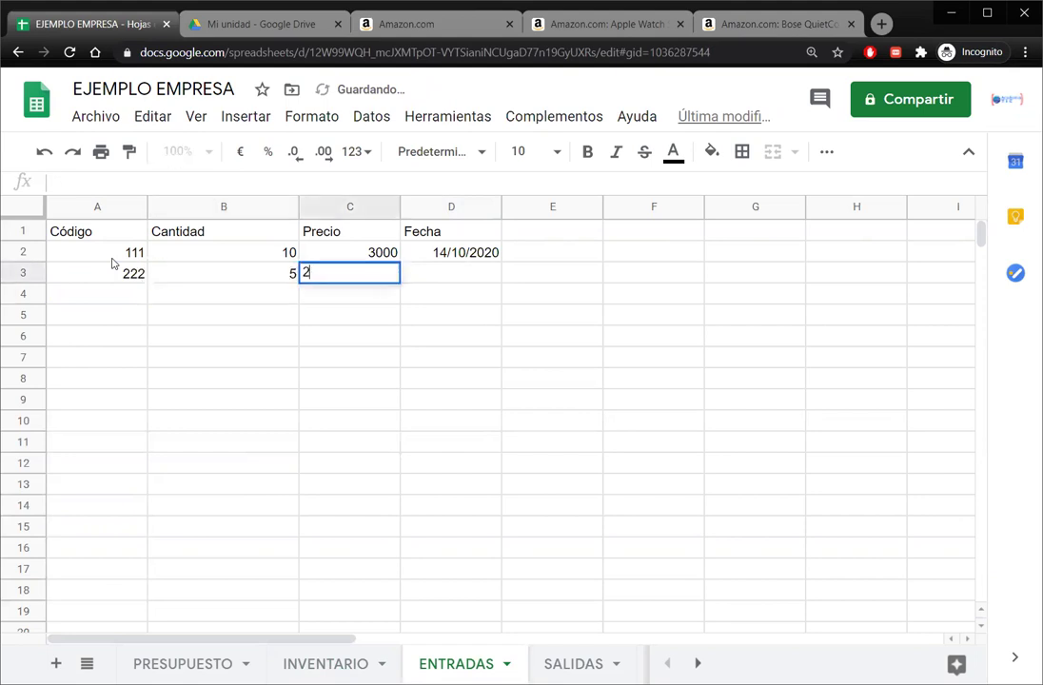
{"action": "key", "text": "Return"}
{"action": "key", "text": "Up"}
{"action": "key", "text": "Right"}
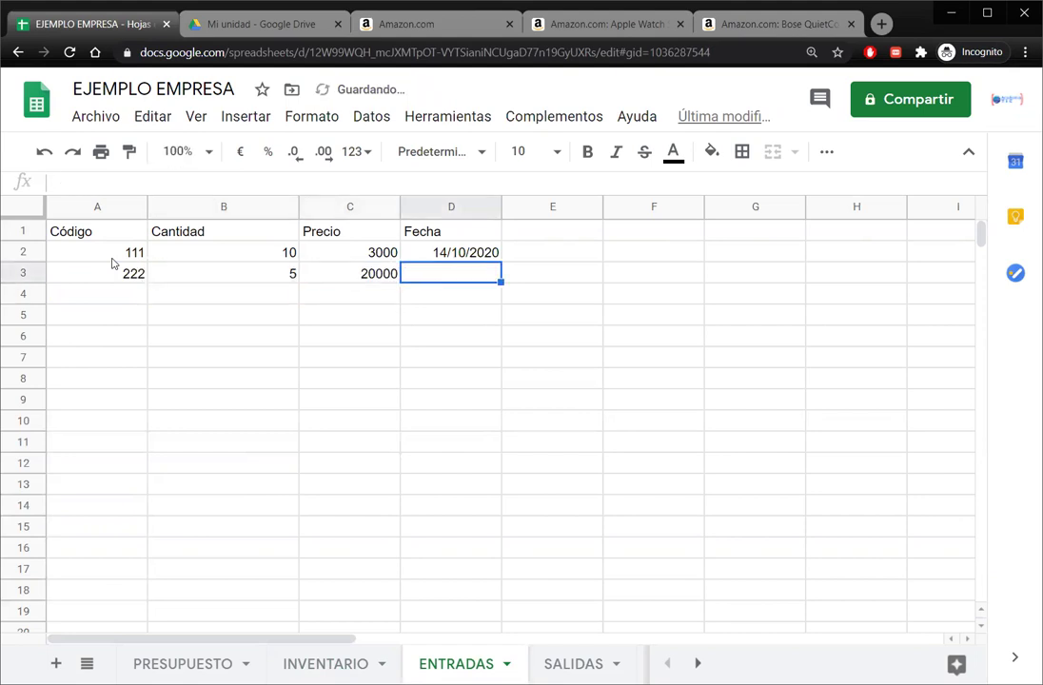
{"action": "type", "text": "1"}
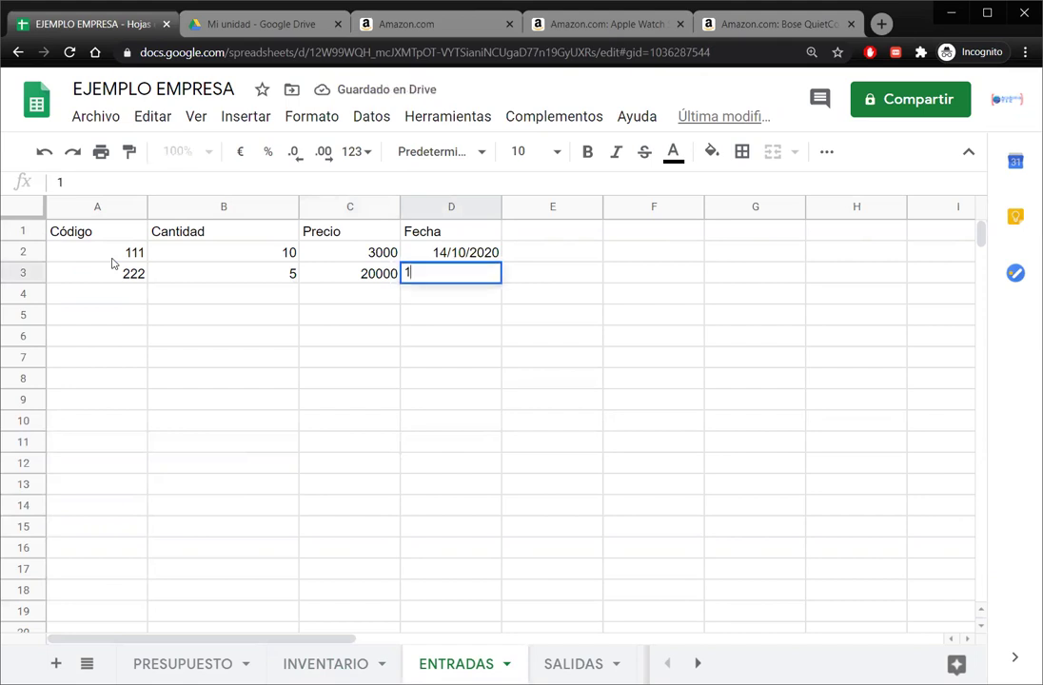
{"action": "type", "text": "0/10/2020"}
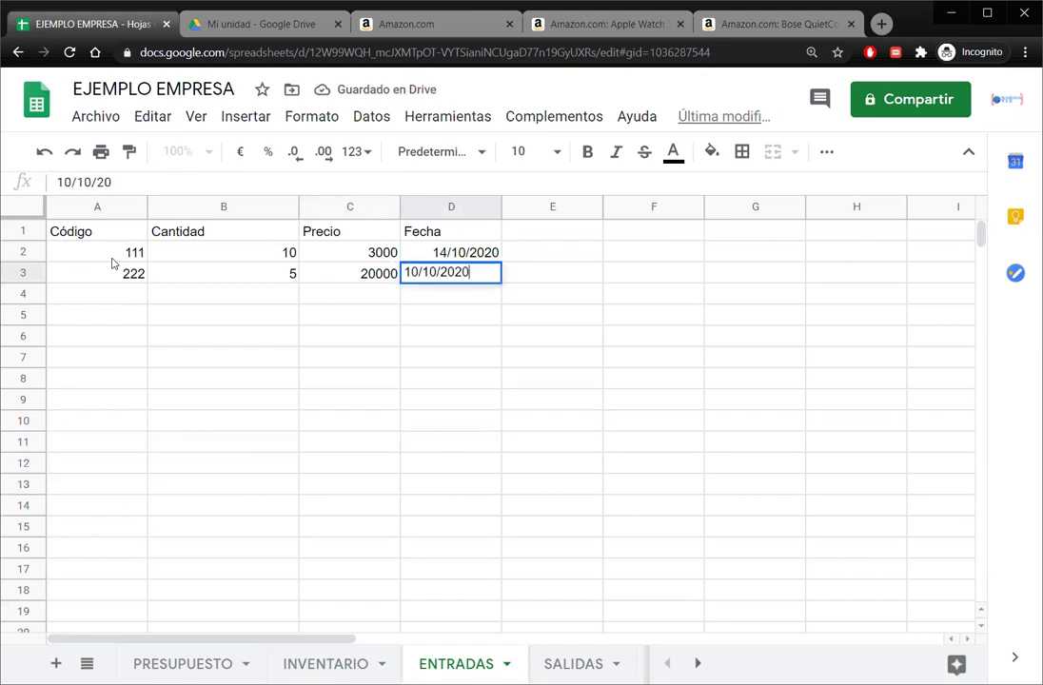
{"action": "key", "text": "Left"}
Start the third entry in row 4 with code 333 and quantity 15
{"action": "key", "text": "Down"}
{"action": "key", "text": "Left"}
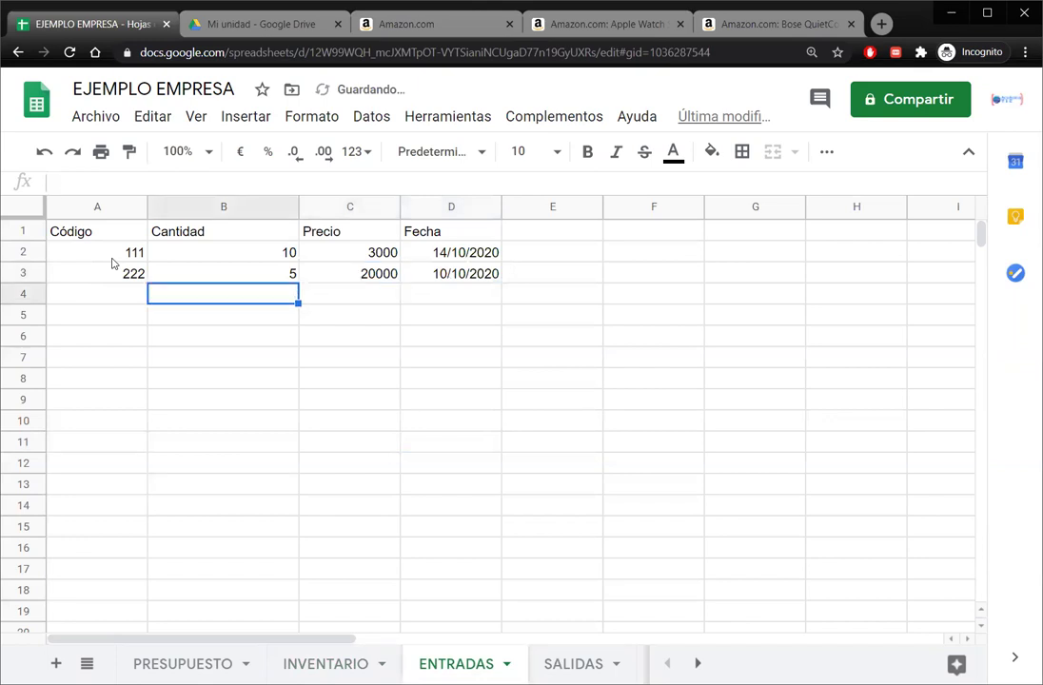
{"action": "key", "text": "Left"}
{"action": "type", "text": "333"}
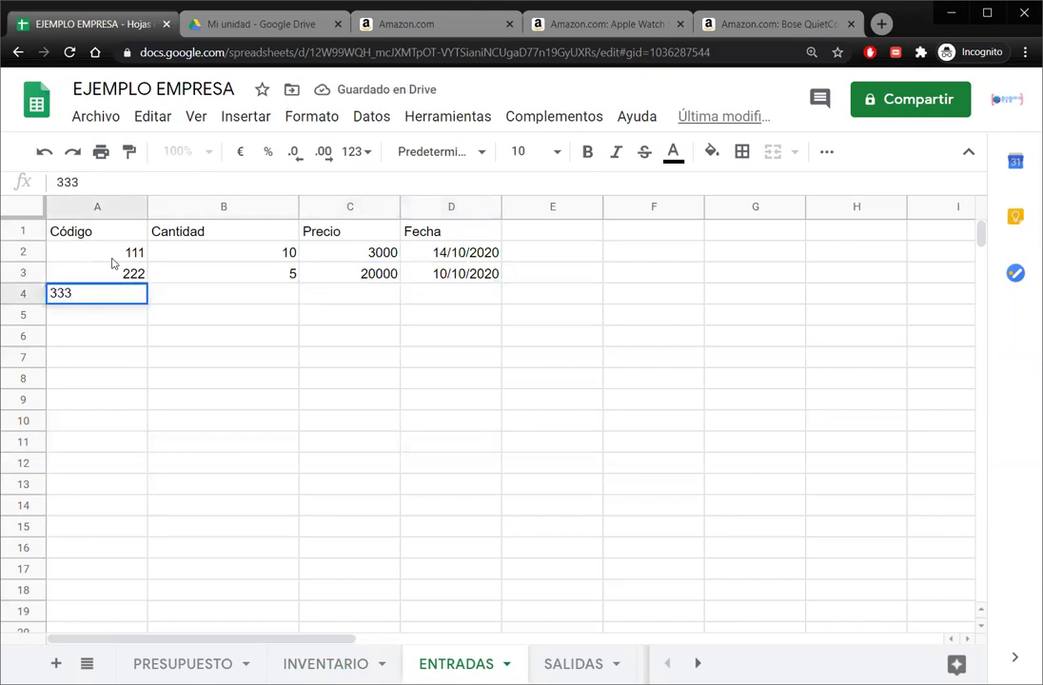
{"action": "key", "text": "Return"}
{"action": "key", "text": "Up"}
{"action": "key", "text": "Right"}
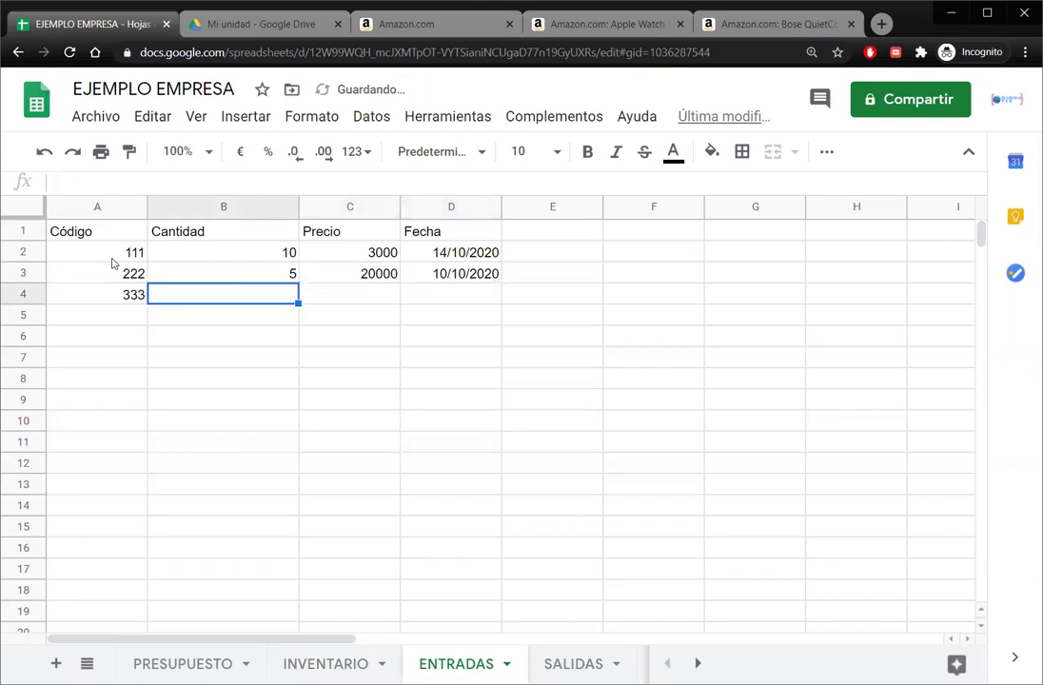
{"action": "type", "text": "1"}
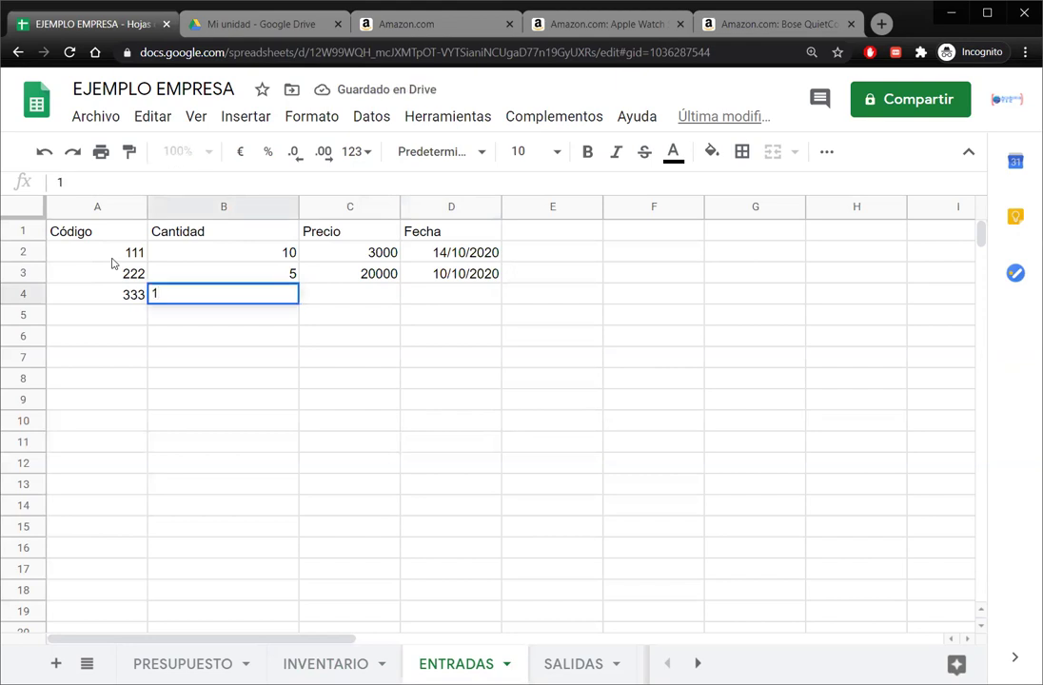
{"action": "type", "text": "15"}
{"action": "key", "text": "Return"}
Complete the entry in row 4 with the price 15000 and the date 1/10/10
{"action": "key", "text": "Up"}
{"action": "key", "text": "Right"}
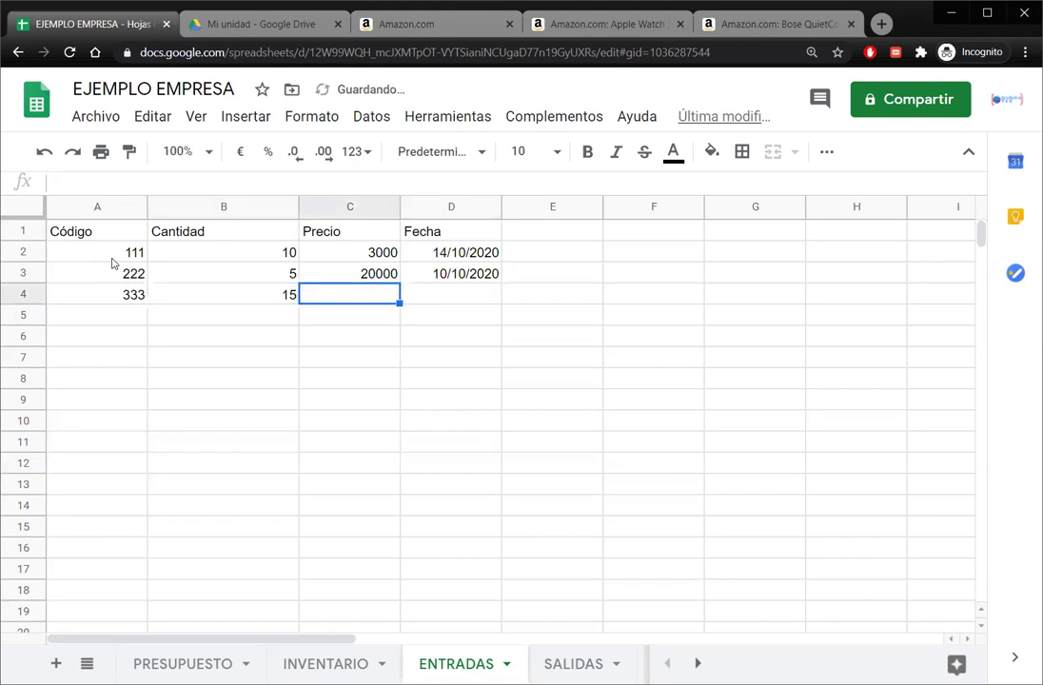
{"action": "type", "text": "15000"}
{"action": "key", "text": "Return"}
{"action": "key", "text": "Up"}
{"action": "key", "text": "Right"}
{"action": "type", "text": "1/10/10"}
{"action": "key", "text": "Return"}
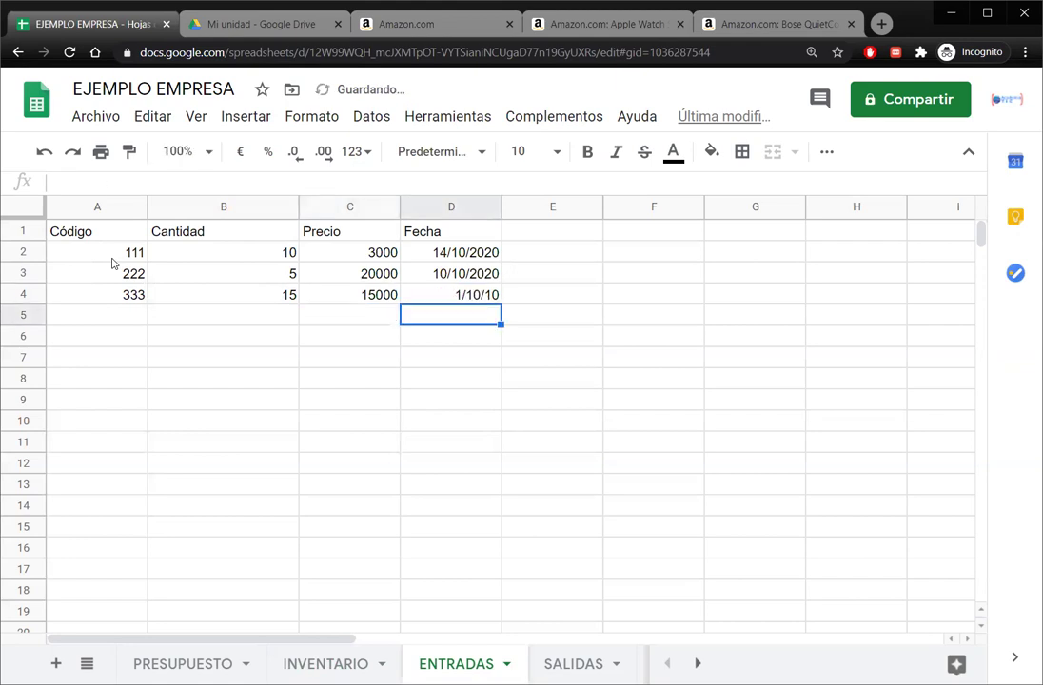
Start the fourth entry in row 5 with code 111 and quantity 10
{"action": "key", "text": "Left"}
{"action": "key", "text": "Left"}
{"action": "key", "text": "Left"}
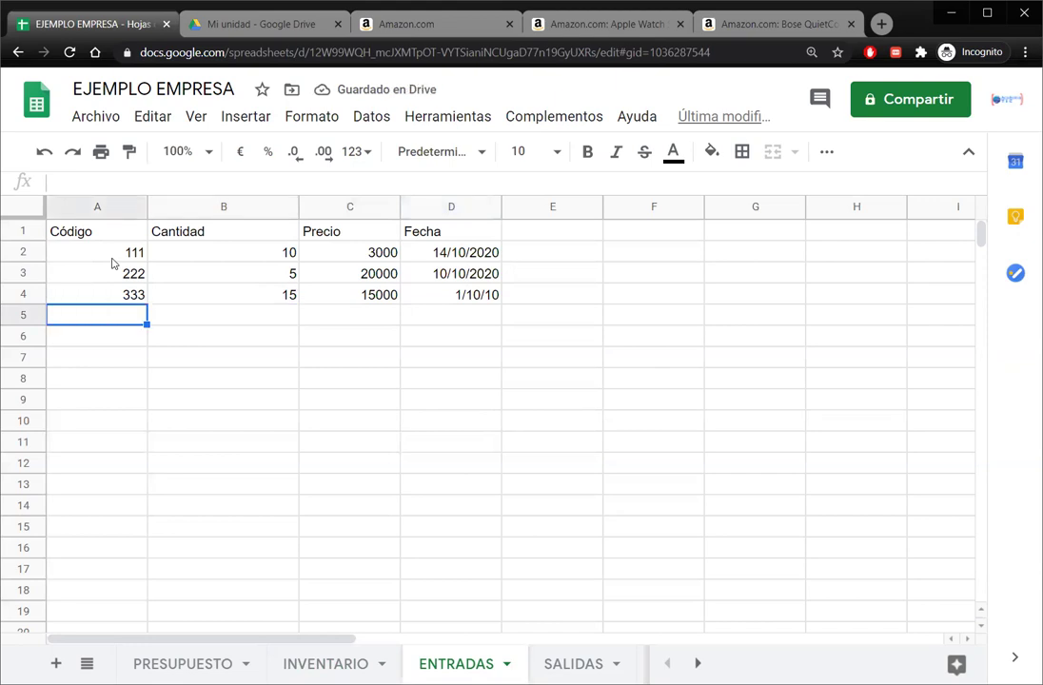
{"action": "type", "text": "111"}
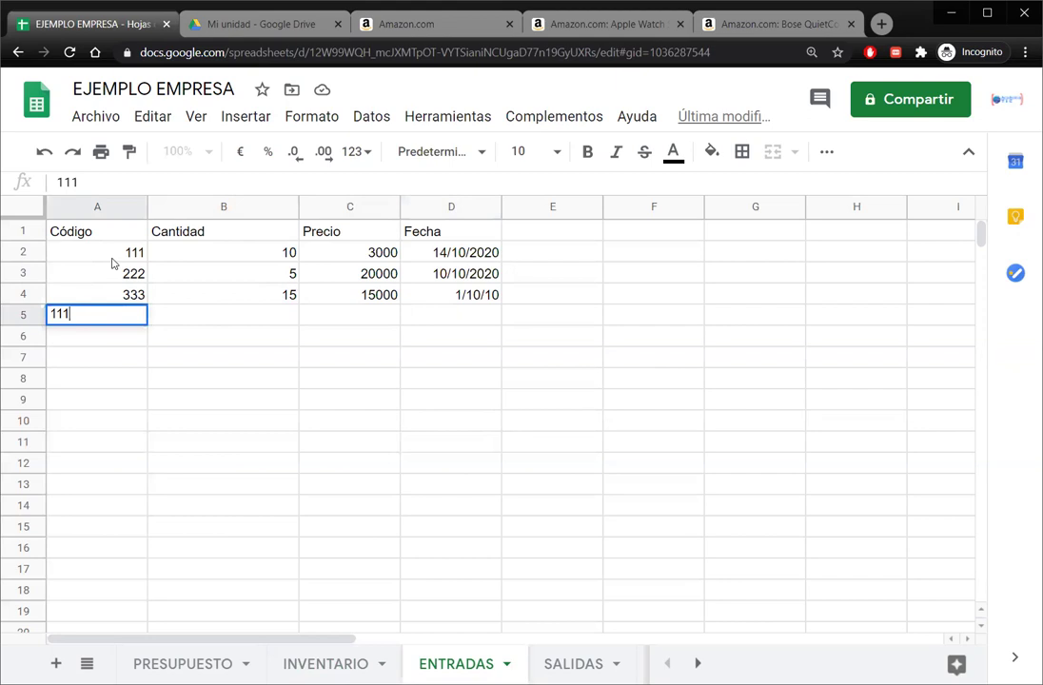
{"action": "key", "text": "Return"}
{"action": "left_click", "coordinate": [240, 326]}
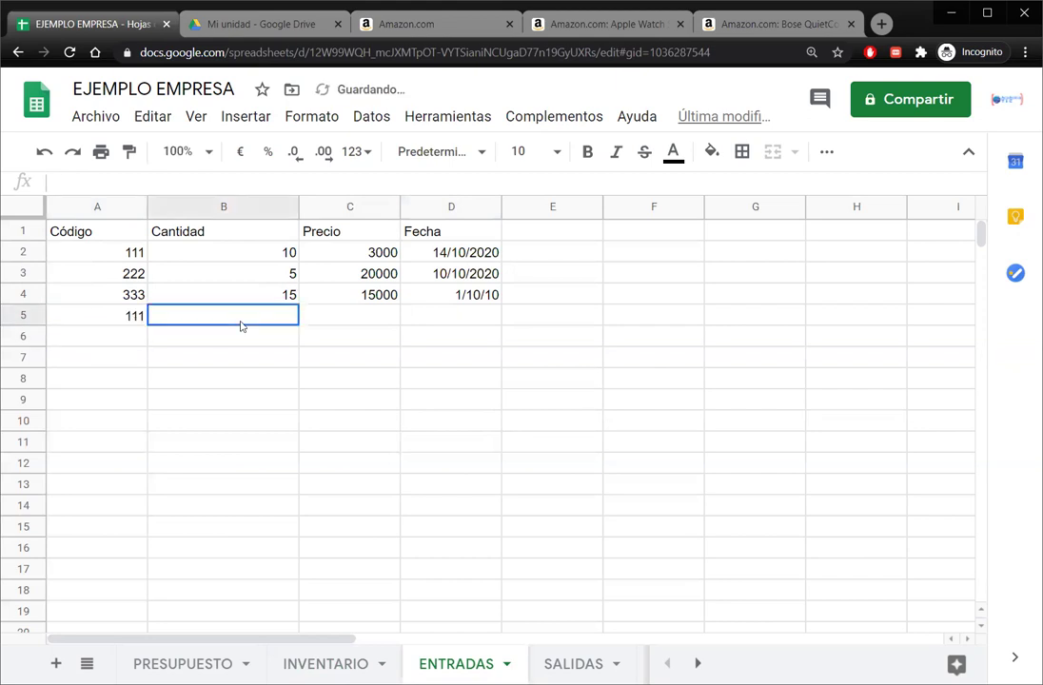
{"action": "type", "text": "10"}
{"action": "key", "text": "Return"}
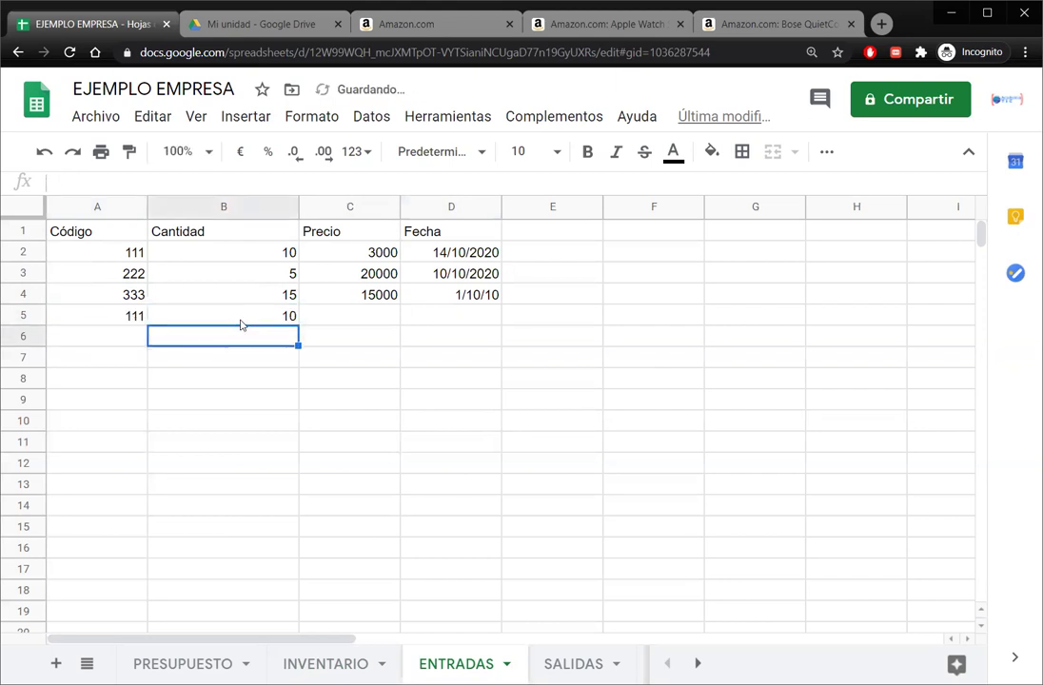
Complete the entry in row 5 with the price 3500 and the date 26/10/2020
{"action": "left_click", "coordinate": [321, 315]}
{"action": "type", "text": "3500"}
{"action": "key", "text": "Return"}
{"action": "key", "text": "Up"}
{"action": "key", "text": "Right"}
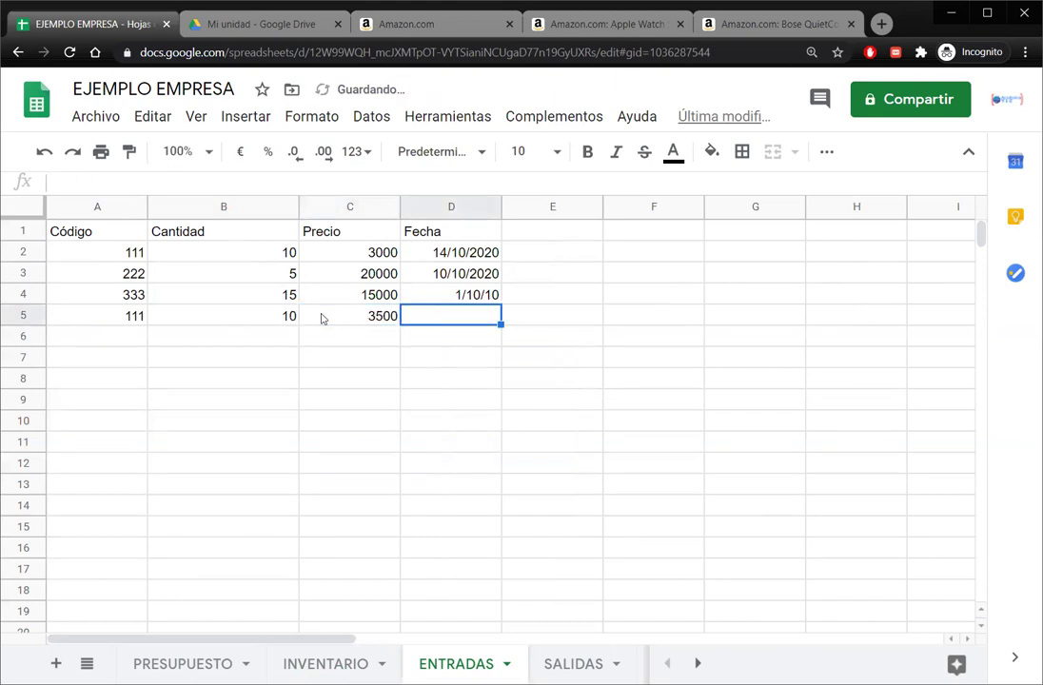
{"action": "type", "text": "26/10/1"}
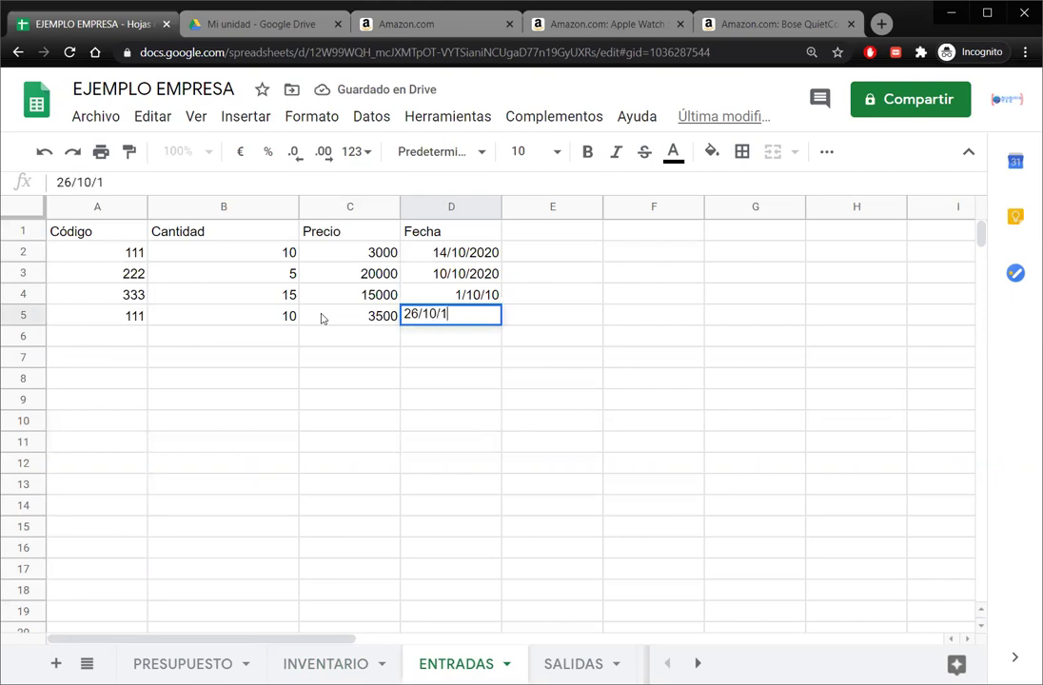
{"action": "key", "text": "BackSpace"}
{"action": "type", "text": "2020"}
{"action": "key", "text": "Return"}
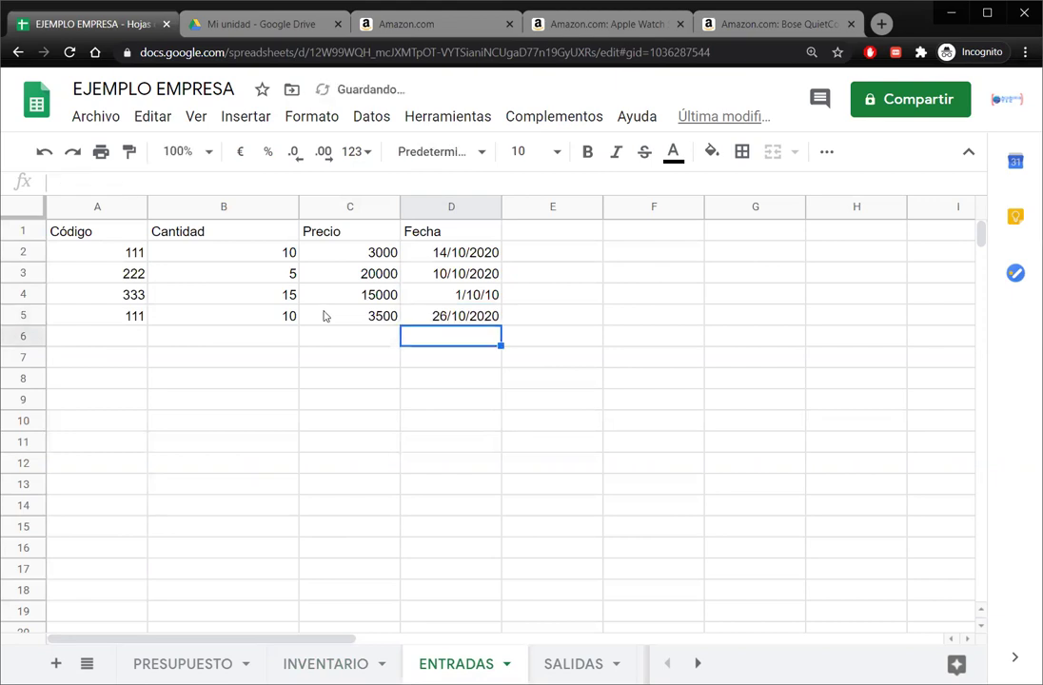
Review the product codes and Cantidad formulas on the INVENTARIO sheet against the records on the ENTRADAS sheet
{"action": "left_click", "coordinate": [340, 661]}
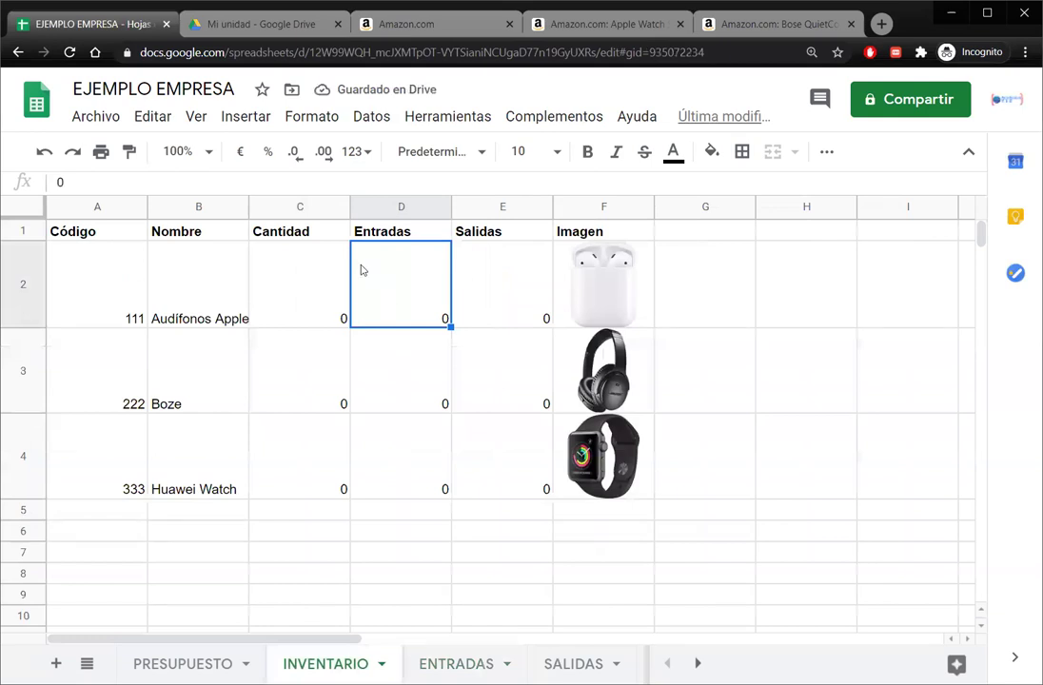
{"action": "left_click", "coordinate": [303, 298]}
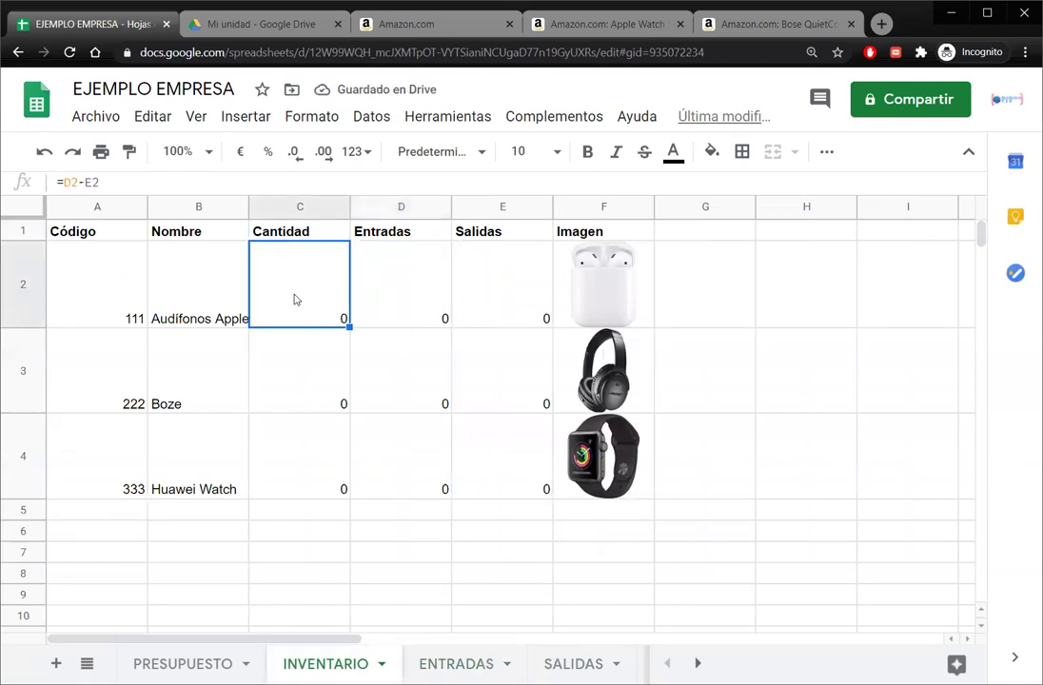
{"action": "left_click", "coordinate": [105, 301]}
{"action": "left_click", "coordinate": [433, 661]}
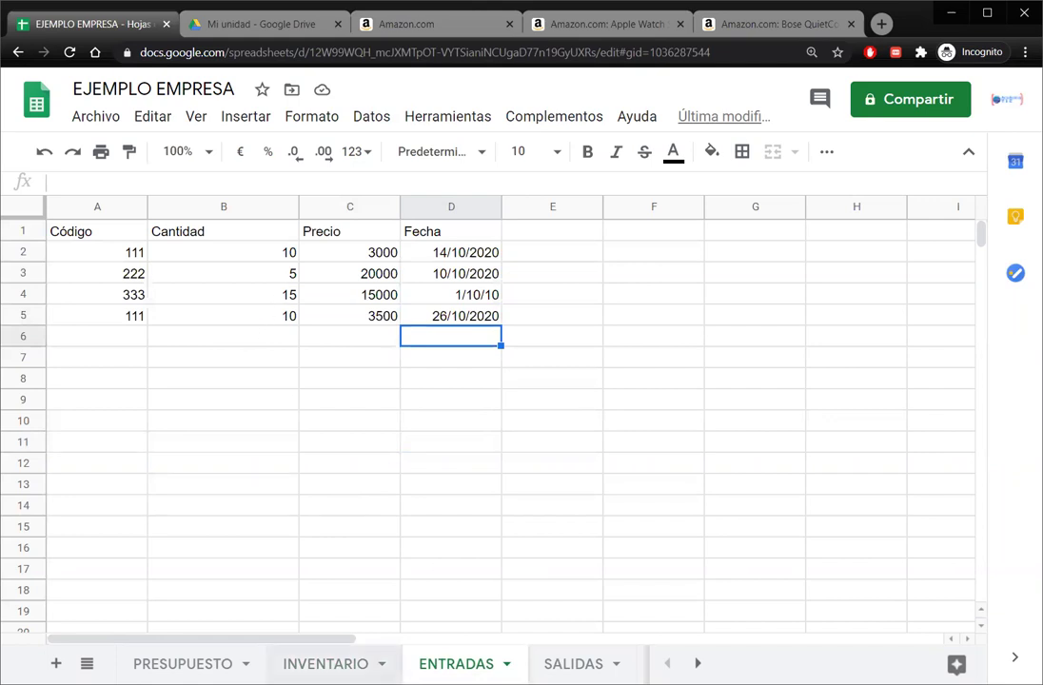
{"action": "left_click", "coordinate": [325, 664]}
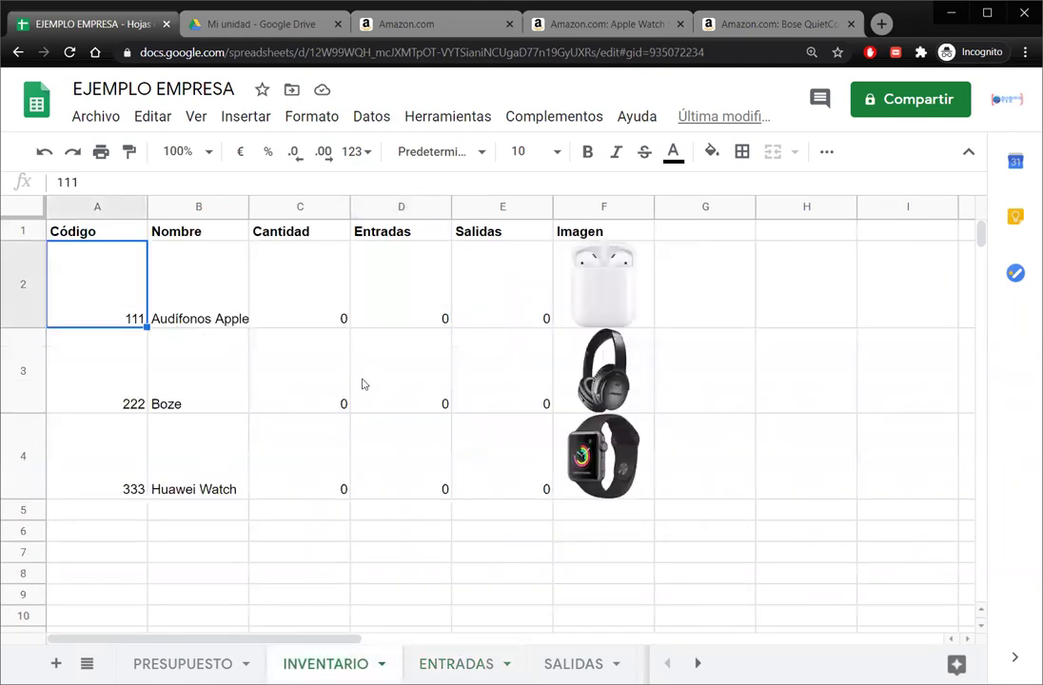
{"action": "left_click", "coordinate": [329, 385]}
{"action": "left_click", "coordinate": [319, 446]}
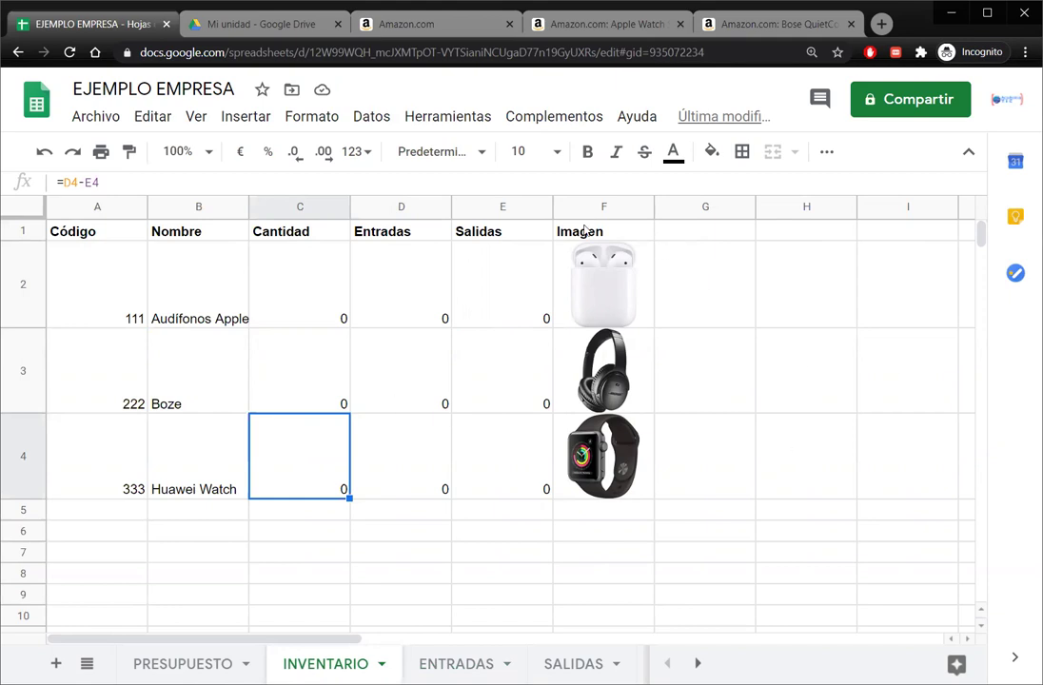
{"action": "left_click", "coordinate": [327, 304]}
{"action": "type", "text": "+"}
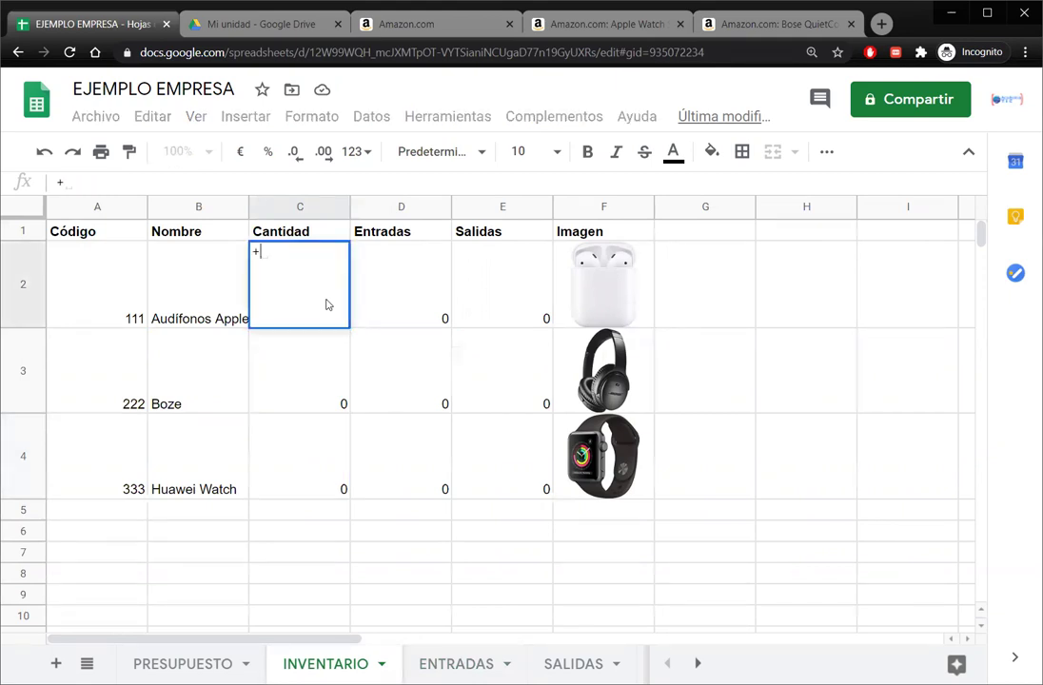
{"action": "key", "text": "Escape"}
Draft a SUMIF formula in cell D2 of INVENTARIO with placeholder arguments for a column, a value and another column, separated by commas
{"action": "left_click", "coordinate": [389, 303]}
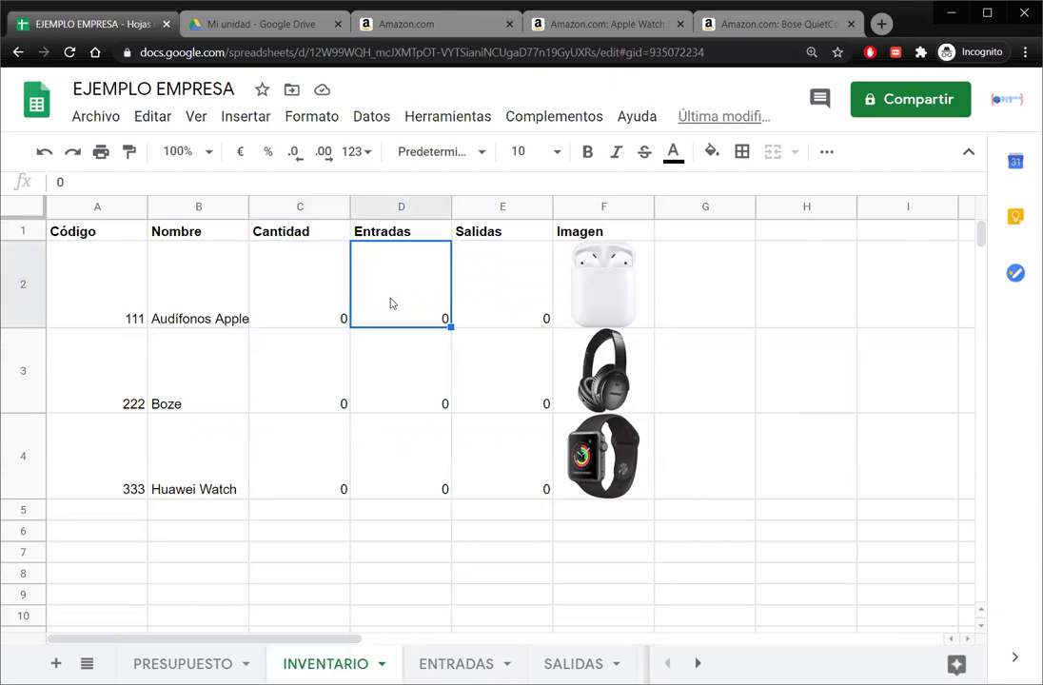
{"action": "type", "text": "+"}
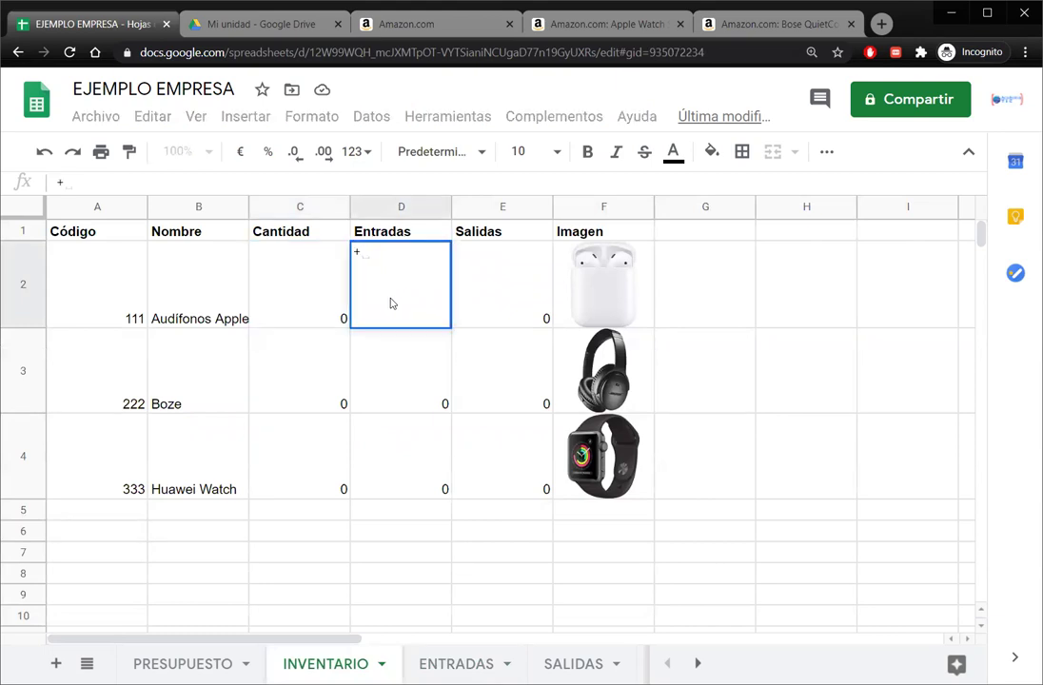
{"action": "type", "text": "SUMIF"}
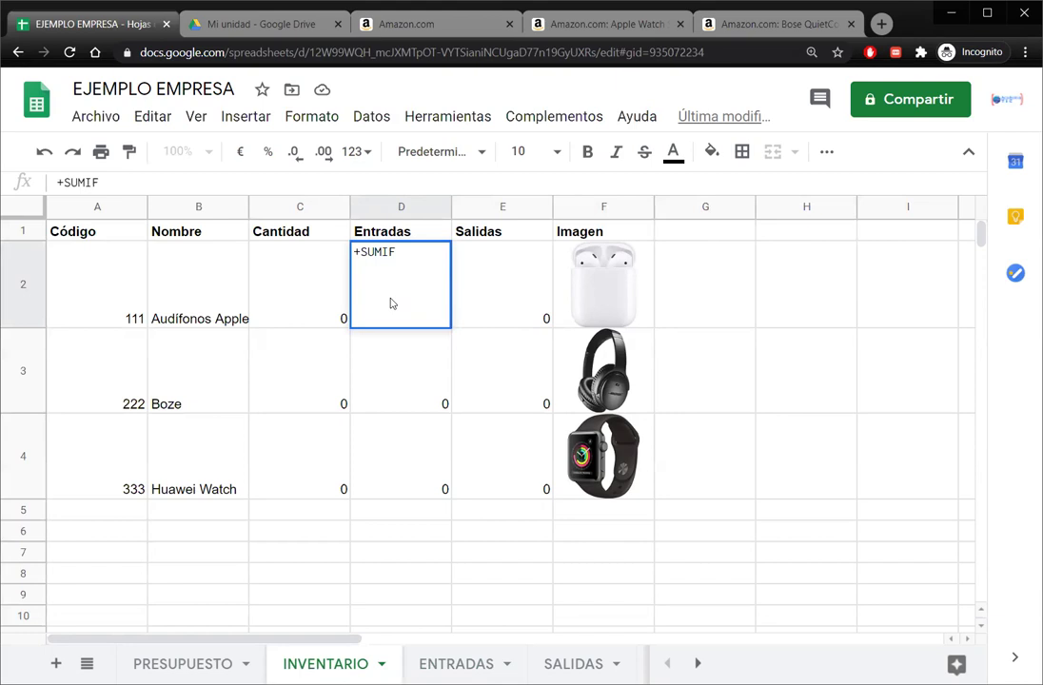
{"action": "type", "text": "("}
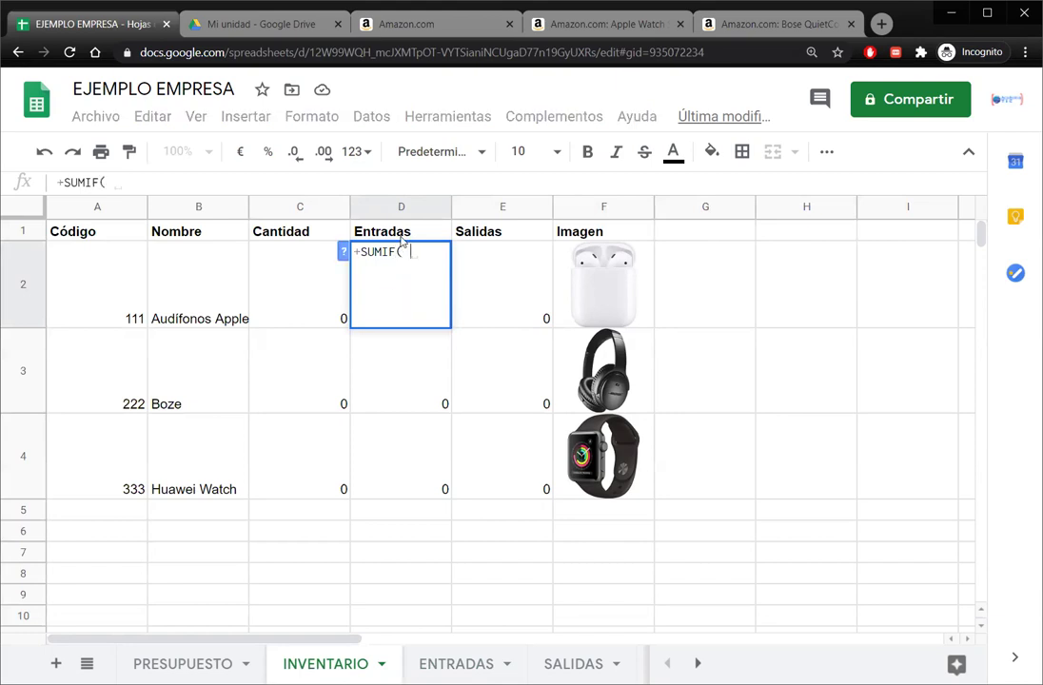
{"action": "type", "text": " columan"}
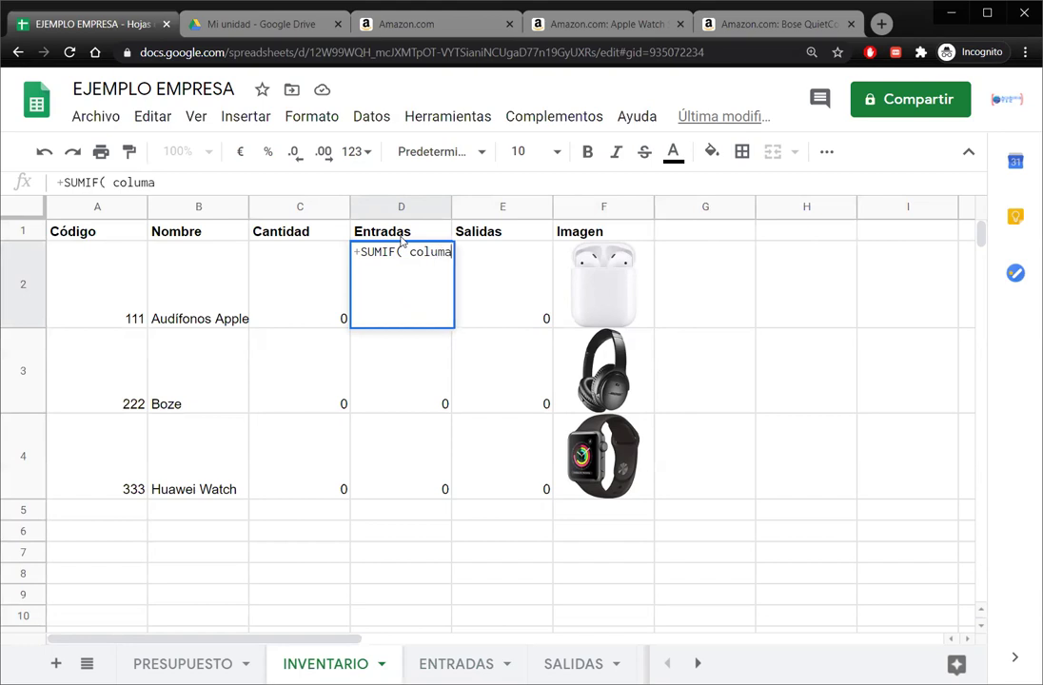
{"action": "key", "text": "BackSpace"}
{"action": "key", "text": "BackSpace"}
{"action": "type", "text": "na, "}
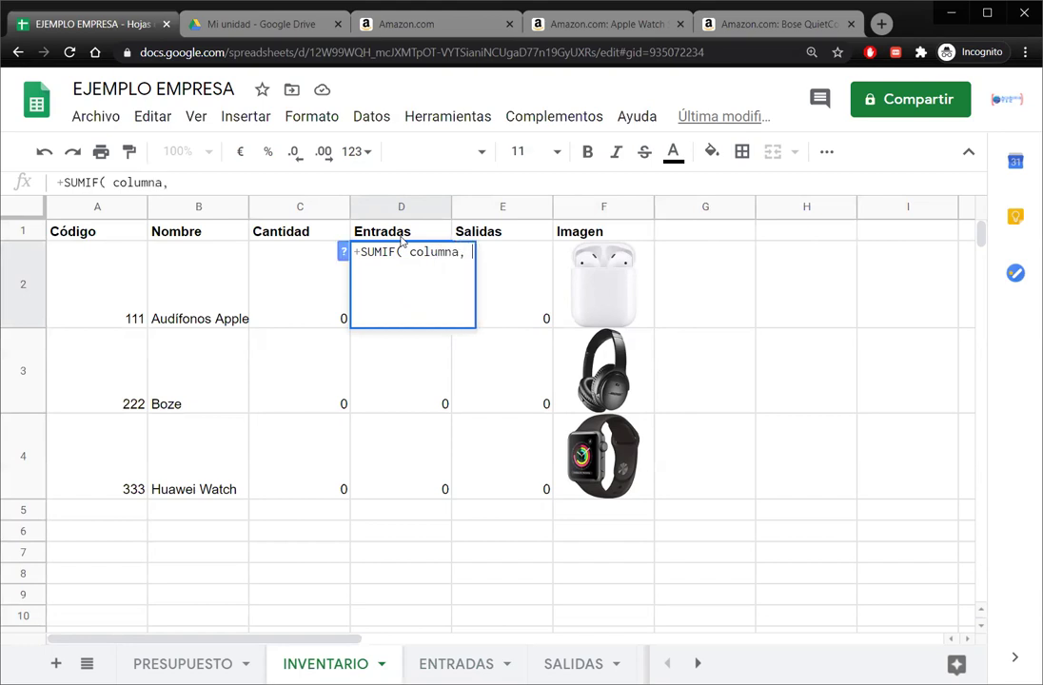
{"action": "type", "text": "valor, d"}
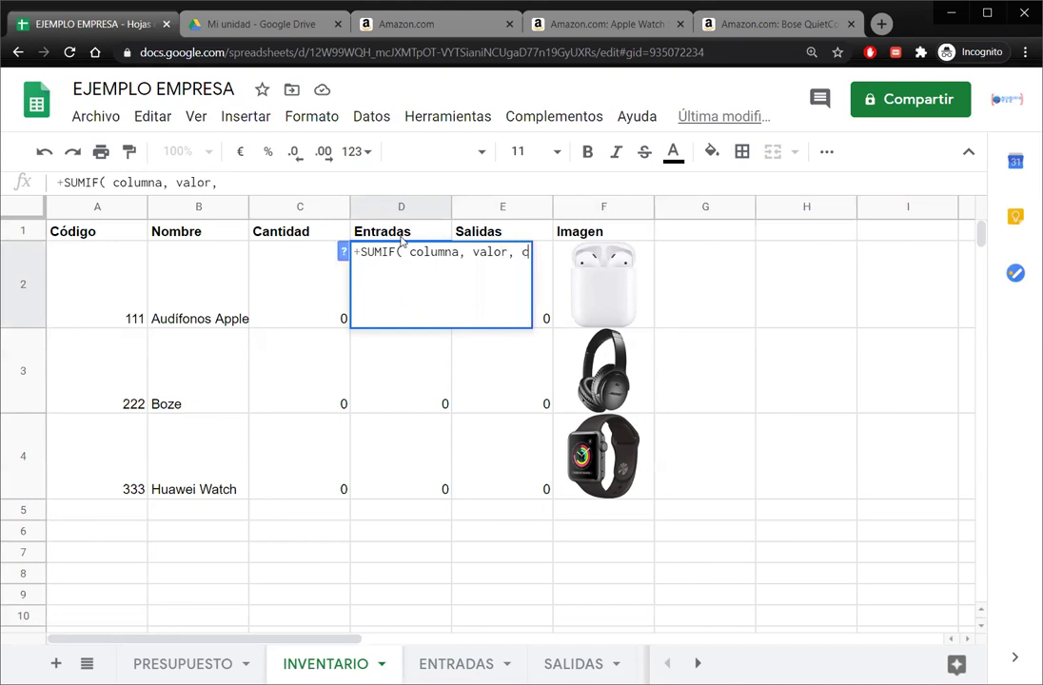
{"action": "key", "text": "BackSpace"}
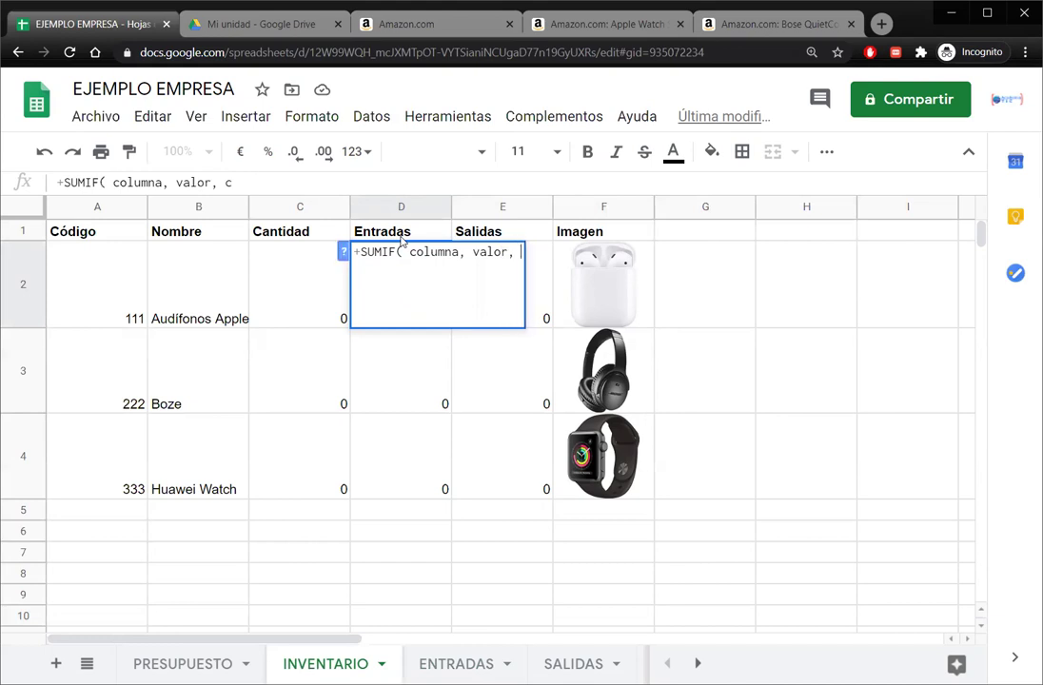
{"action": "type", "text": "otra coljumna"}
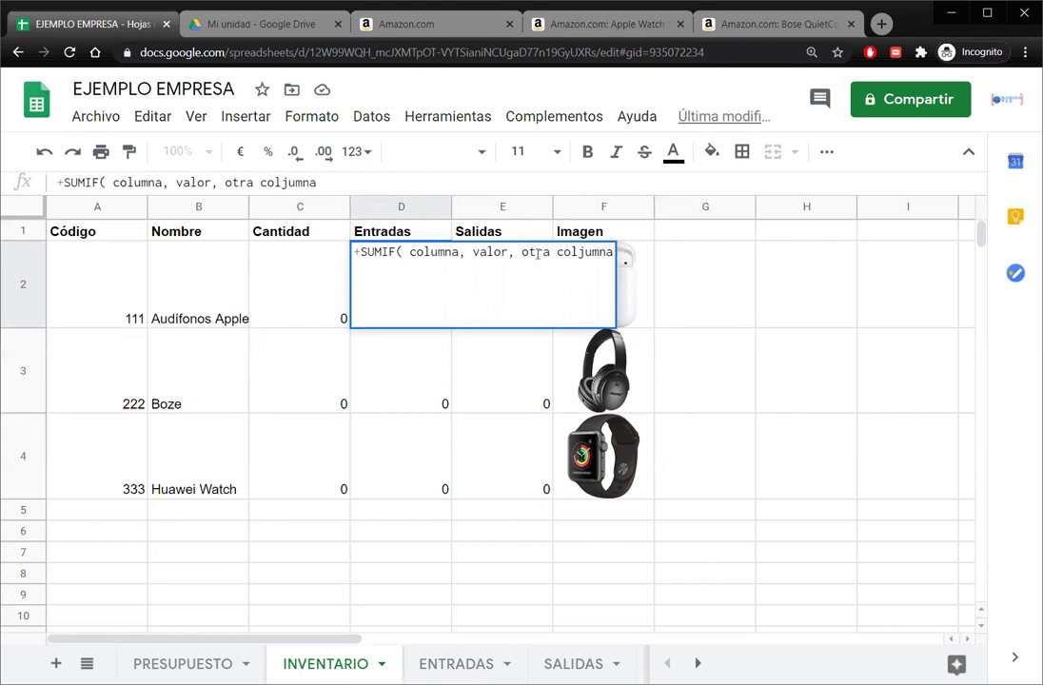
Replace both comma separators in the D2 SUMIF formula with semicolons
{"action": "double_click", "coordinate": [510, 254]}
{"action": "left_click", "coordinate": [467, 254]}
{"action": "key", "text": "BackSpace"}
{"action": "type", "text": ";"}
{"action": "key", "text": "Right"}
{"action": "key", "text": "Right"}
{"action": "key", "text": "Right"}
{"action": "key", "text": "Right"}
{"action": "type", "text": "+"}
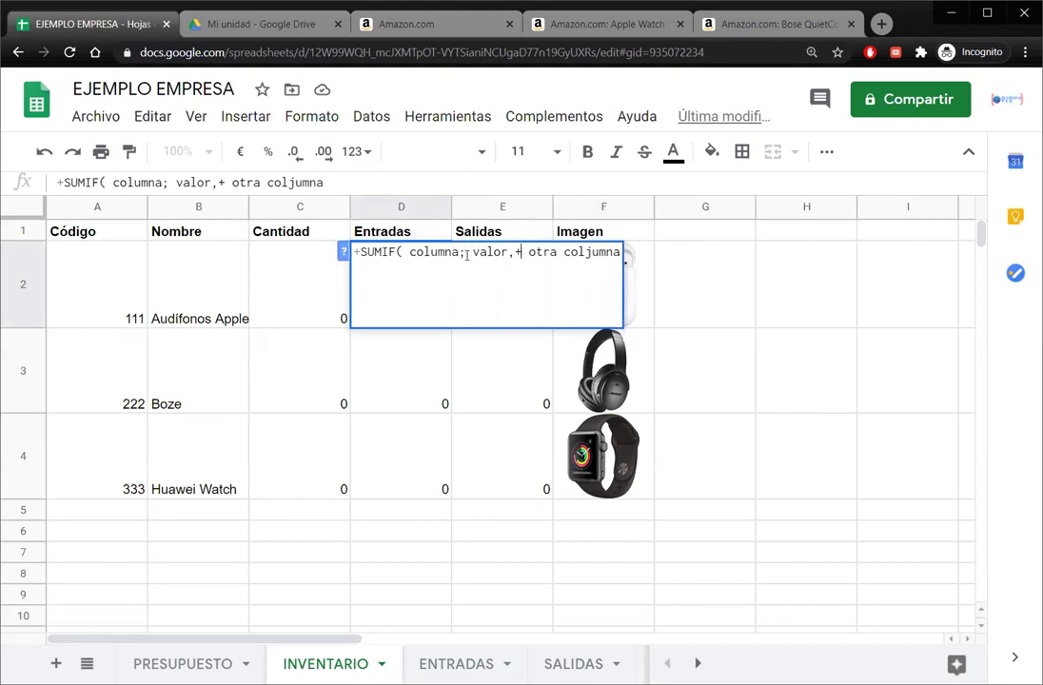
{"action": "key", "text": "BackSpace"}
{"action": "key", "text": "BackSpace"}
{"action": "type", "text": ";"}
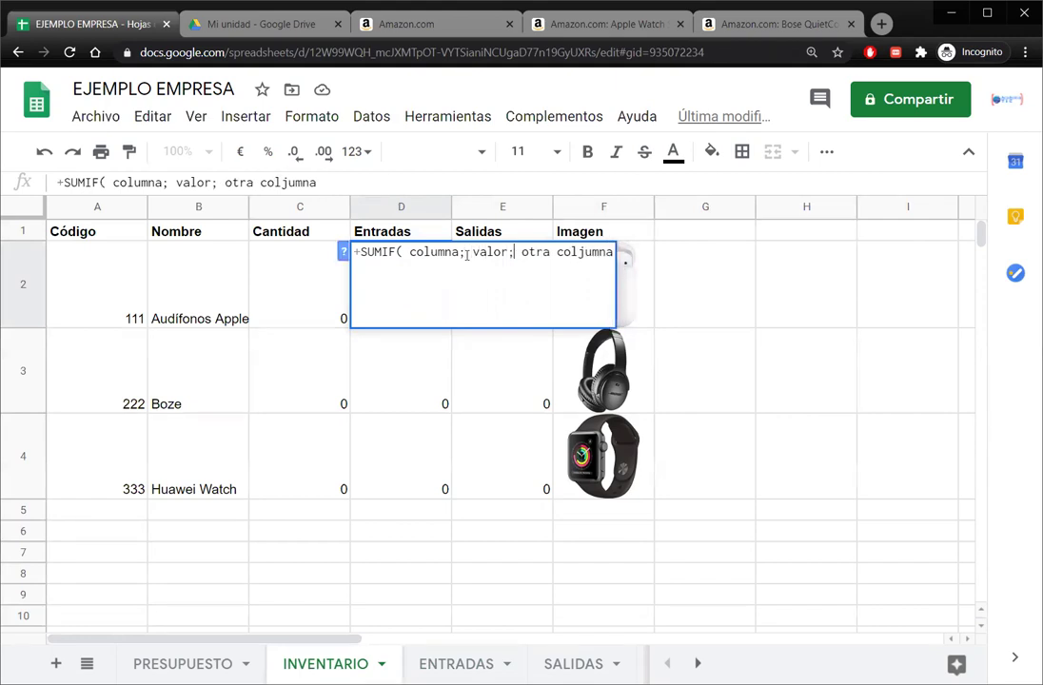
Go over the arguments of the D2 formula and correct the last placeholder's spelling to "otra columna"
{"action": "double_click", "coordinate": [495, 250]}
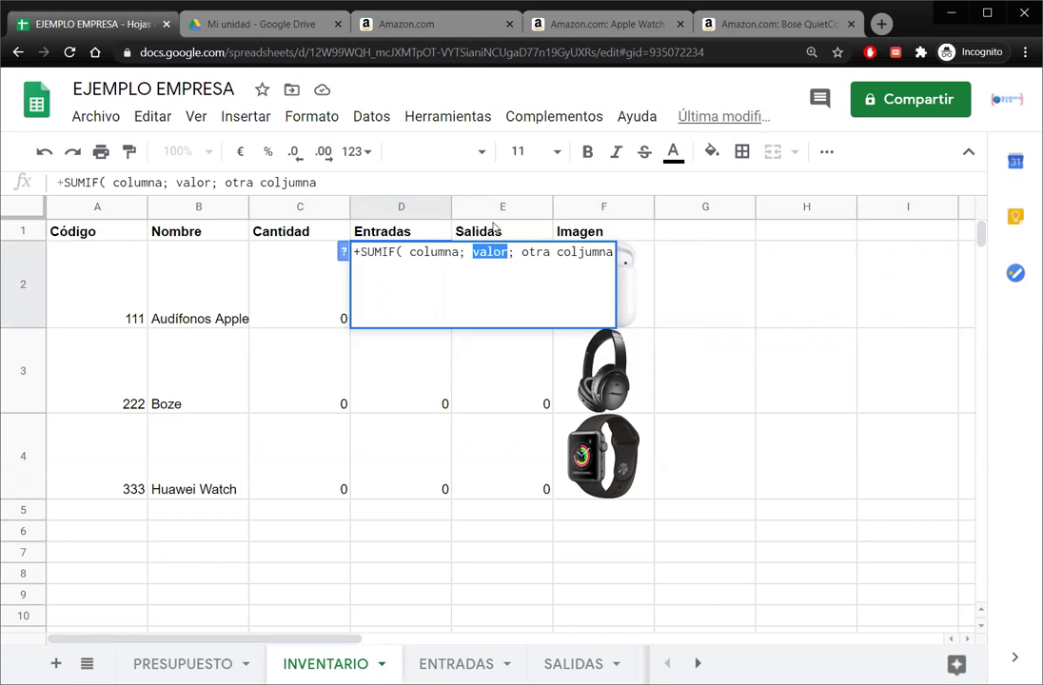
{"action": "double_click", "coordinate": [433, 251]}
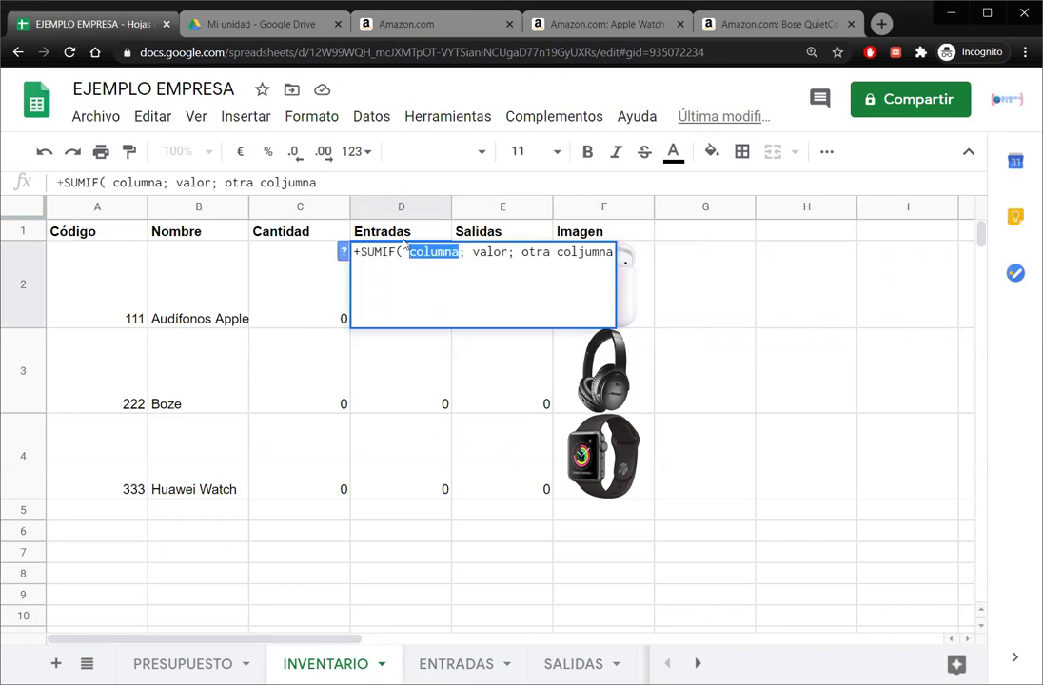
{"action": "left_click_drag", "start_coordinate": [517, 253], "coordinate": [614, 252]}
{"action": "left_click", "coordinate": [587, 250]}
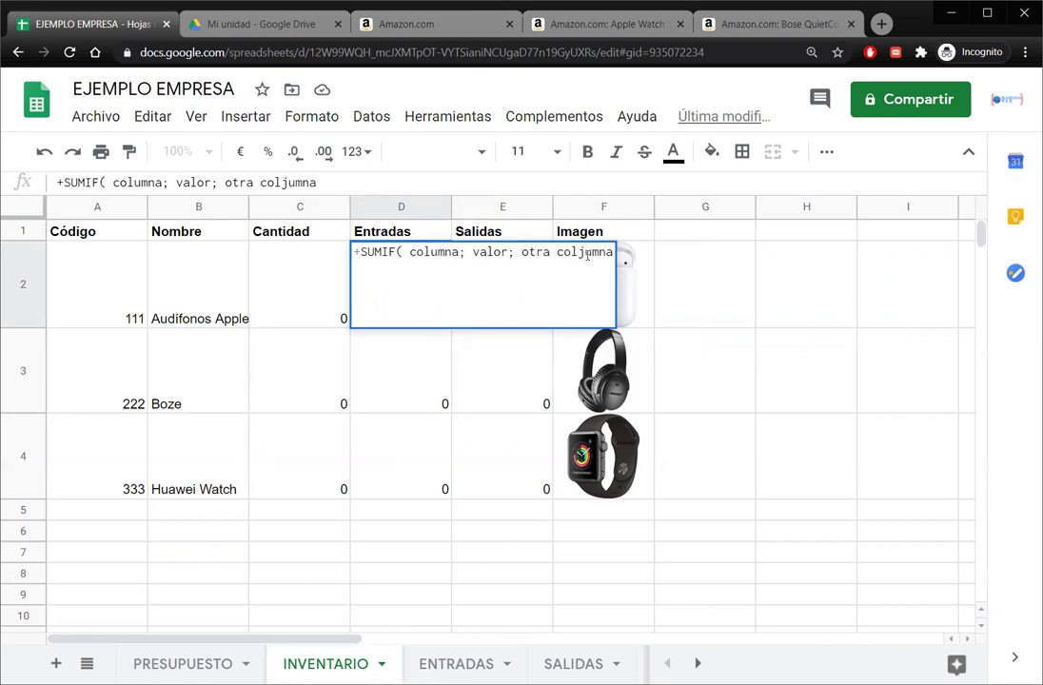
{"action": "key", "text": "BackSpace"}
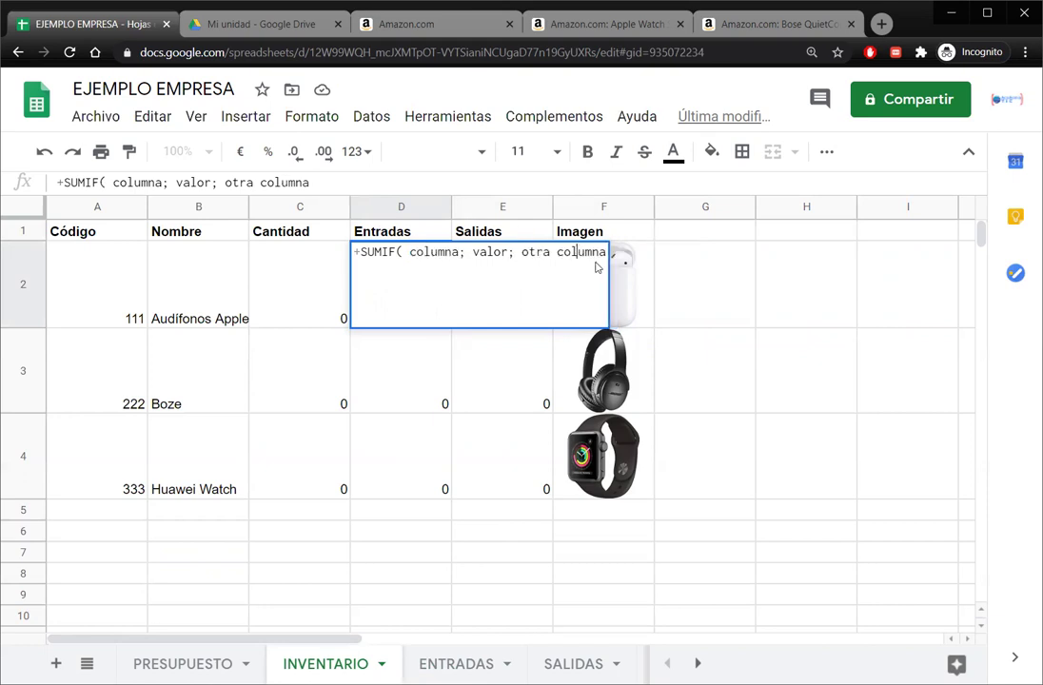
Replace the "valor" placeholder in the D2 formula with a reference to the product code in A2
{"action": "double_click", "coordinate": [493, 253]}
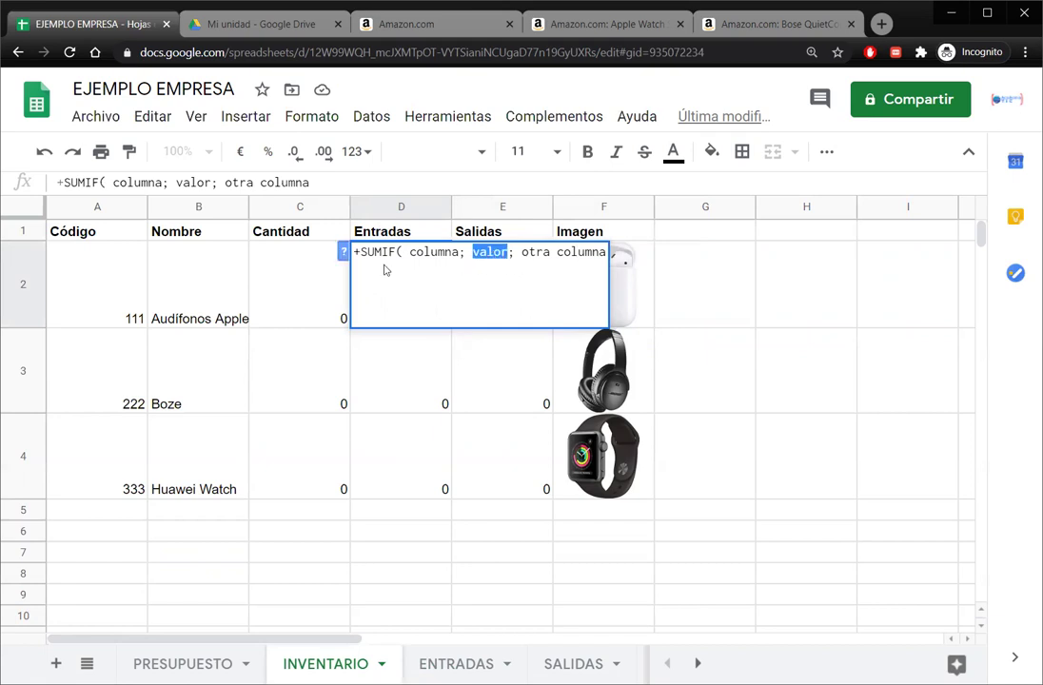
{"action": "left_click", "coordinate": [128, 275]}
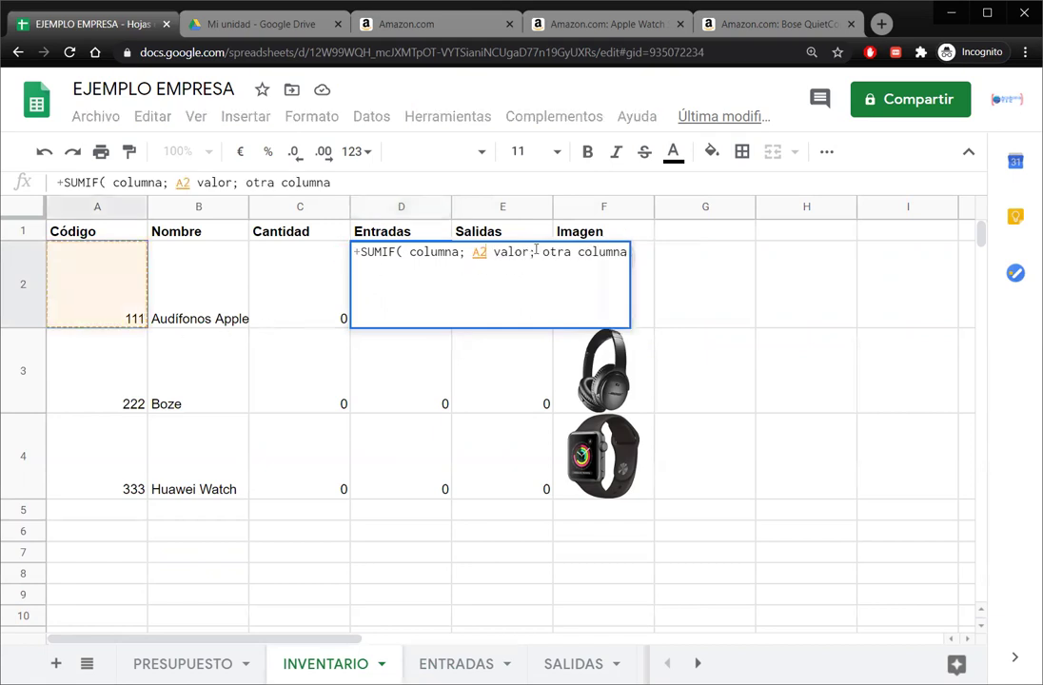
{"action": "double_click", "coordinate": [504, 253]}
{"action": "key", "text": "BackSpace"}
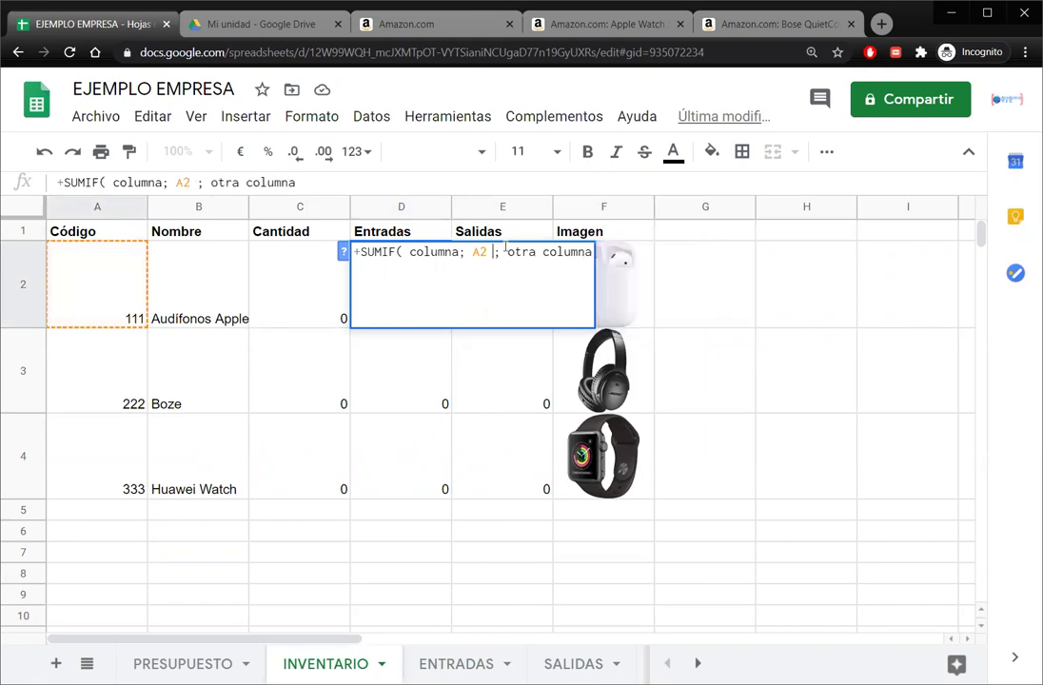
Try to replace the "columna" placeholder in the D2 formula with the code range A2:A18 on the ENTRADAS sheet
{"action": "double_click", "coordinate": [430, 252]}
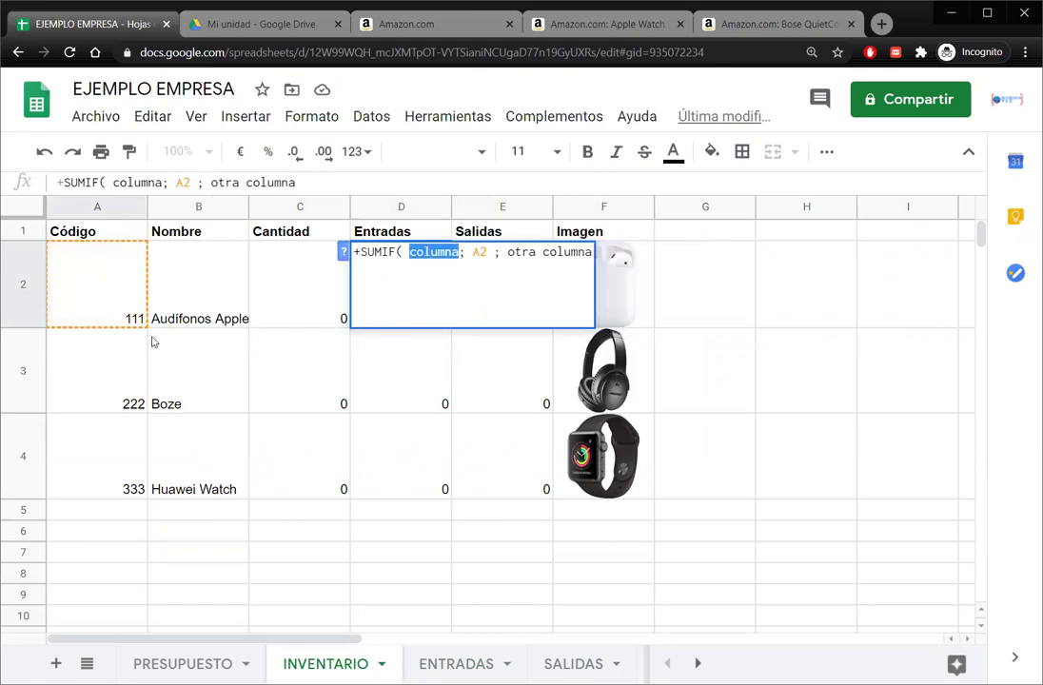
{"action": "left_click", "coordinate": [455, 663]}
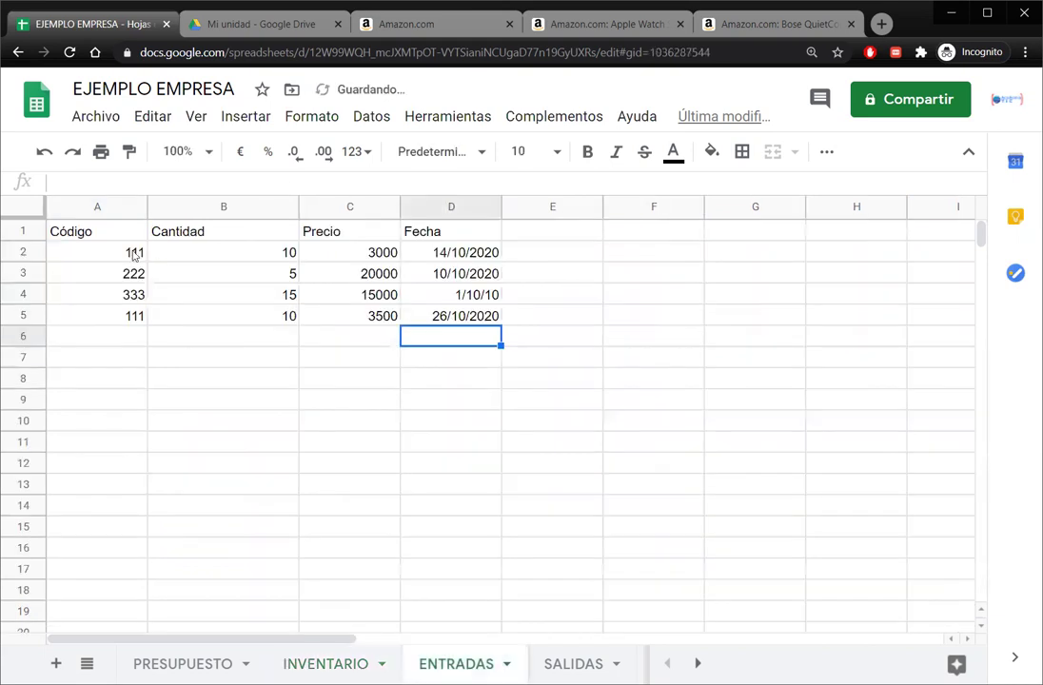
{"action": "left_click_drag", "start_coordinate": [124, 252], "coordinate": [104, 549]}
{"action": "left_click_drag", "start_coordinate": [103, 585], "coordinate": [99, 592]}
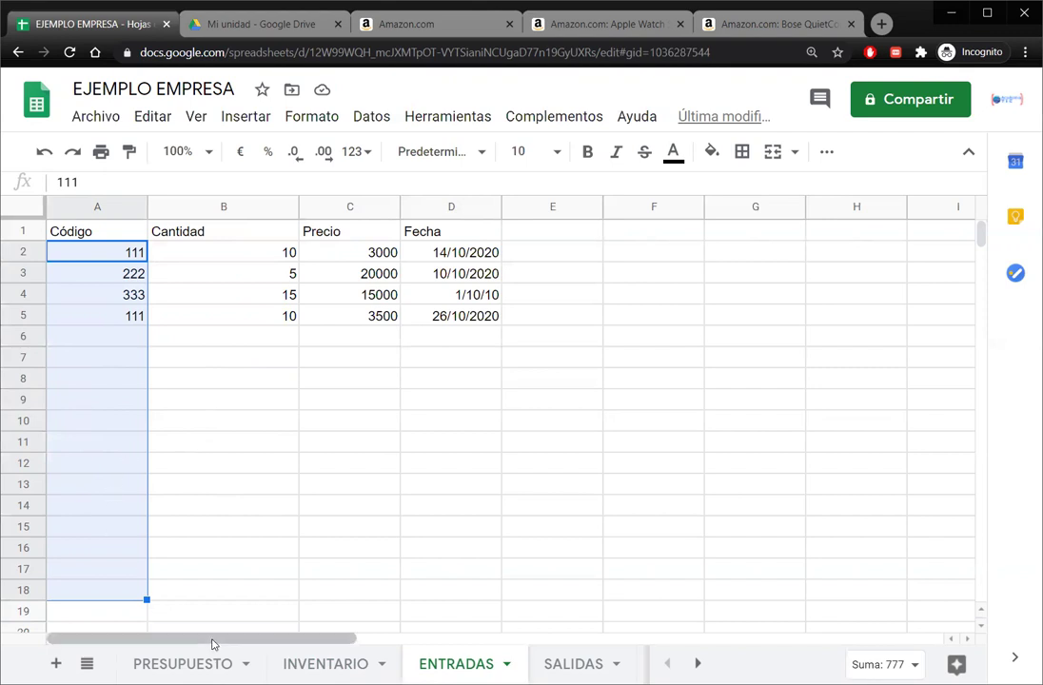
{"action": "left_click", "coordinate": [326, 663]}
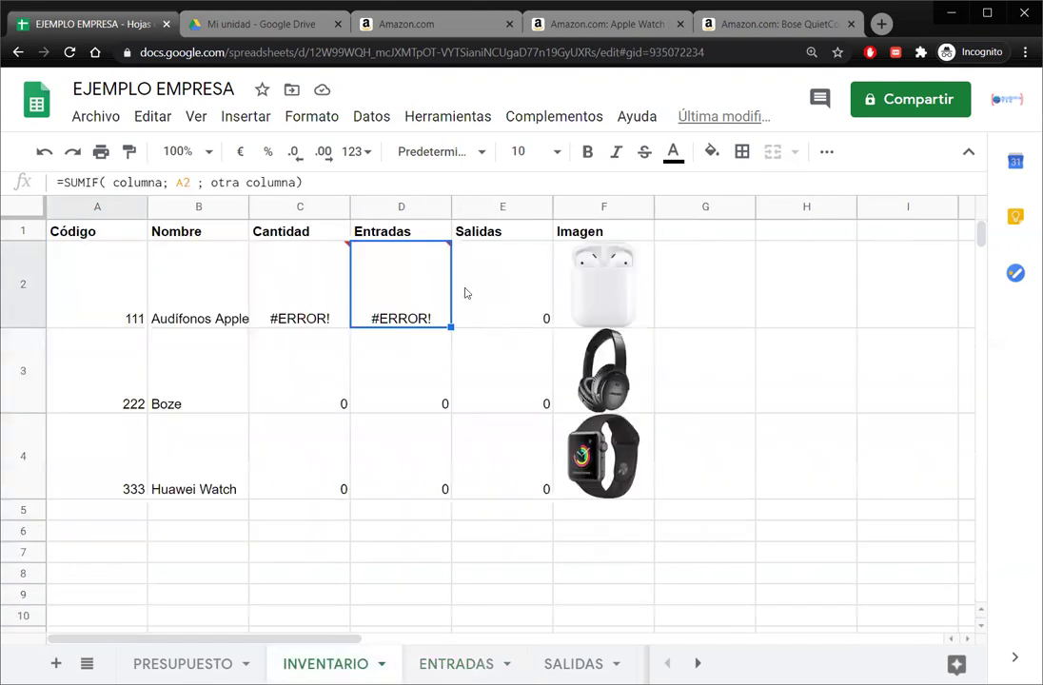
Replace the "columna" placeholder in the D2 formula with the absolute code range $A$2:$A$19 from the ENTRADAS sheet
{"action": "double_click", "coordinate": [391, 285]}
{"action": "double_click", "coordinate": [439, 250]}
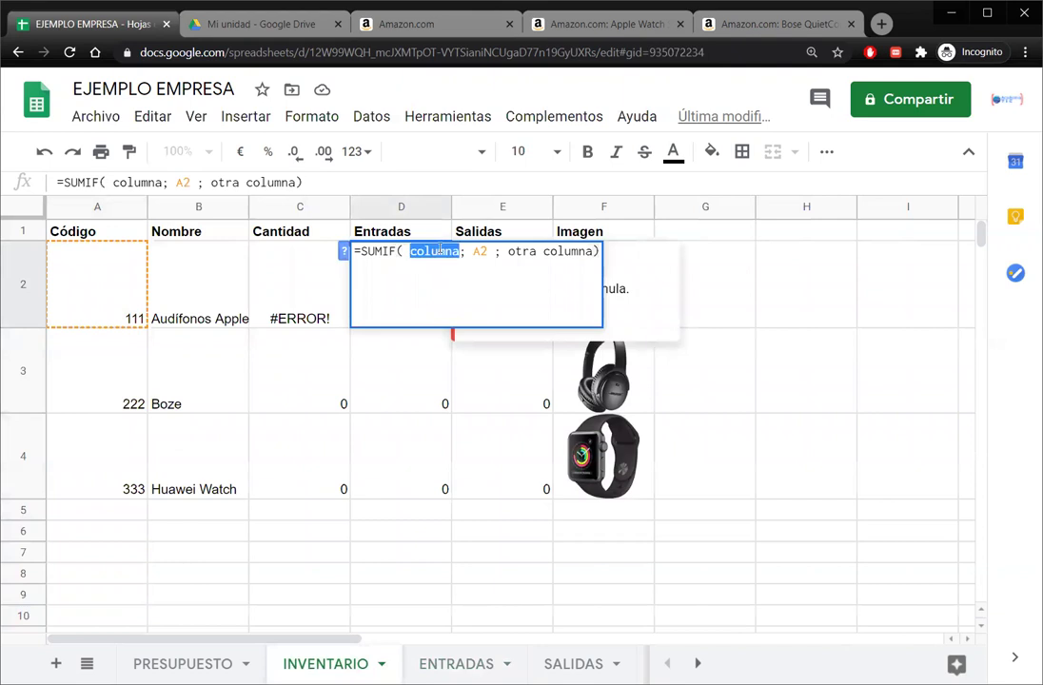
{"action": "key", "text": "BackSpace"}
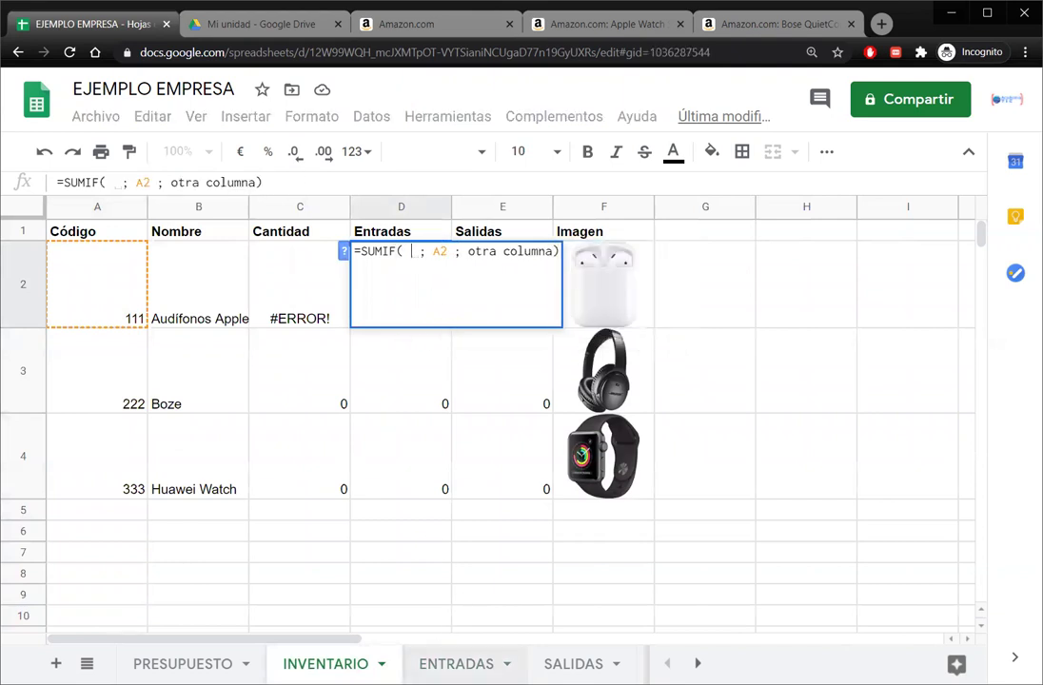
{"action": "left_click", "coordinate": [455, 664]}
{"action": "left_click_drag", "start_coordinate": [117, 252], "coordinate": [120, 617]}
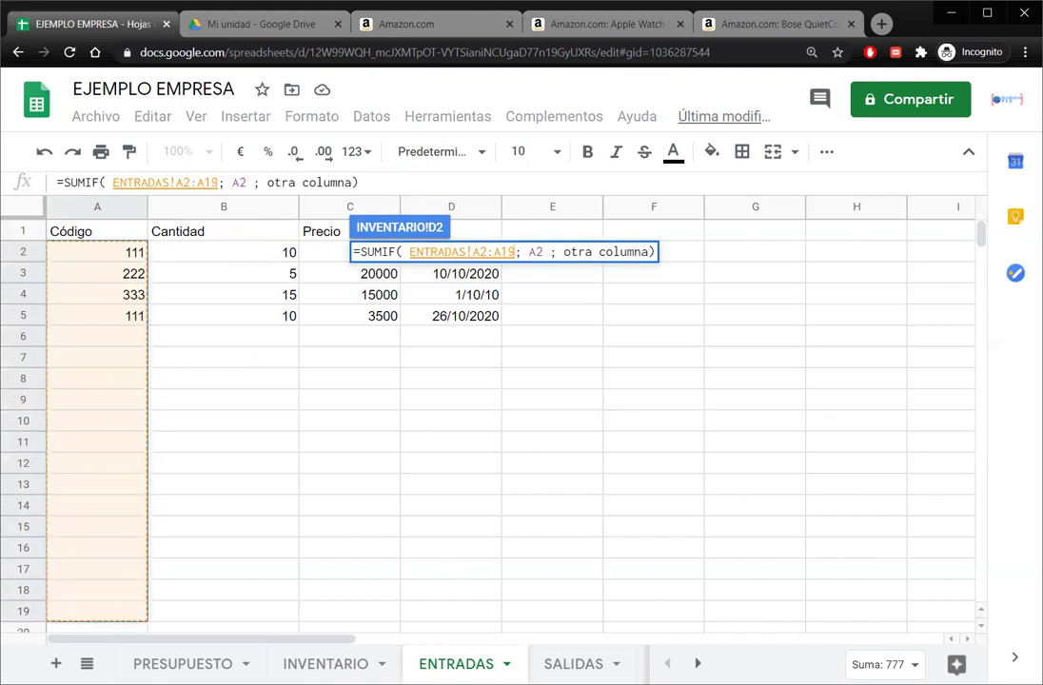
{"action": "key", "text": "F4"}
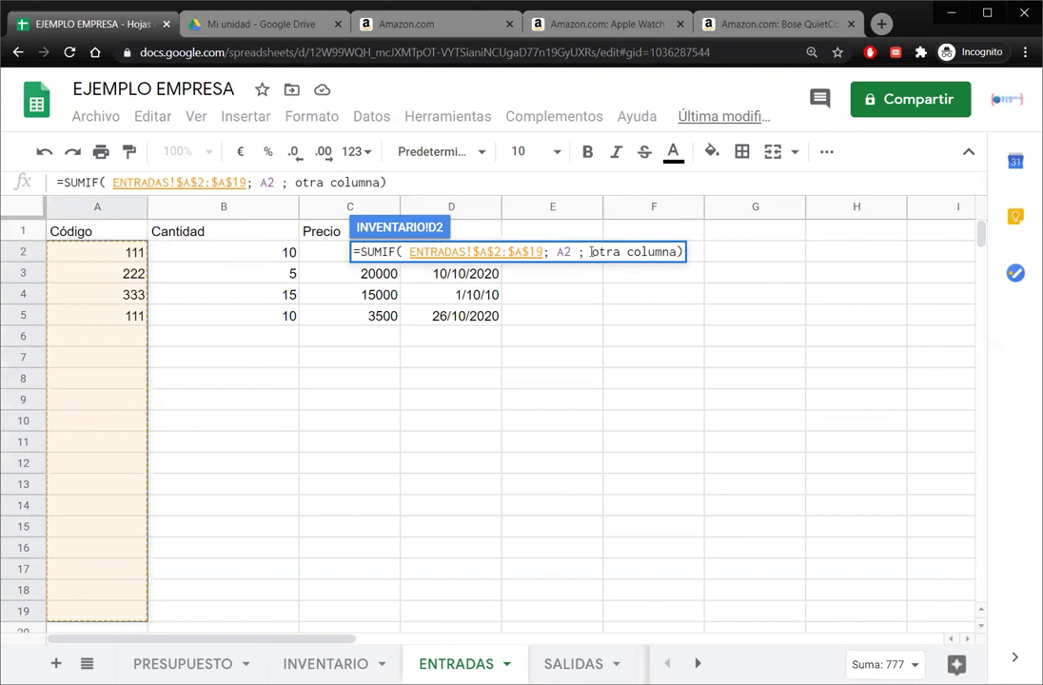
Replace the "otra columna" placeholder in the D2 formula with the absolute quantity range ENTRADAS!$B$2:$B$19 and commit the formula
{"action": "left_click_drag", "start_coordinate": [591, 251], "coordinate": [679, 252]}
{"action": "key", "text": "BackSpace"}
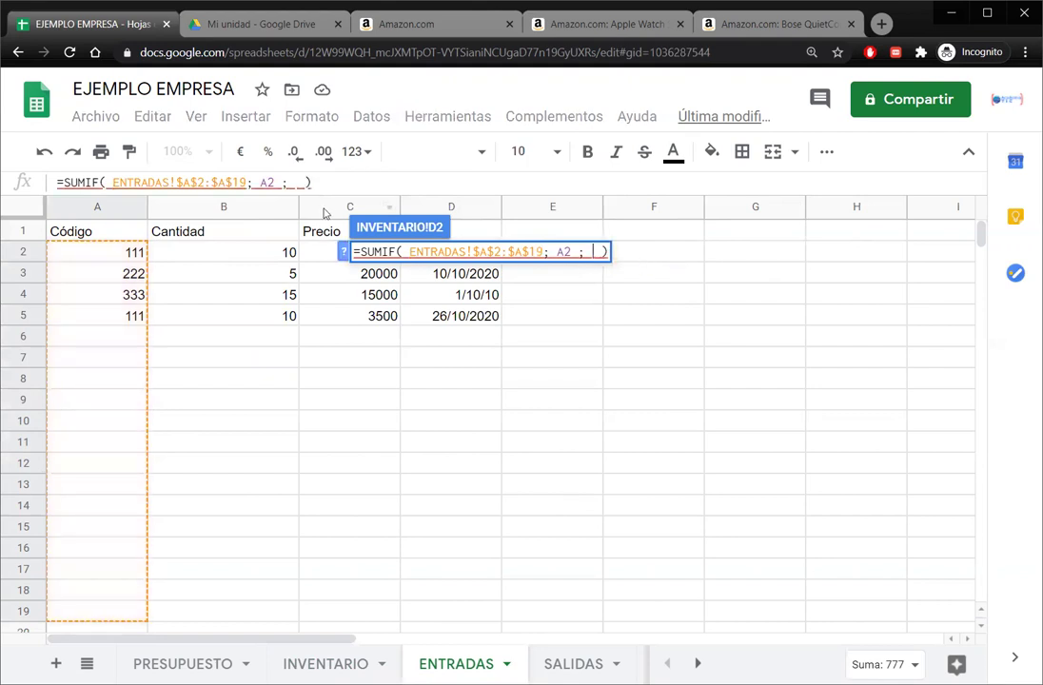
{"action": "left_click_drag", "start_coordinate": [274, 259], "coordinate": [262, 615]}
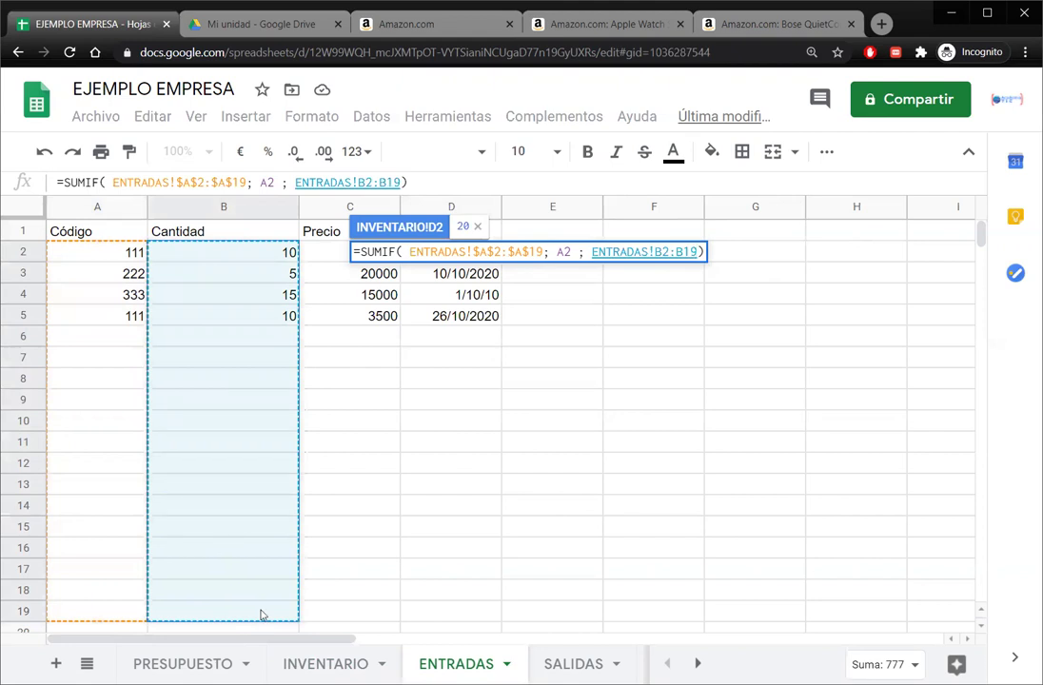
{"action": "key", "text": "F4"}
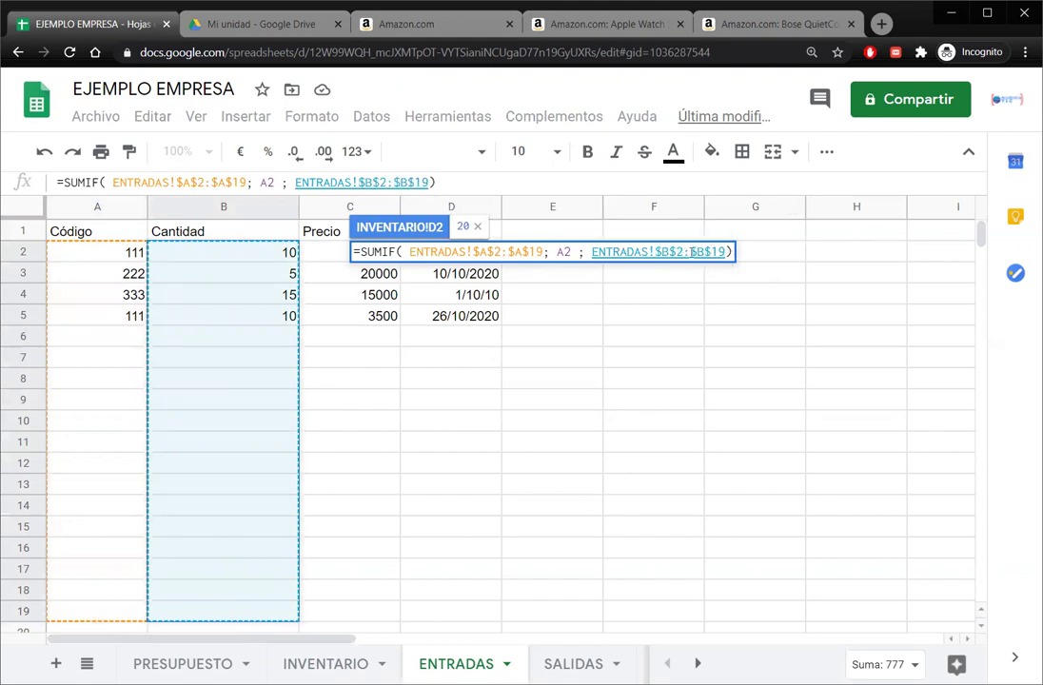
{"action": "key", "text": "Return"}
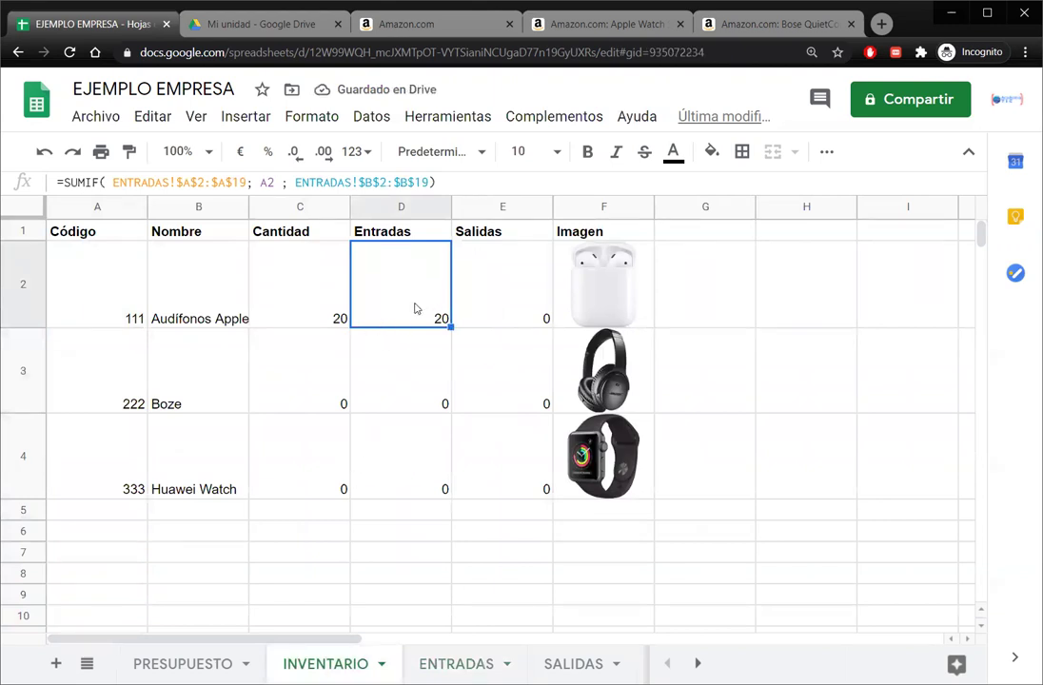
Copy the last entry for product 111 on the ENTRADAS sheet from row 5 into row 6
{"action": "left_click", "coordinate": [481, 656]}
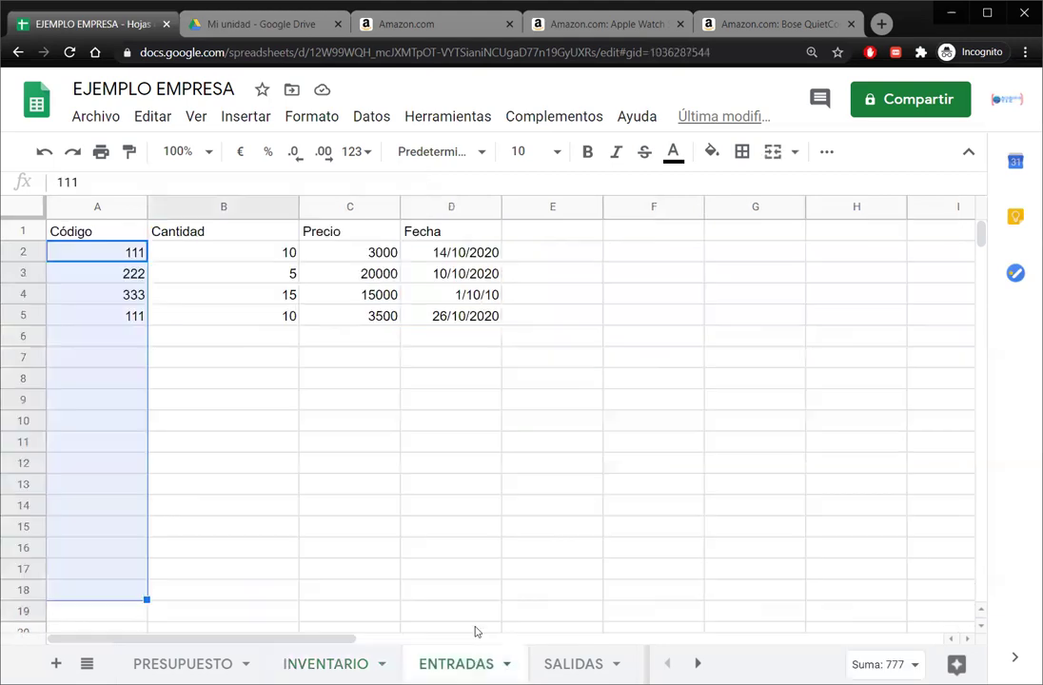
{"action": "left_click", "coordinate": [295, 252]}
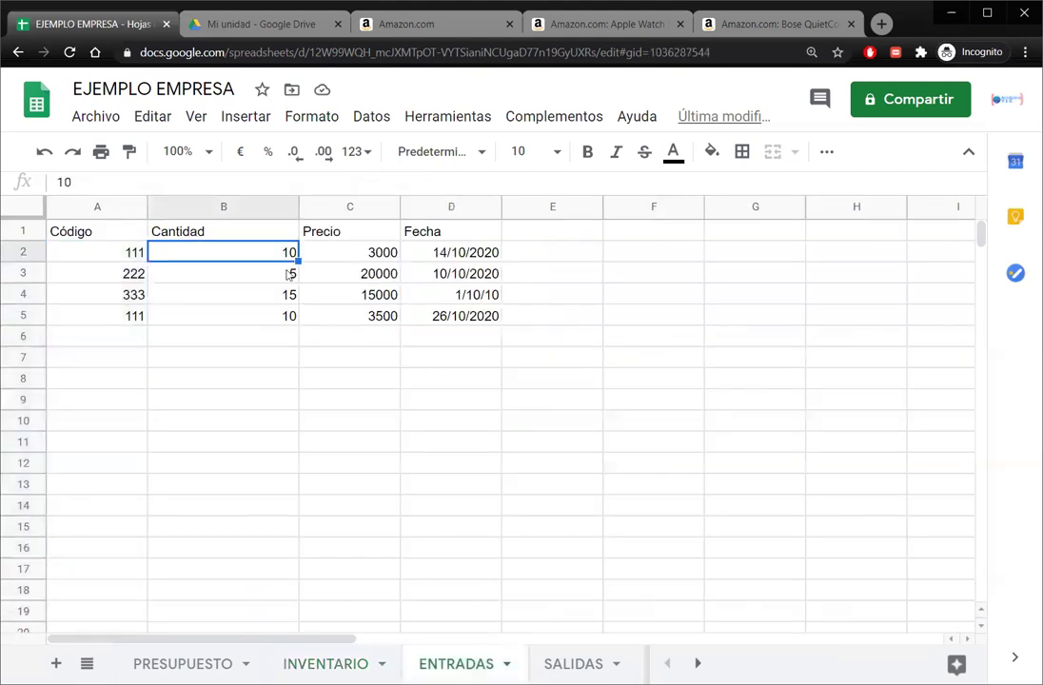
{"action": "left_click", "coordinate": [270, 316]}
{"action": "left_click_drag", "start_coordinate": [132, 322], "coordinate": [489, 324]}
{"action": "key", "text": "ctrl+c"}
{"action": "left_click", "coordinate": [140, 337]}
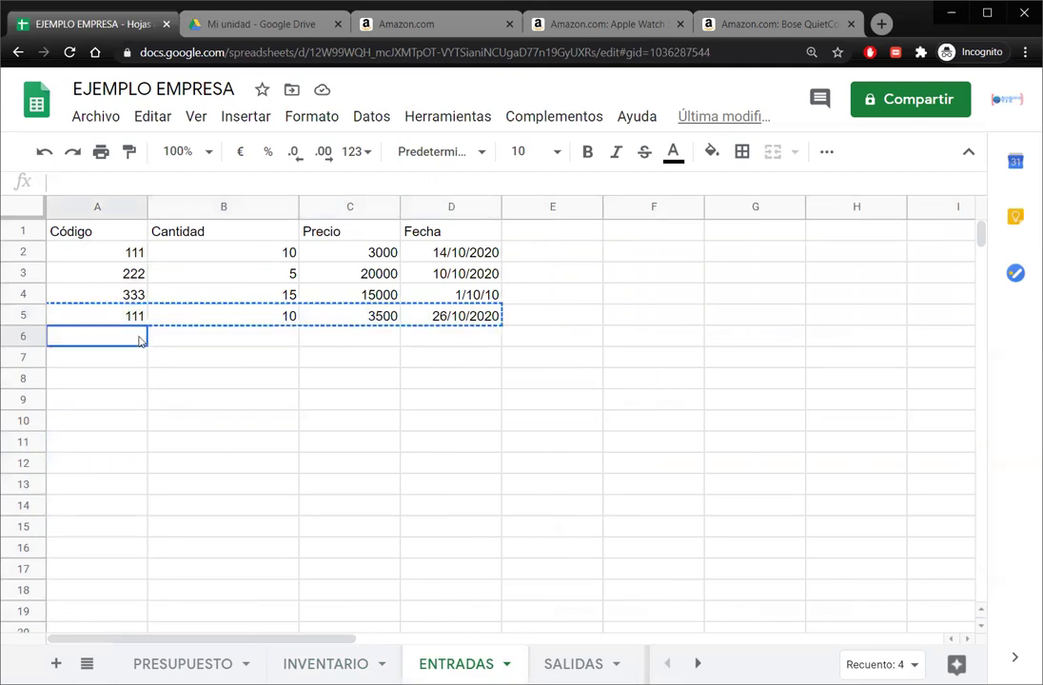
{"action": "key", "text": "ctrl+v"}
Set the quantity to 2 and the price to 4000 for the entry in row 6
{"action": "left_click", "coordinate": [285, 338]}
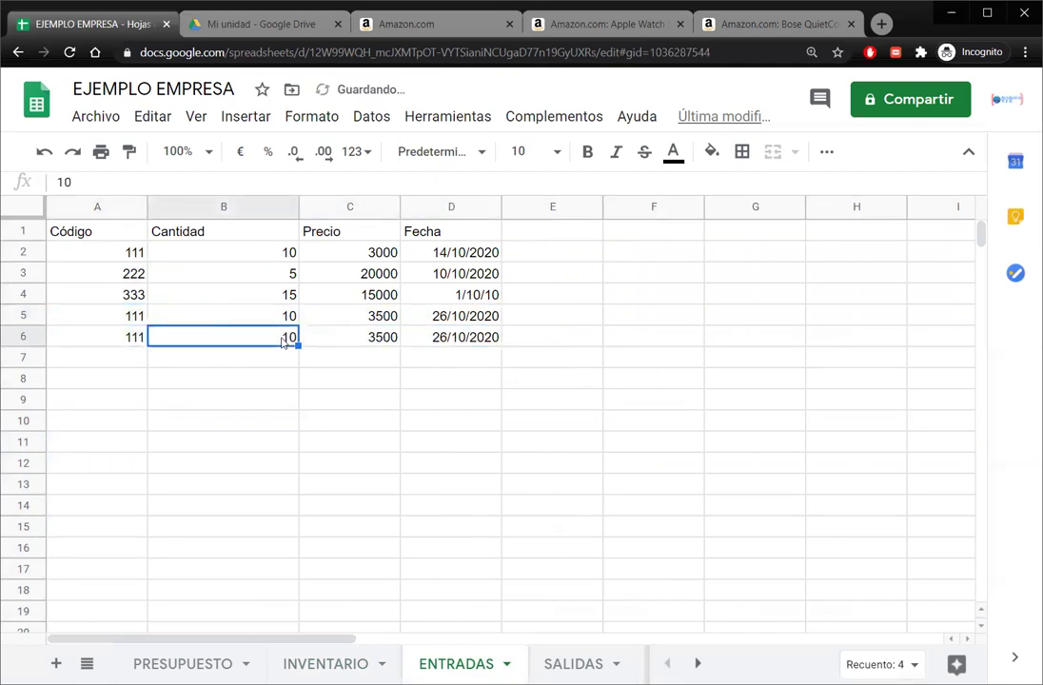
{"action": "type", "text": "2"}
{"action": "left_click", "coordinate": [395, 339]}
{"action": "type", "text": "4000"}
{"action": "key", "text": "Return"}
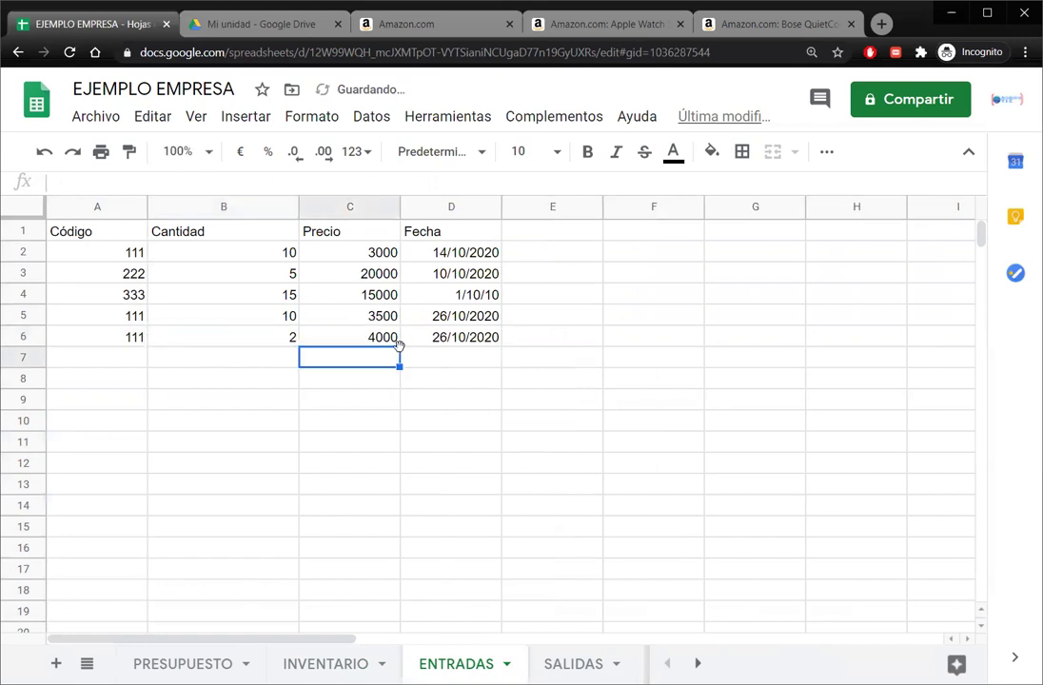
Set the date of the entry in row 6 to 28/10/2020
{"action": "left_click", "coordinate": [444, 340]}
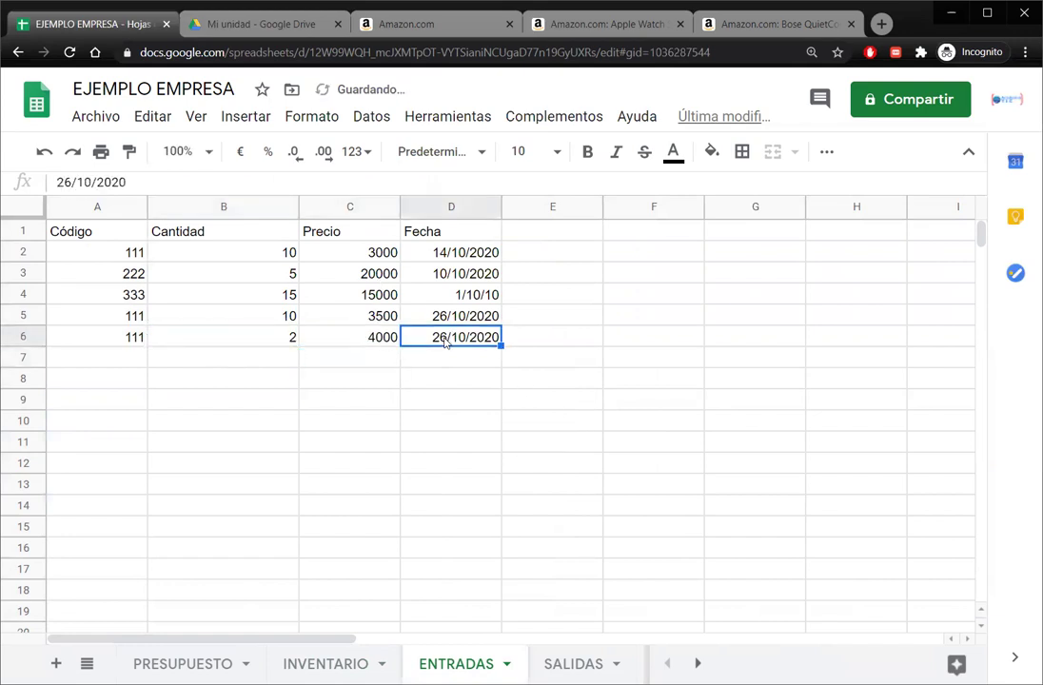
{"action": "type", "text": "28/10"}
{"action": "type", "text": "1"}
{"action": "key", "text": "BackSpace"}
{"action": "type", "text": "/2020"}
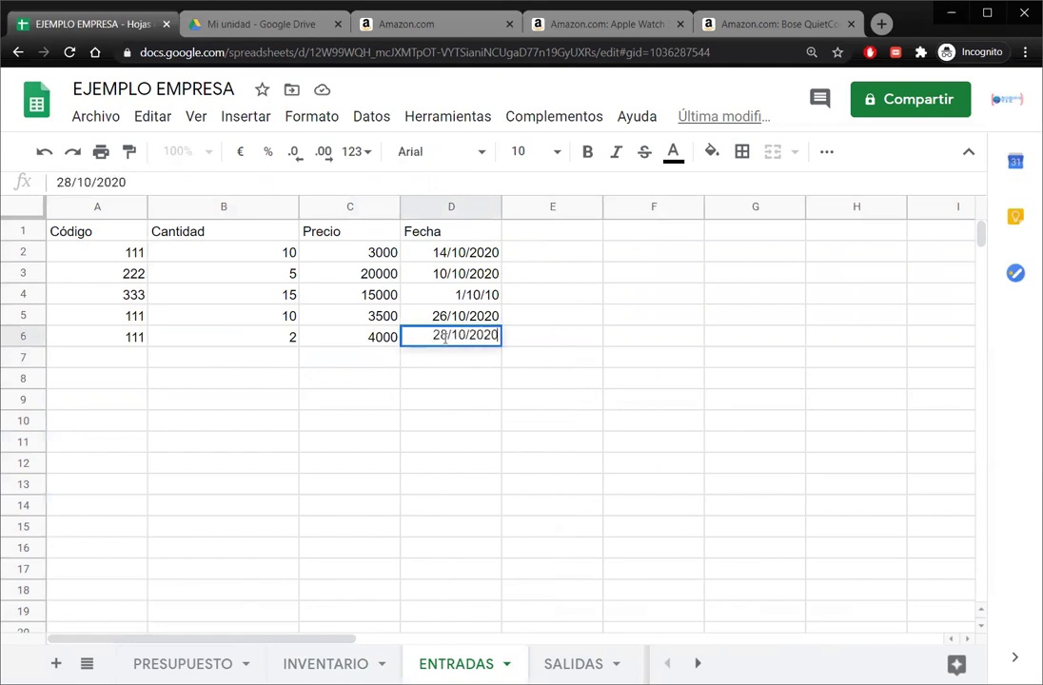
{"action": "key", "text": "Return"}
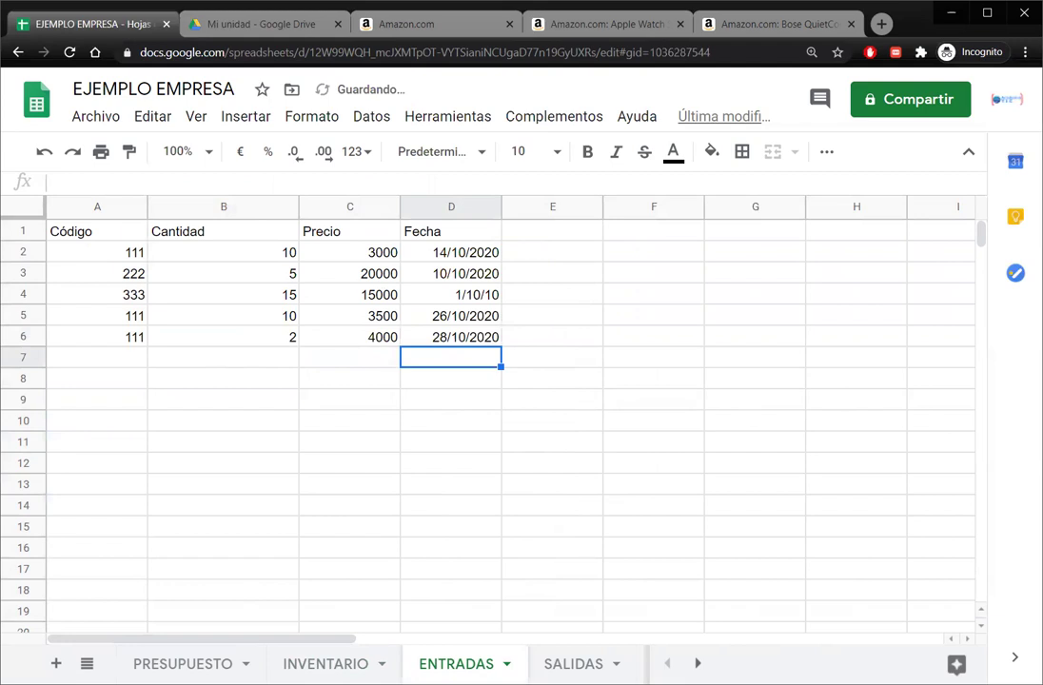
Check the Cantidad and Salidas cells of product 111 on the INVENTARIO sheet
{"action": "key", "text": "ctrl+shift+Page_Up"}
{"action": "left_click", "coordinate": [333, 302]}
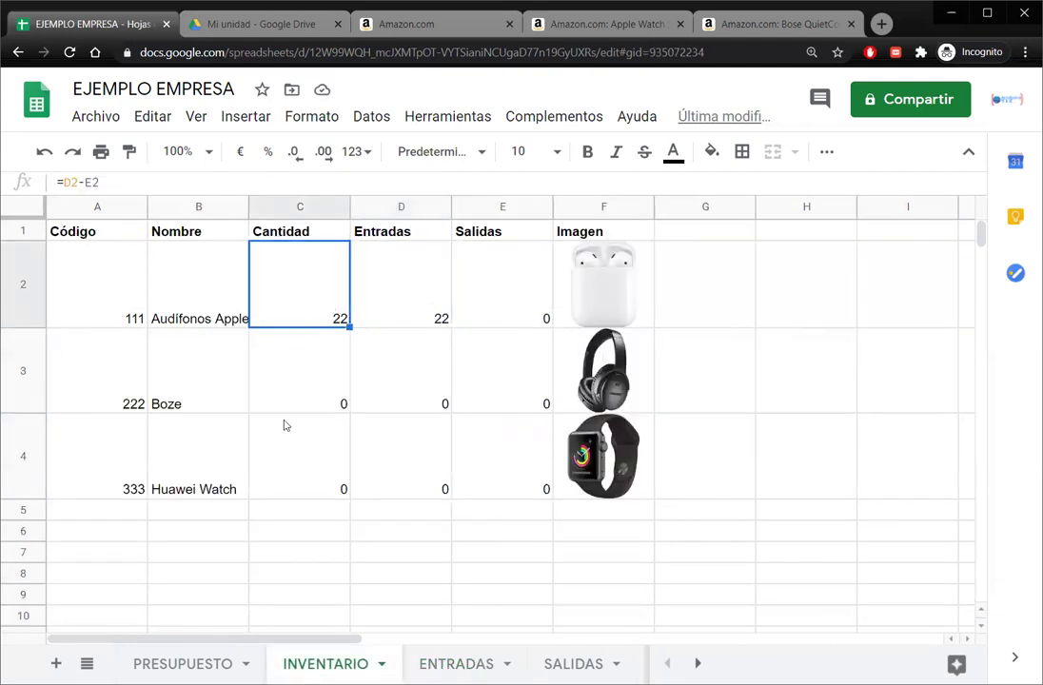
{"action": "left_click", "coordinate": [495, 290]}
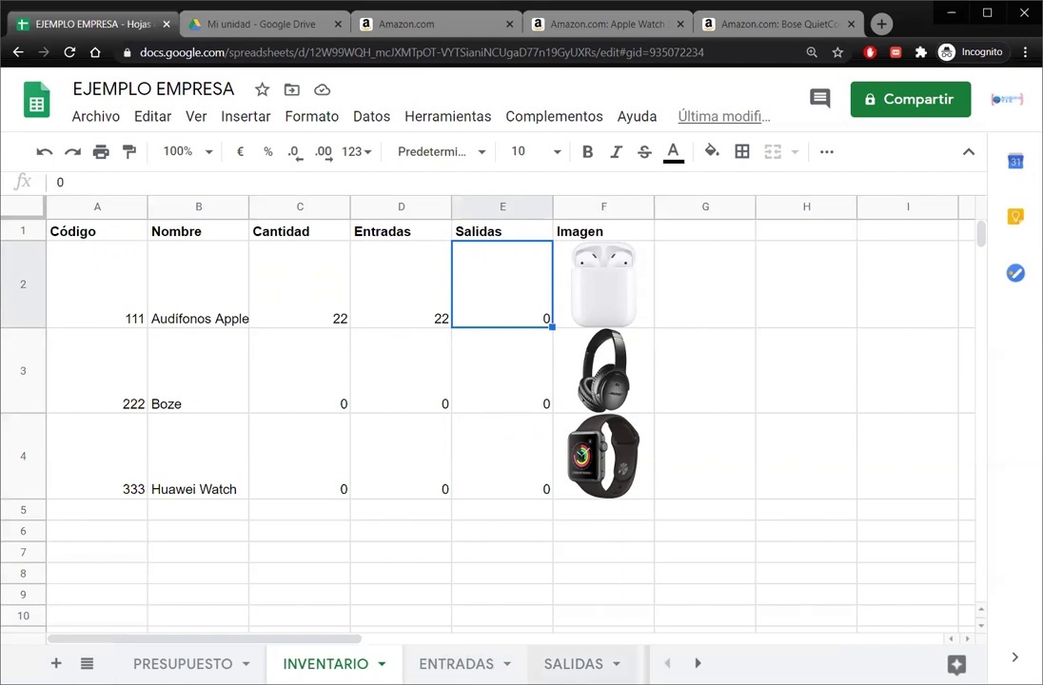
Copy the Código, Cantidad, Precio and Fecha headers from the ENTRADAS sheet into row 1 of the SALIDAS sheet
{"action": "left_click", "coordinate": [456, 663]}
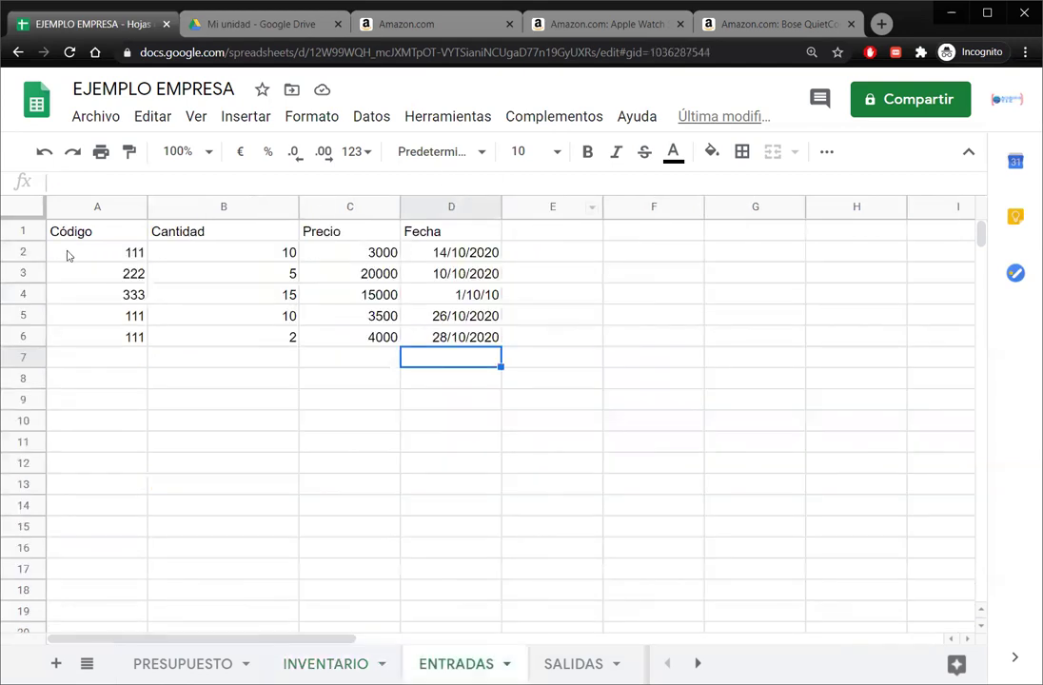
{"action": "left_click_drag", "start_coordinate": [104, 235], "coordinate": [433, 233]}
{"action": "key", "text": "ctrl+c"}
{"action": "left_click", "coordinate": [573, 664]}
{"action": "key", "text": "ctrl+v"}
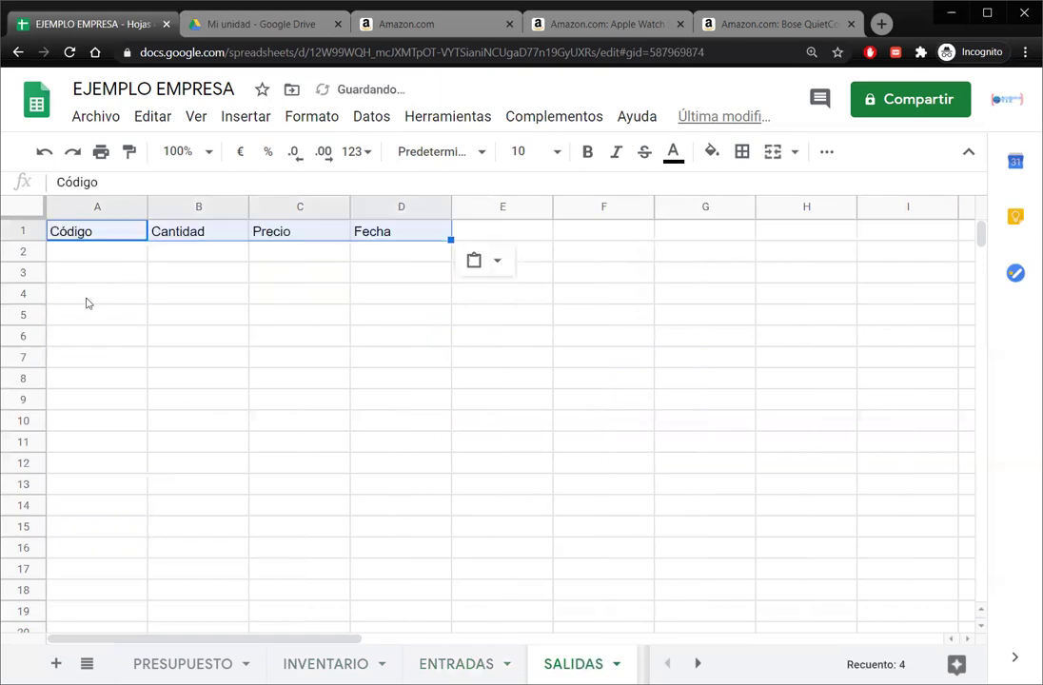
{"action": "left_click", "coordinate": [95, 235]}
{"action": "left_click", "coordinate": [188, 233]}
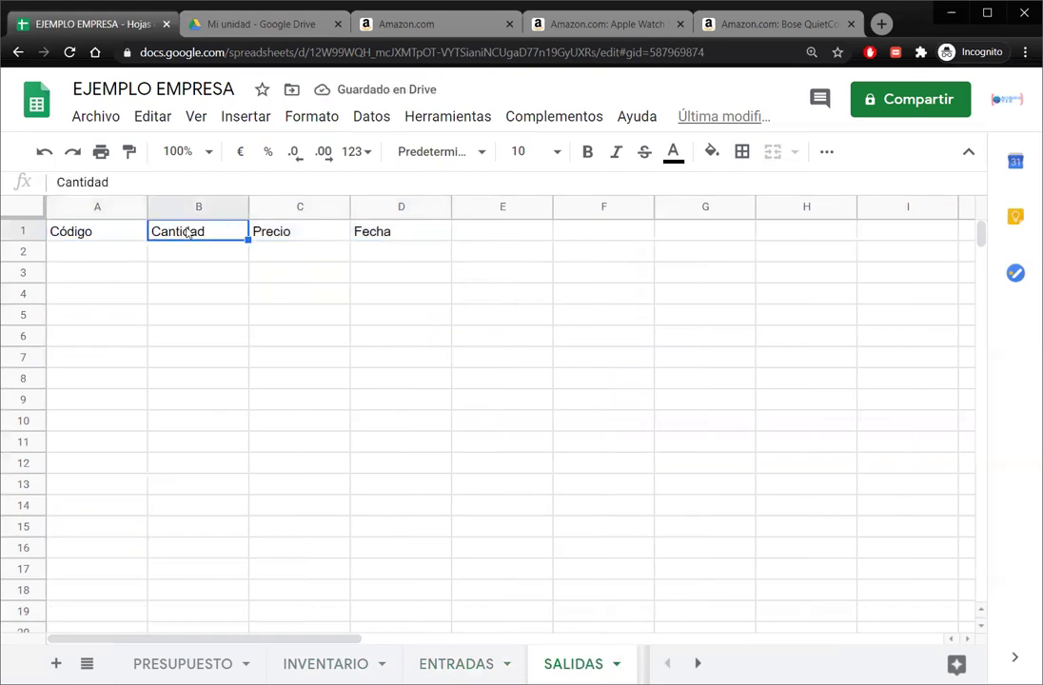
{"action": "left_click", "coordinate": [274, 231]}
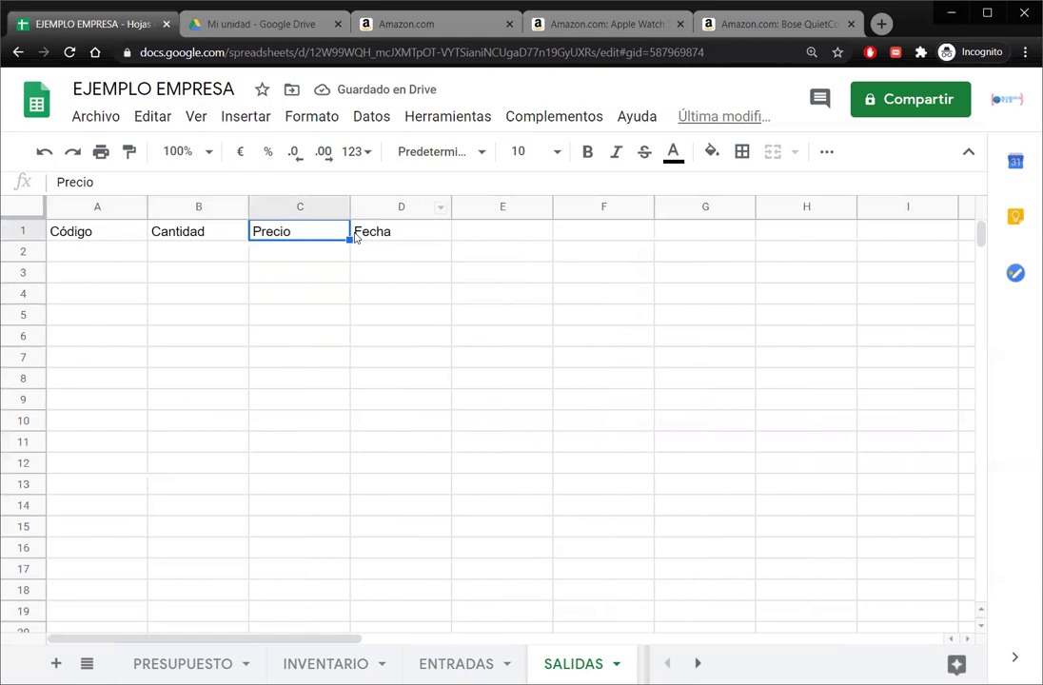
{"action": "left_click", "coordinate": [386, 233]}
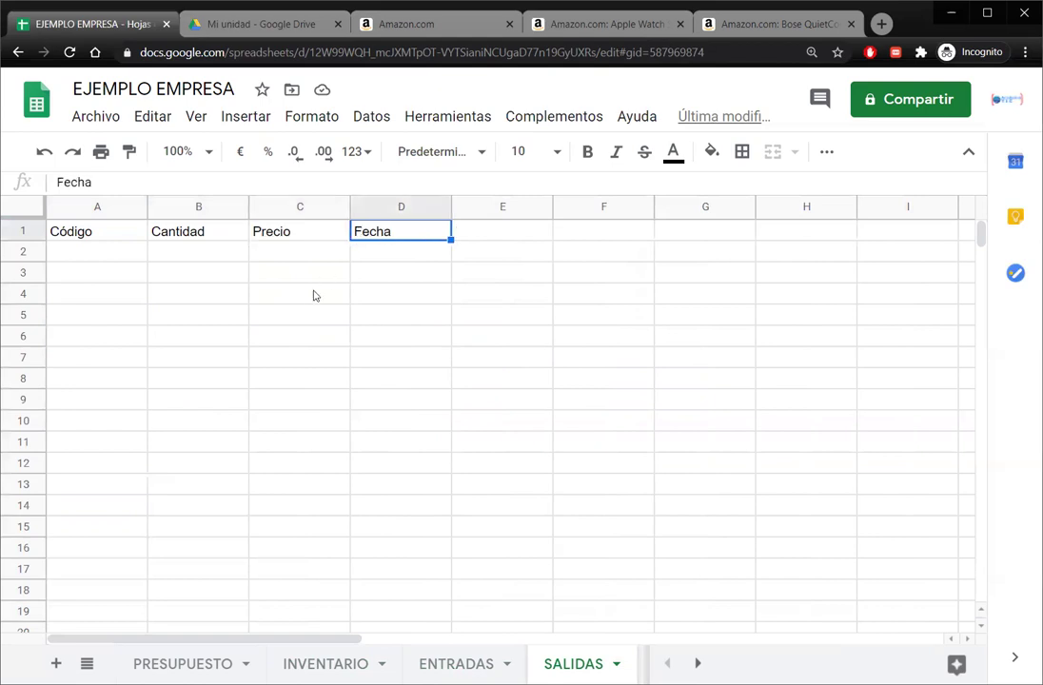
Record an exit in row 2 of the SALIDAS sheet with code 111 and quantity 1
{"action": "left_click", "coordinate": [107, 253]}
{"action": "type", "text": "111"}
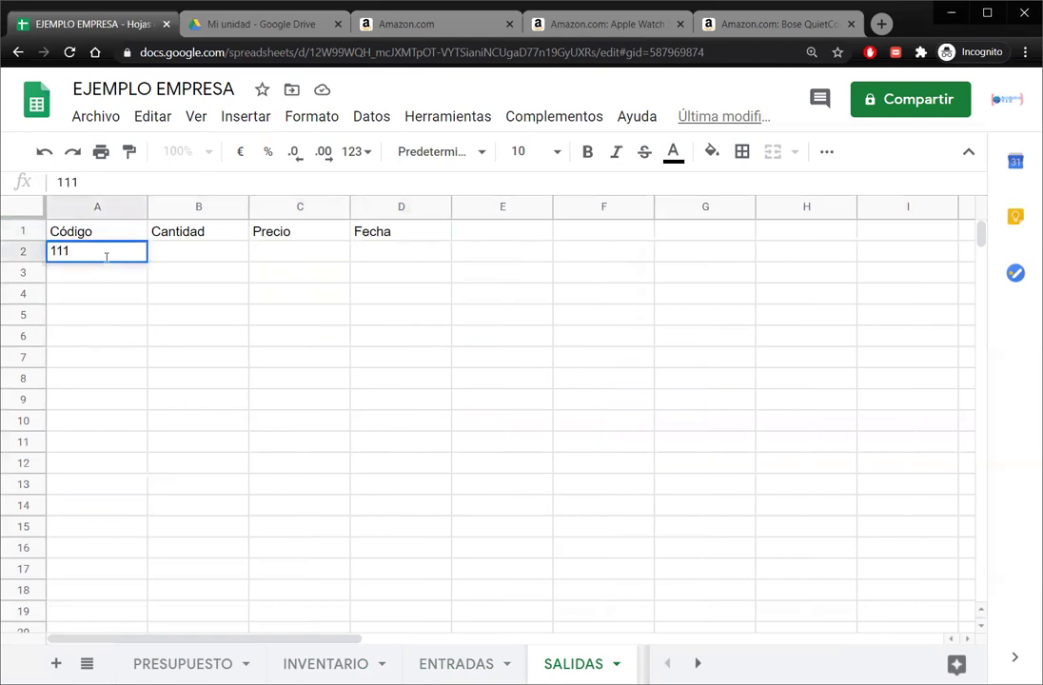
{"action": "key", "text": "Return"}
{"action": "key", "text": "Up"}
{"action": "key", "text": "Right"}
{"action": "type", "text": "1"}
{"action": "key", "text": "Return"}
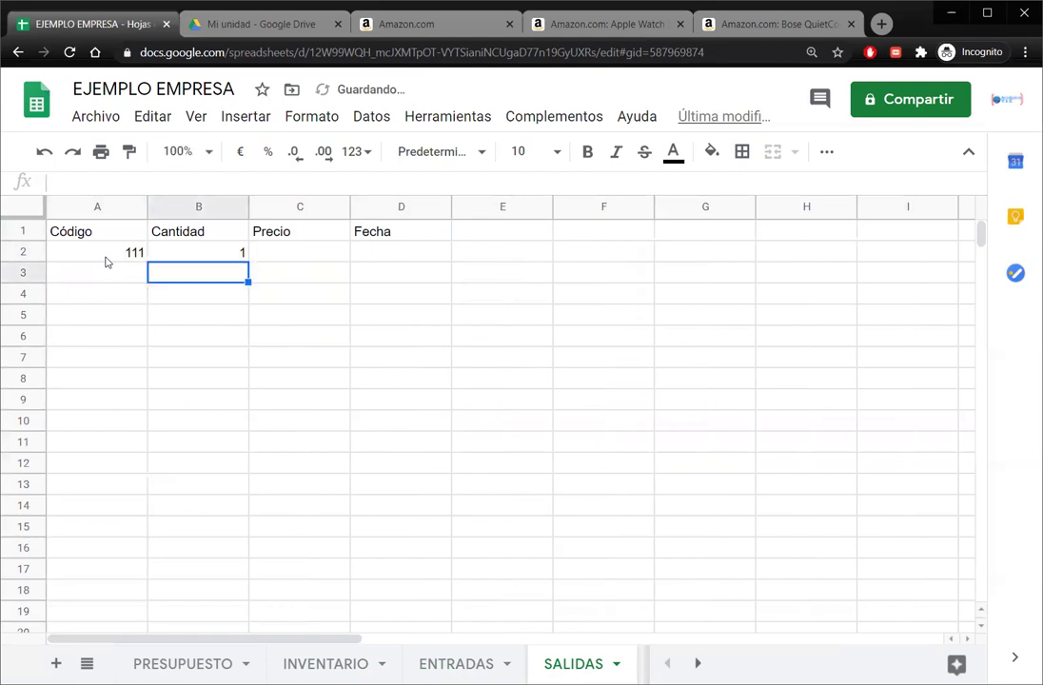
Complete the exit in row 2 with a price of 10000 and the date 15/10/2020
{"action": "key", "text": "Up"}
{"action": "key", "text": "Right"}
{"action": "type", "text": "10000"}
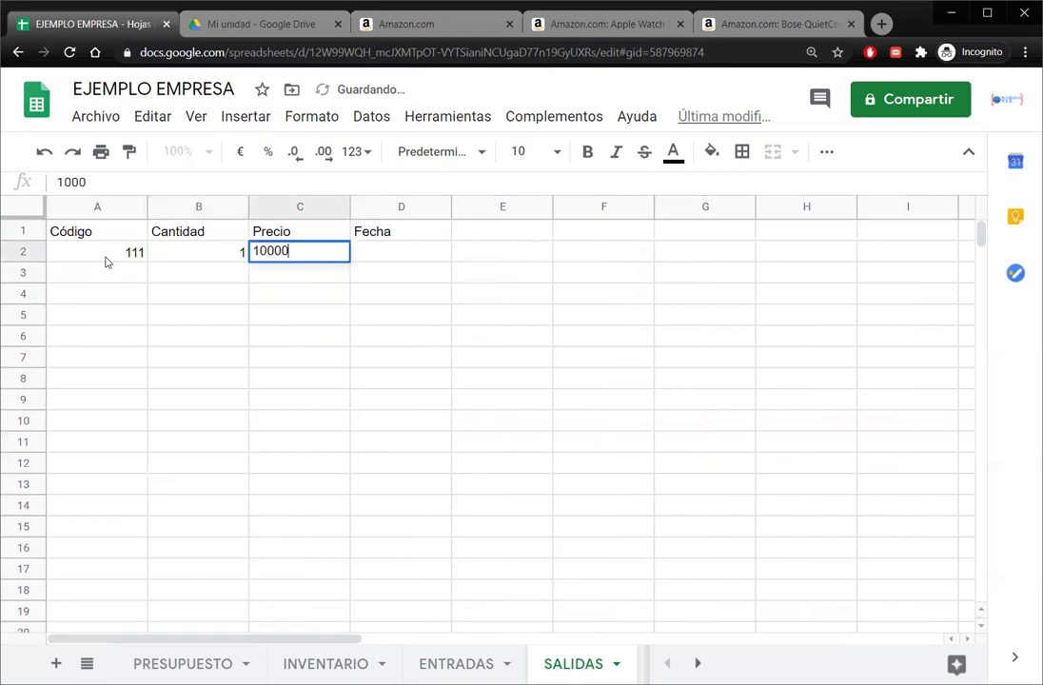
{"action": "key", "text": "Return"}
{"action": "key", "text": "Up"}
{"action": "key", "text": "Right"}
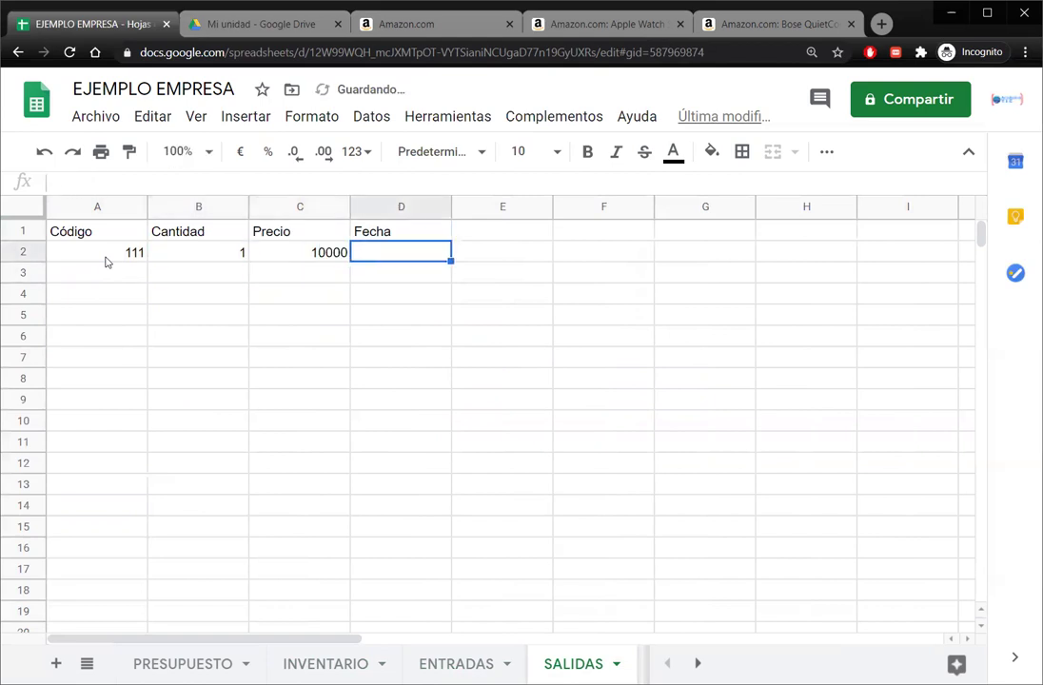
{"action": "type", "text": "15/10/2020"}
{"action": "key", "text": "Return"}
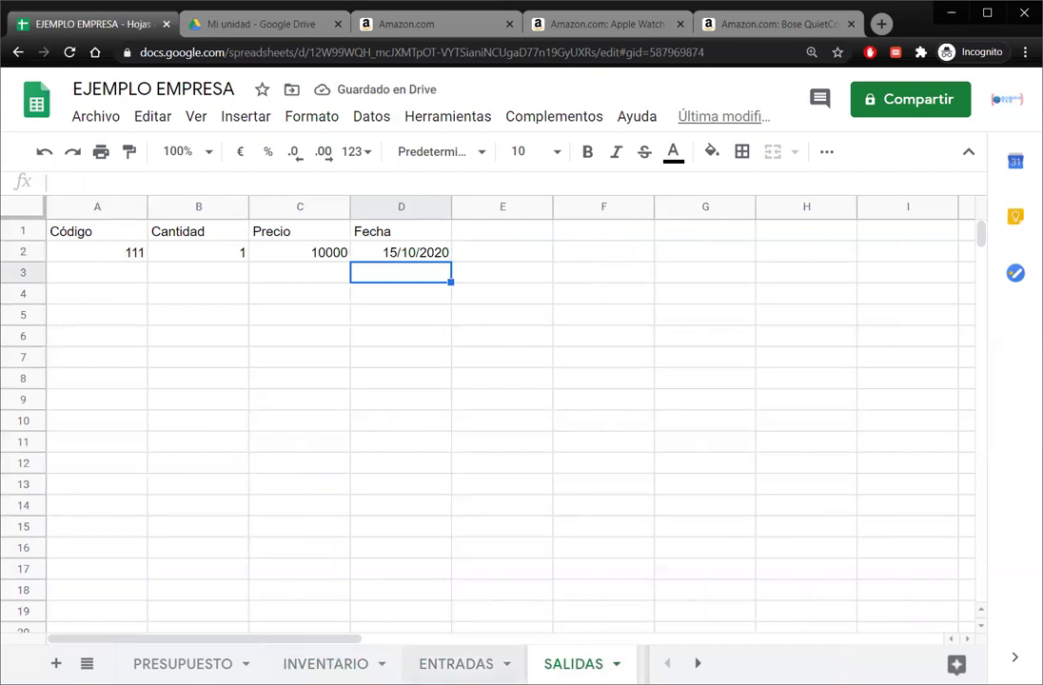
Try starting a SUMIF formula in Salidas cell E2 of INVENTARIO, using the absolute code range SALIDAS!$A$2:$A$19
{"action": "left_click", "coordinate": [326, 663]}
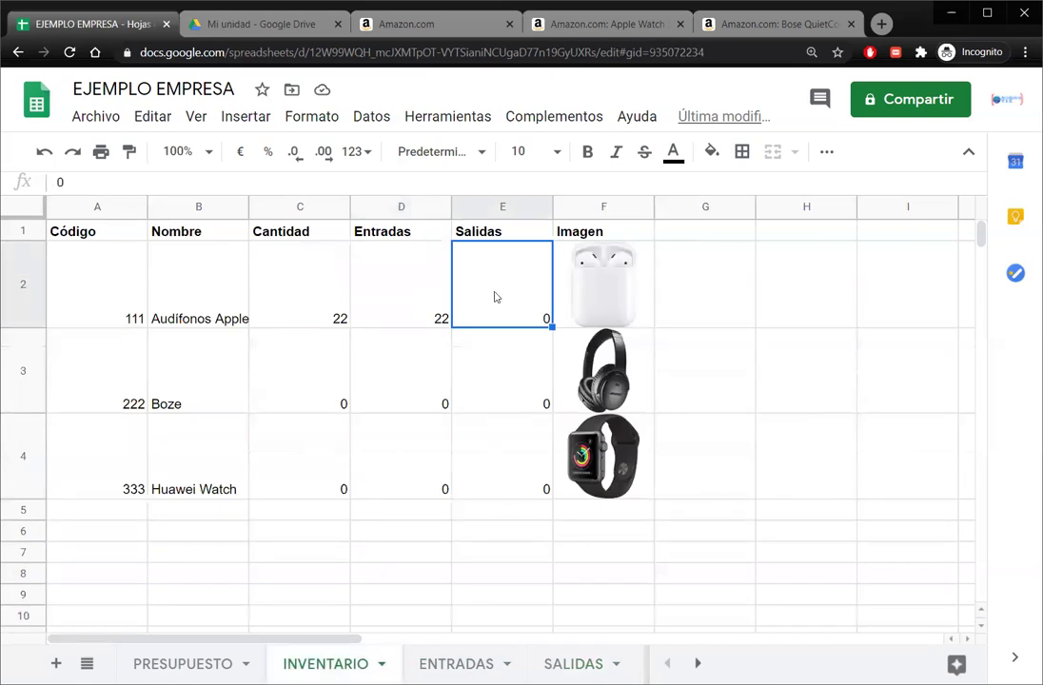
{"action": "type", "text": "+"}
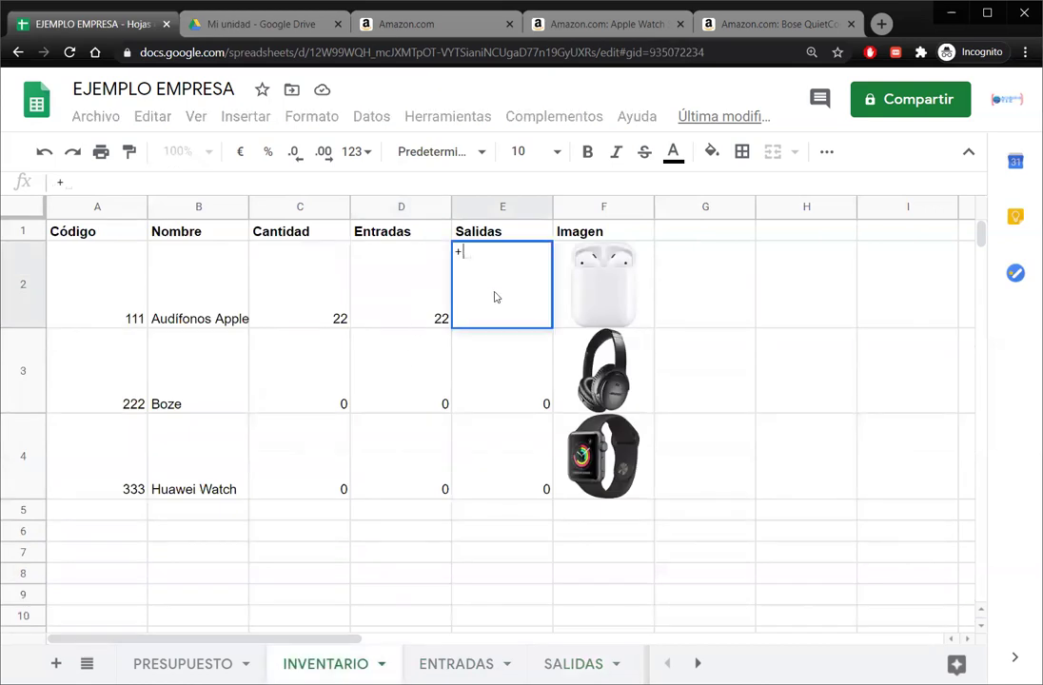
{"action": "type", "text": "SUMIF("}
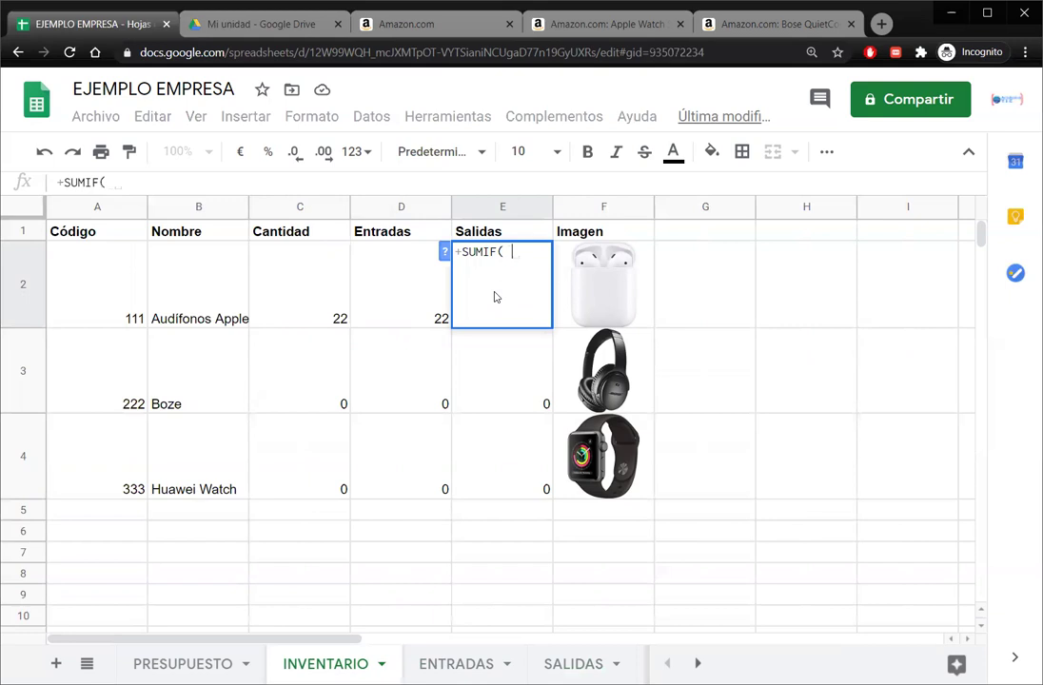
{"action": "left_click", "coordinate": [573, 663]}
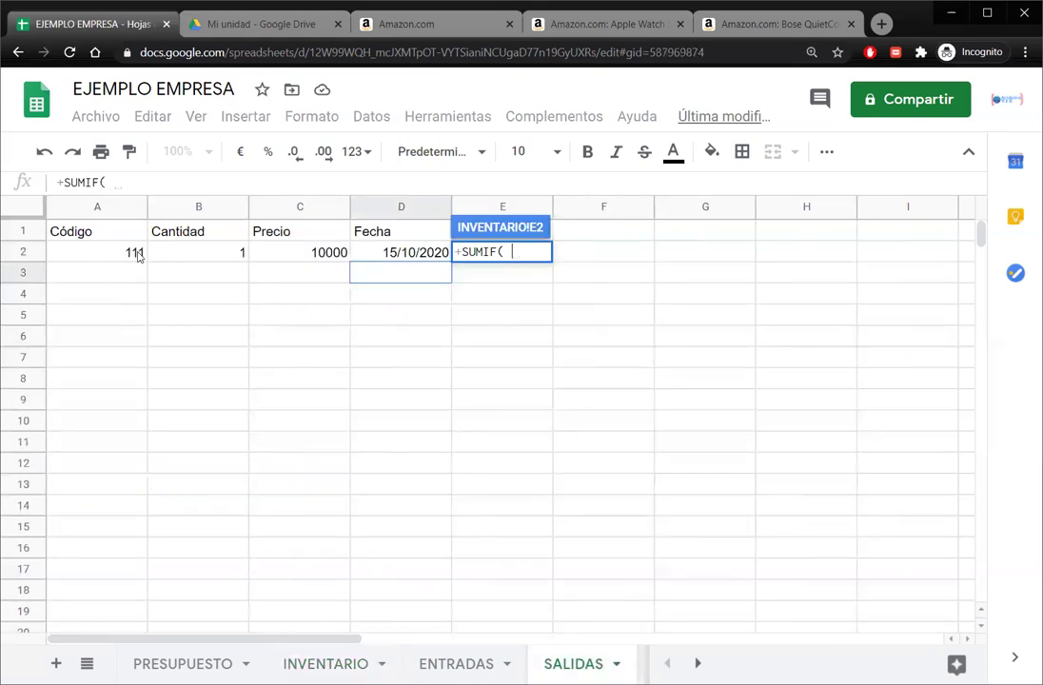
{"action": "left_click_drag", "start_coordinate": [100, 256], "coordinate": [106, 622]}
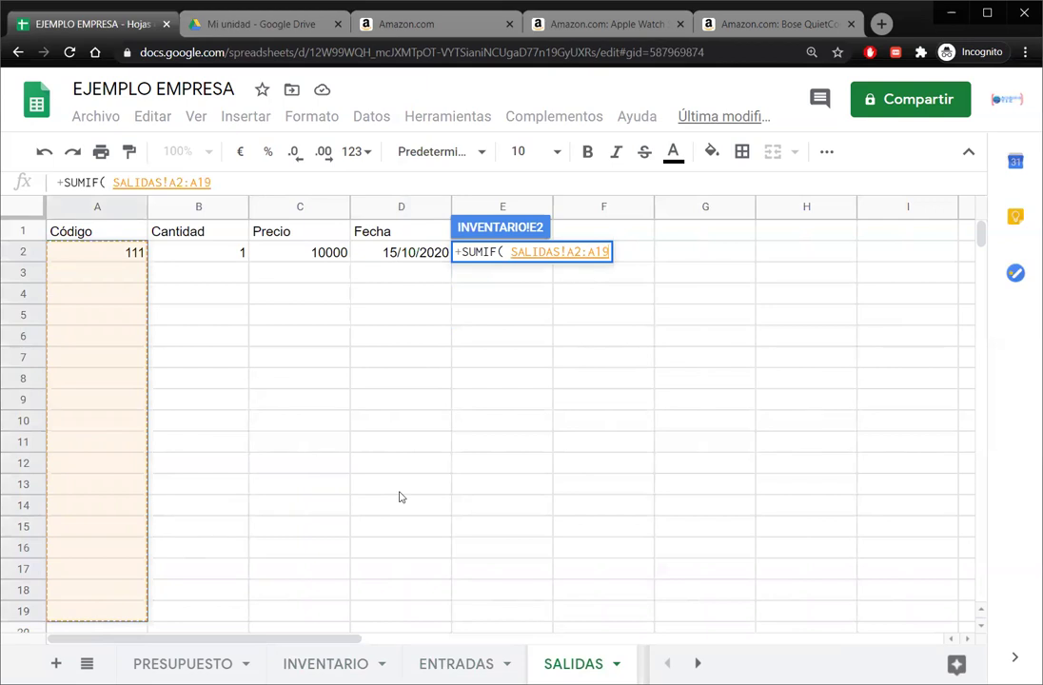
{"action": "key", "text": "F4"}
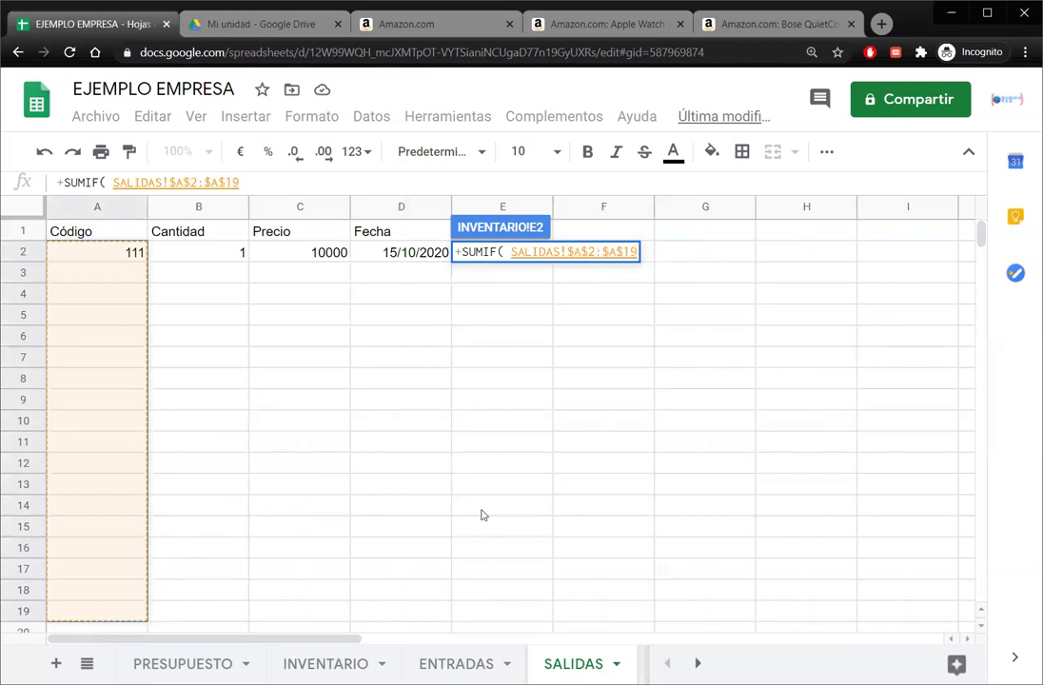
{"action": "type", "text": ";"}
Try completing the E2 formula with criterion A2 and the absolute sum range SALIDAS!$B$2:$B$19
{"action": "left_click", "coordinate": [357, 663]}
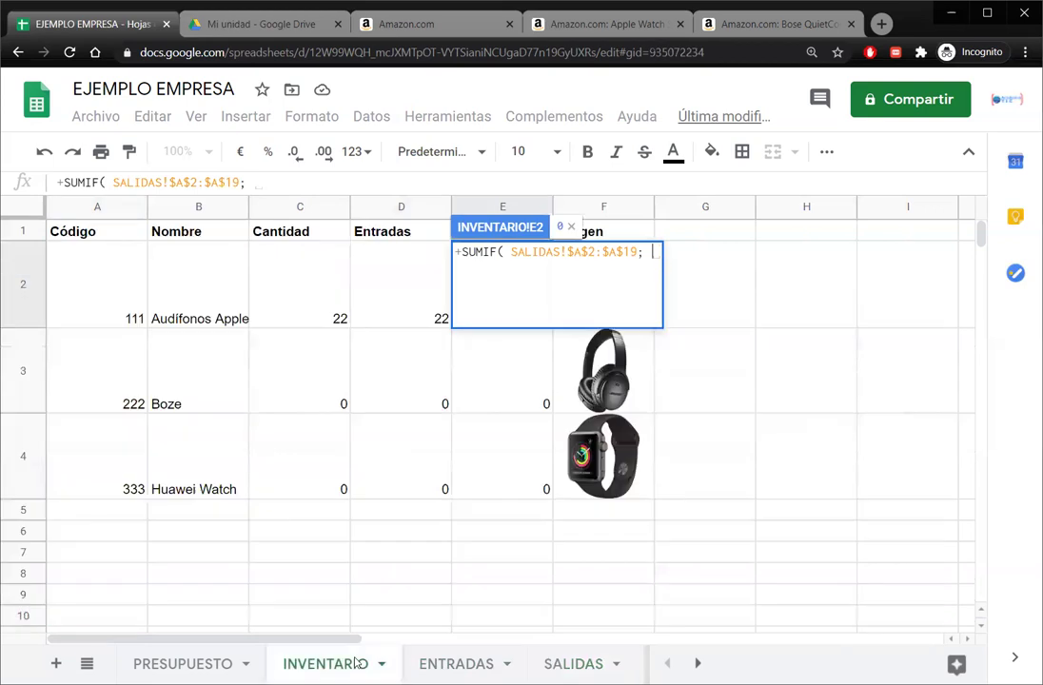
{"action": "left_click", "coordinate": [93, 320]}
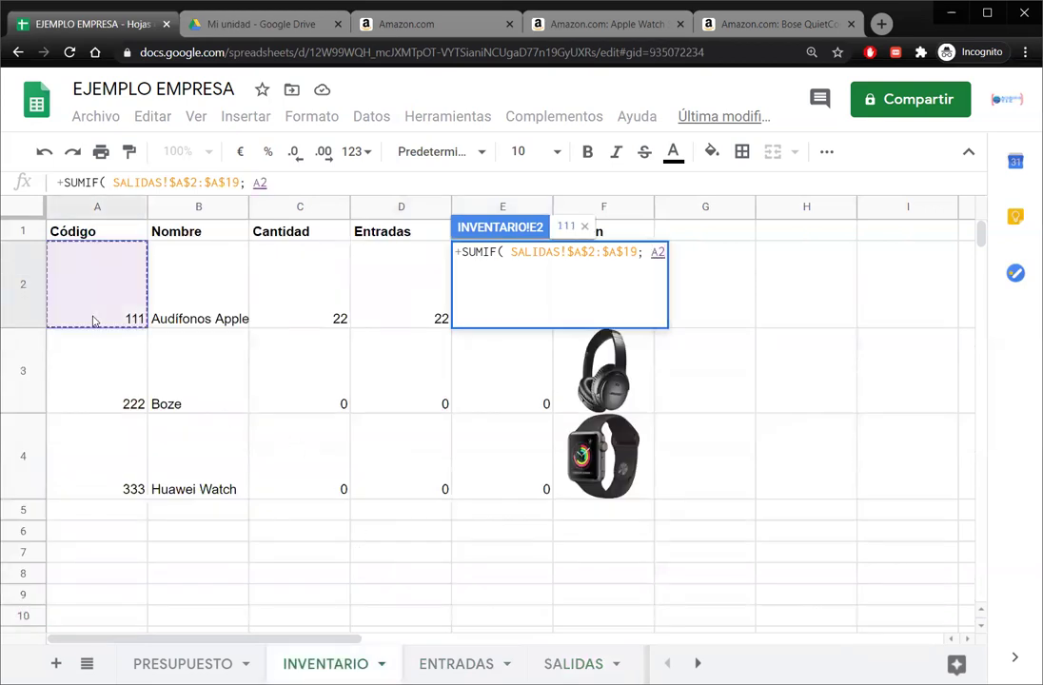
{"action": "type", "text": ";"}
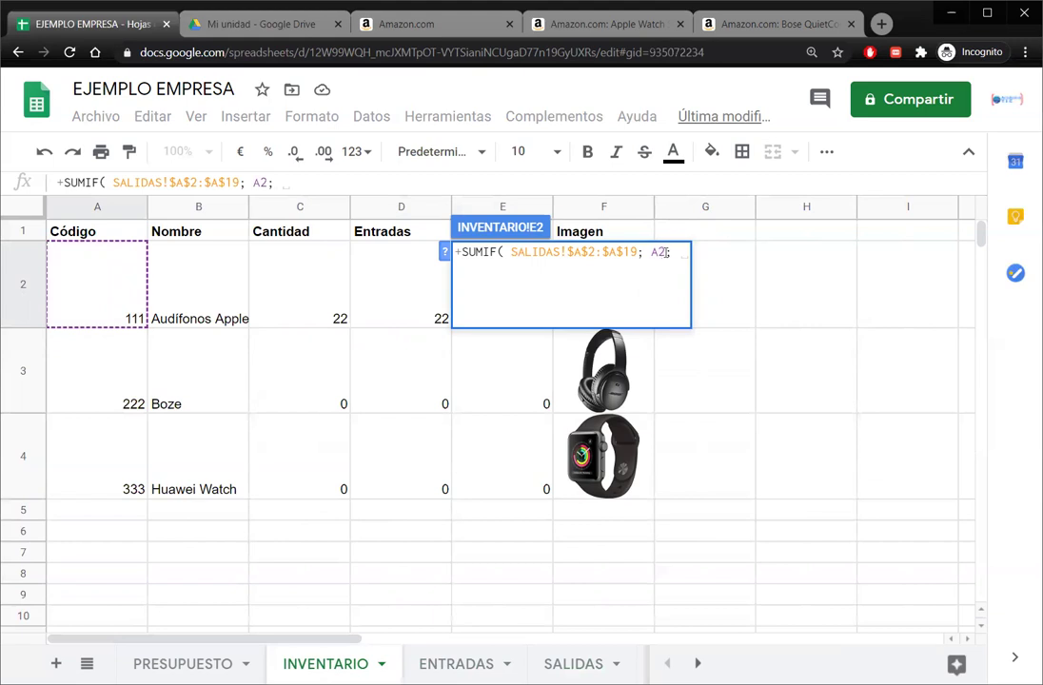
{"action": "left_click", "coordinate": [573, 664]}
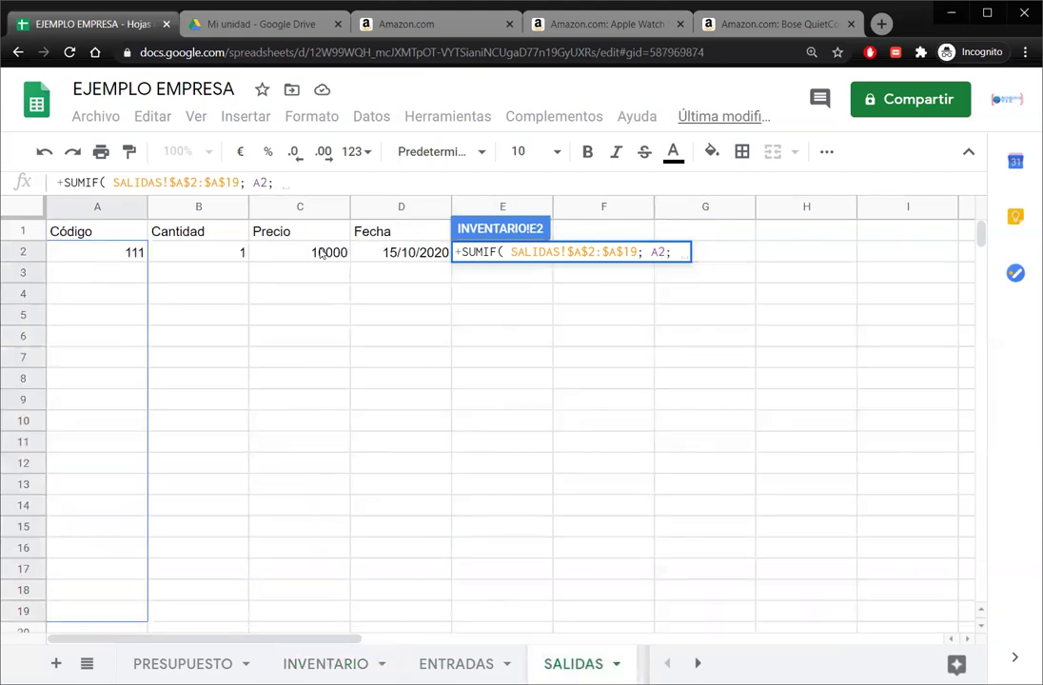
{"action": "left_click_drag", "start_coordinate": [212, 252], "coordinate": [193, 620]}
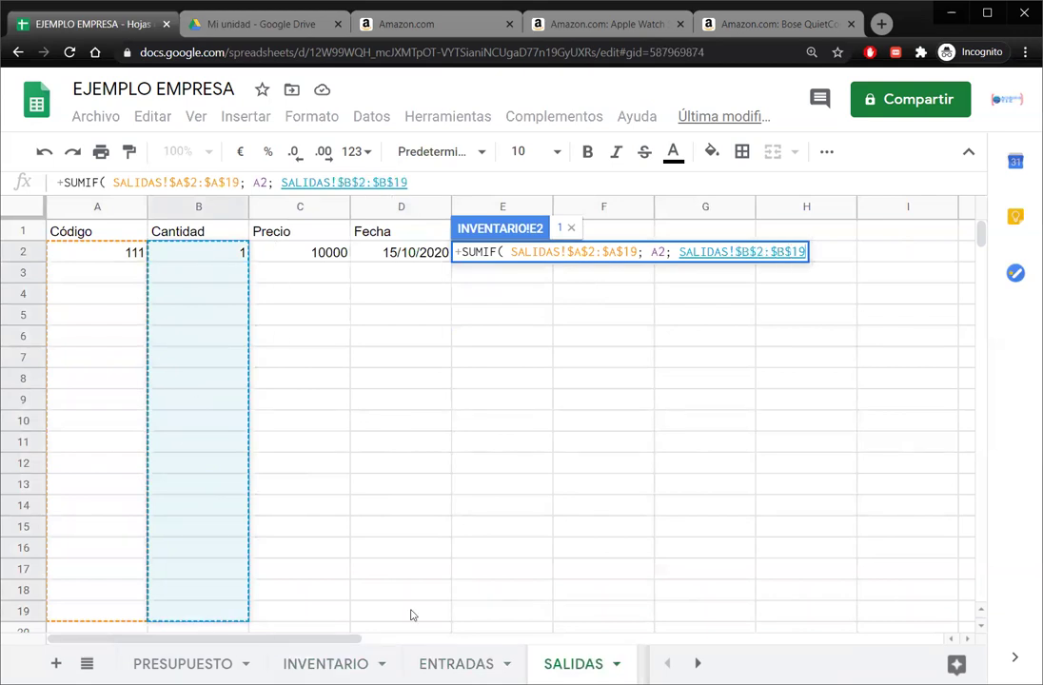
{"action": "key", "text": "Return"}
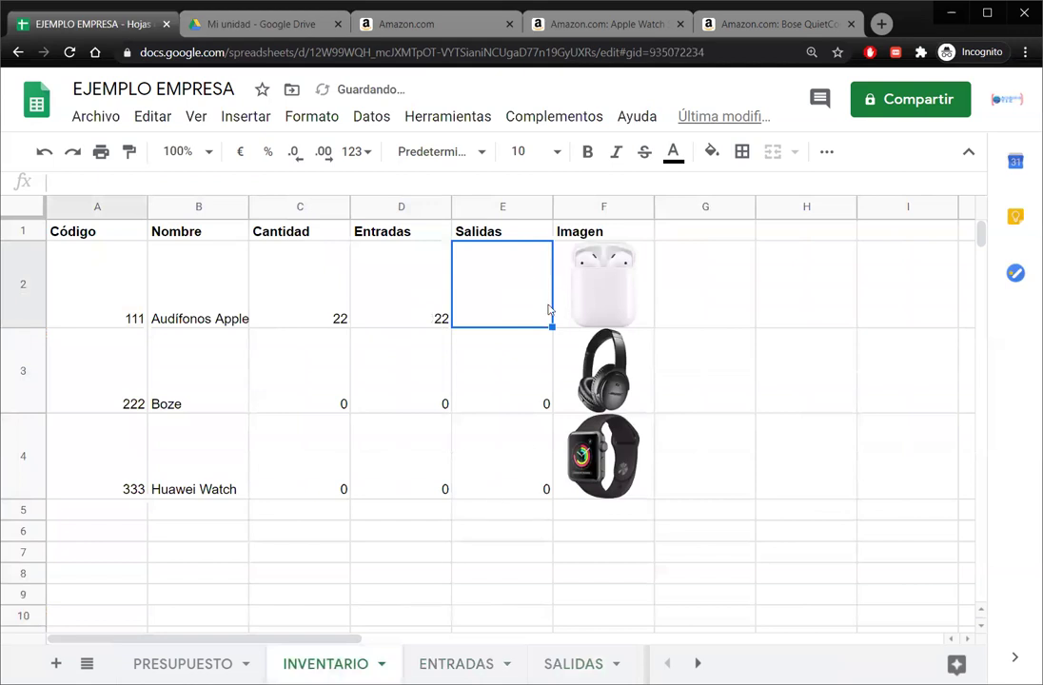
Check cell E2 on INVENTARIO, the exit's cells in row 2 of SALIDAS, and the records on ENTRADAS
{"action": "left_click", "coordinate": [787, 345]}
{"action": "left_click", "coordinate": [509, 308]}
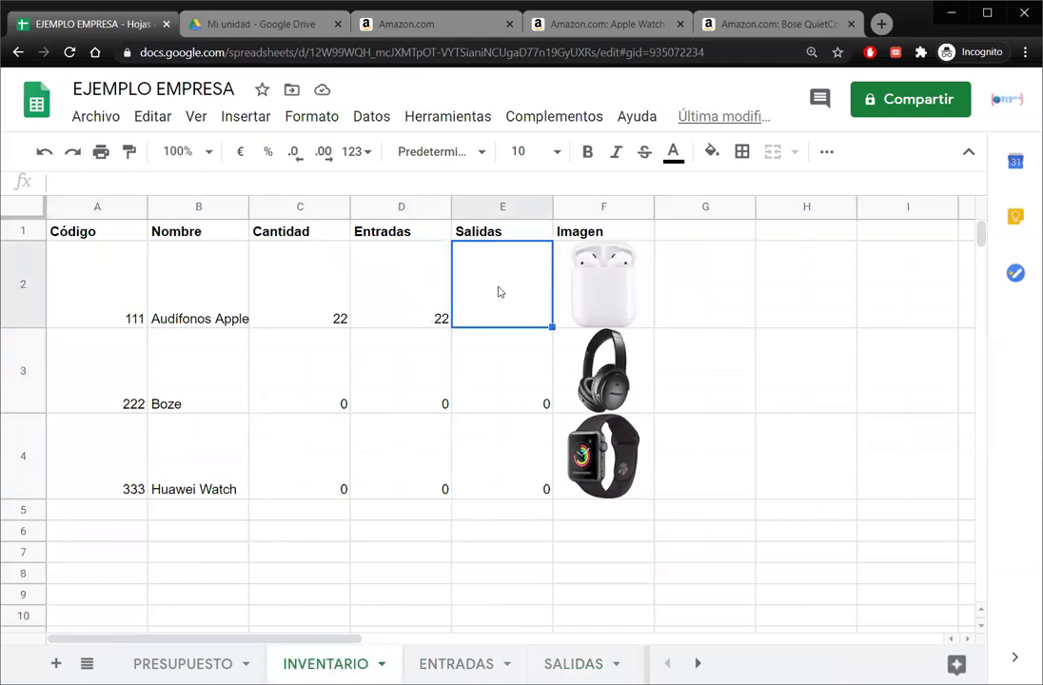
{"action": "left_click", "coordinate": [573, 663]}
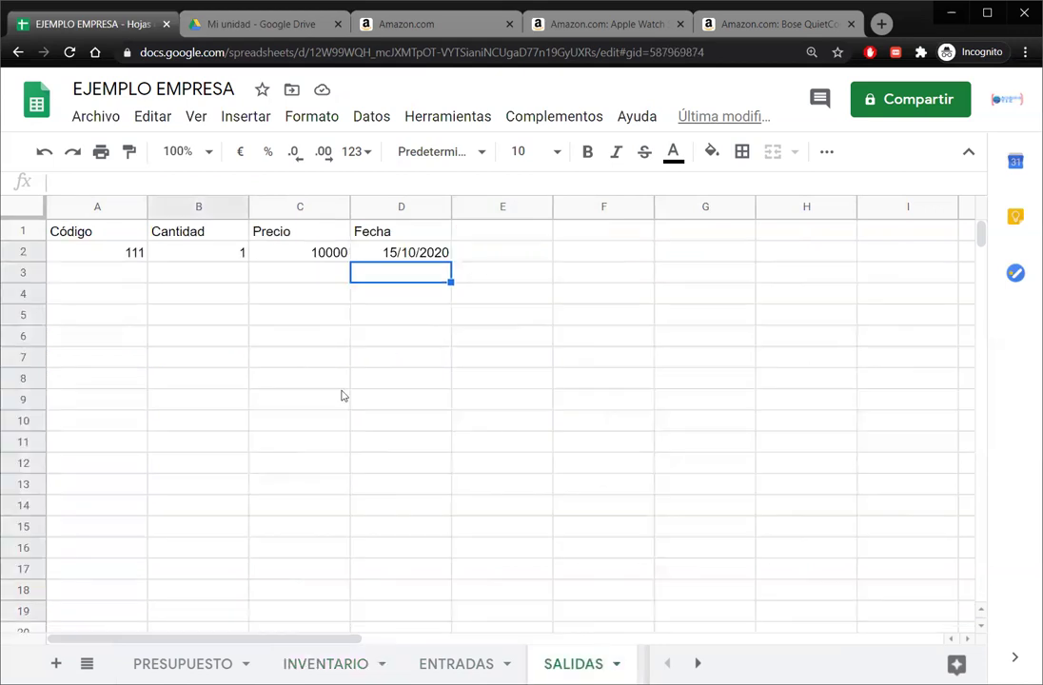
{"action": "left_click", "coordinate": [378, 255]}
{"action": "left_click", "coordinate": [201, 252]}
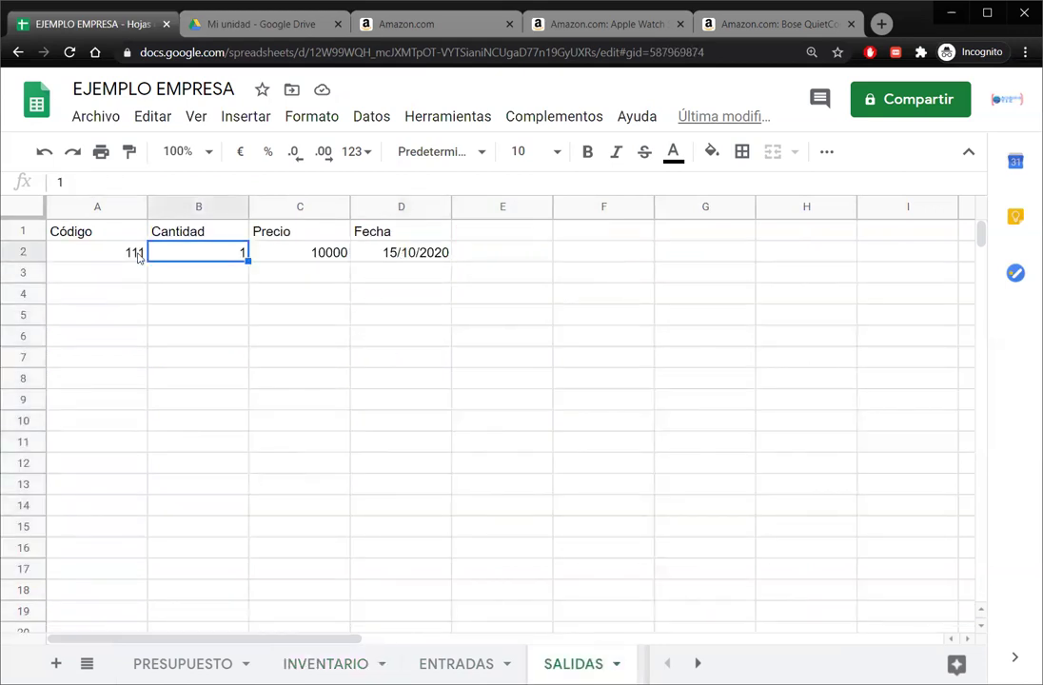
{"action": "left_click", "coordinate": [143, 253]}
{"action": "left_click", "coordinate": [173, 252]}
{"action": "left_click", "coordinate": [261, 258]}
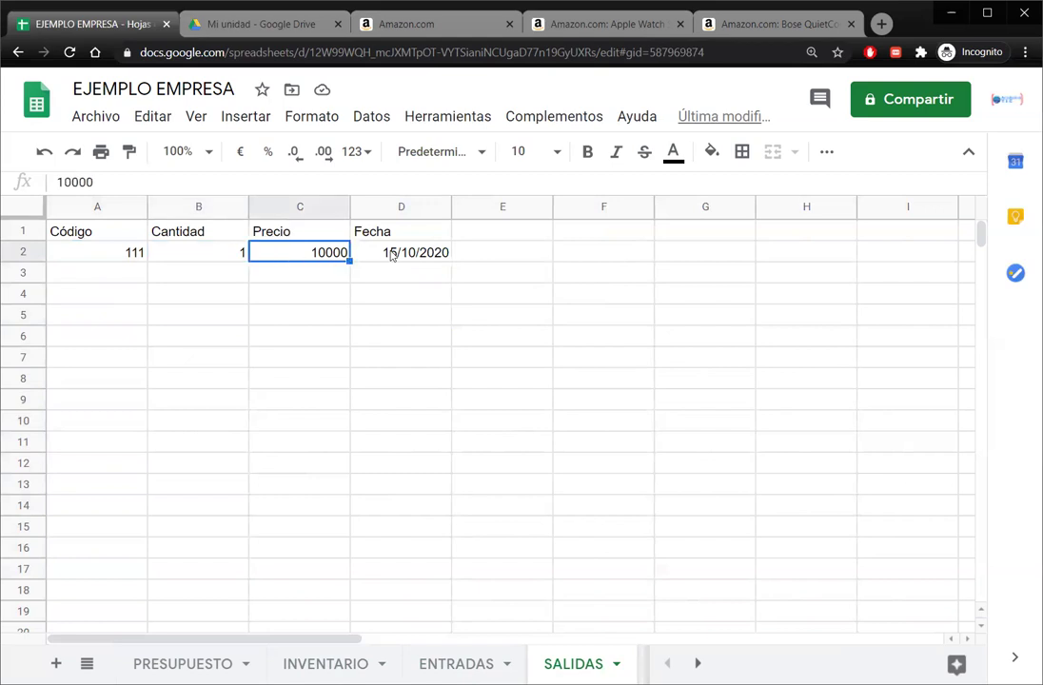
{"action": "left_click", "coordinate": [388, 256]}
{"action": "left_click", "coordinate": [456, 663]}
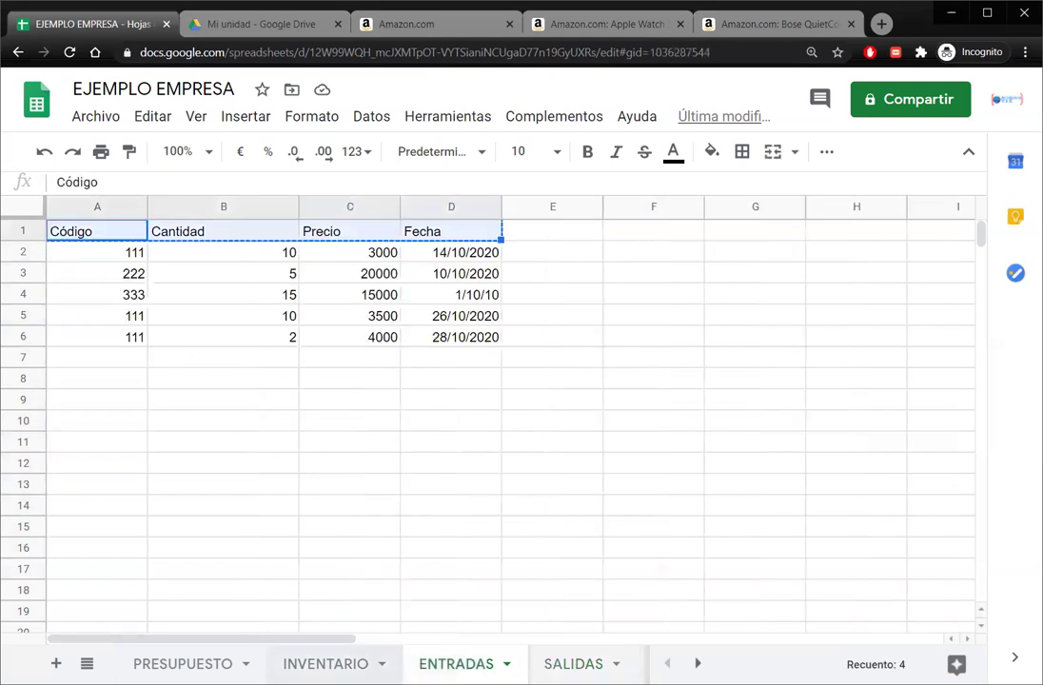
Start a SUMIF formula in Salidas cell E2 of INVENTARIO, with the absolute code range SALIDAS!$A$2:$A$16
{"action": "left_click", "coordinate": [325, 663]}
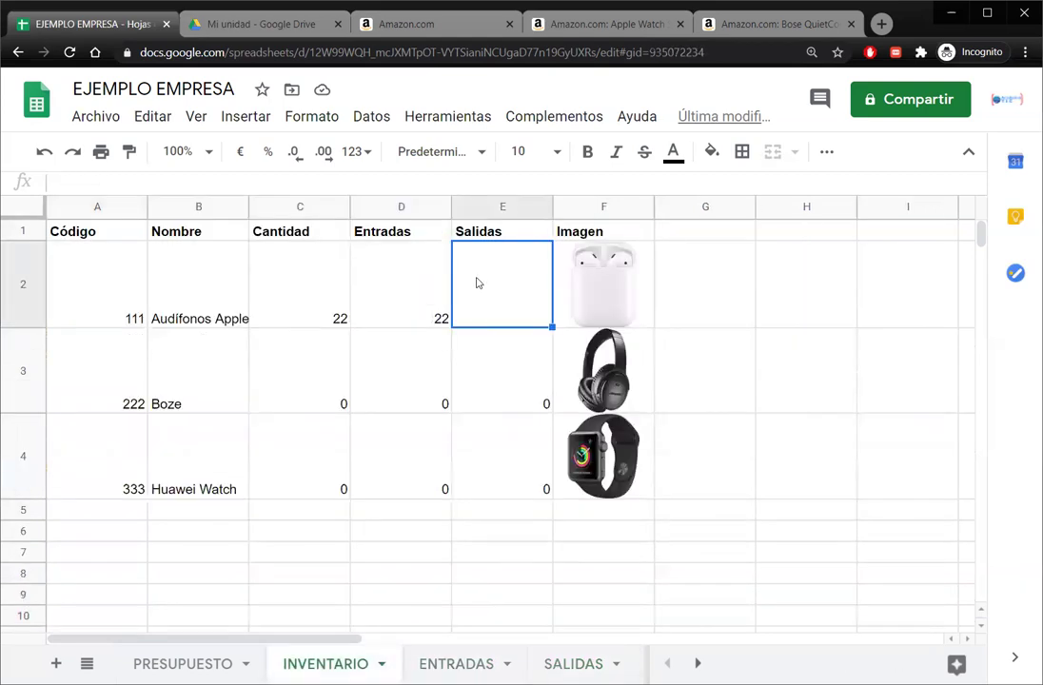
{"action": "type", "text": "+SUM"}
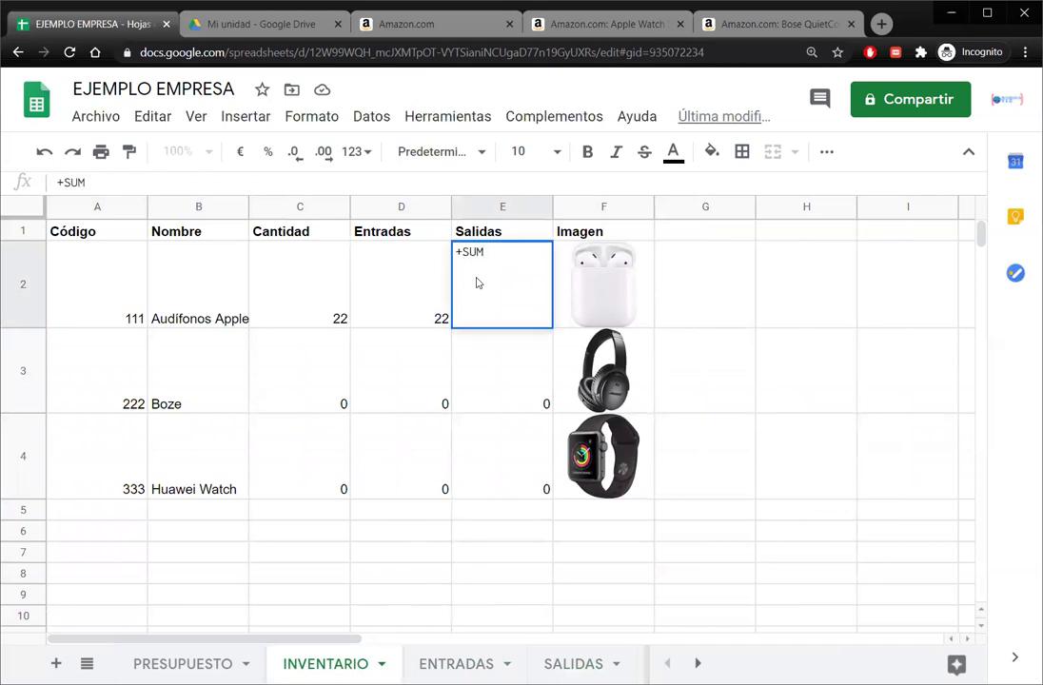
{"action": "type", "text": "IF("}
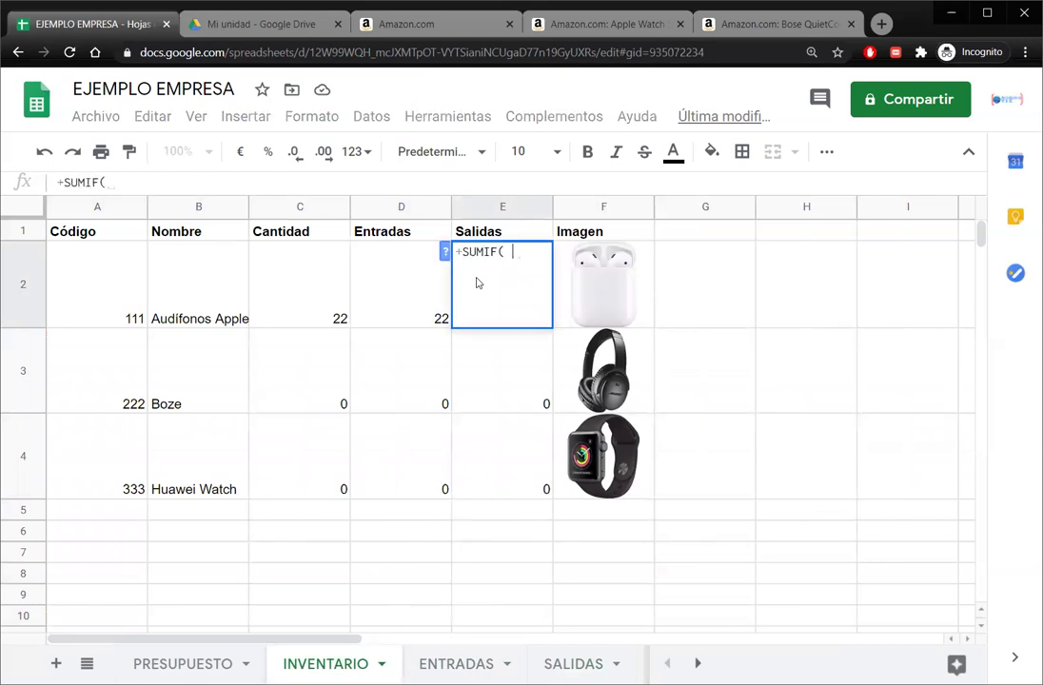
{"action": "left_click", "coordinate": [572, 663]}
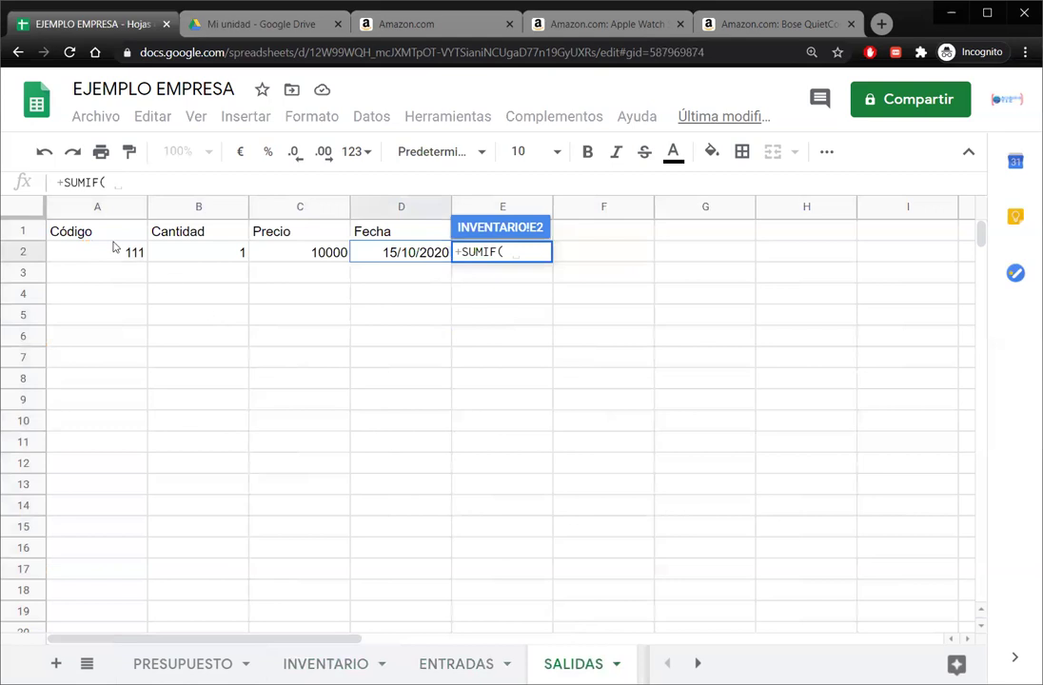
{"action": "left_click_drag", "start_coordinate": [121, 250], "coordinate": [112, 378]}
{"action": "left_click_drag", "start_coordinate": [117, 440], "coordinate": [120, 561]}
{"action": "key", "text": "F4"}
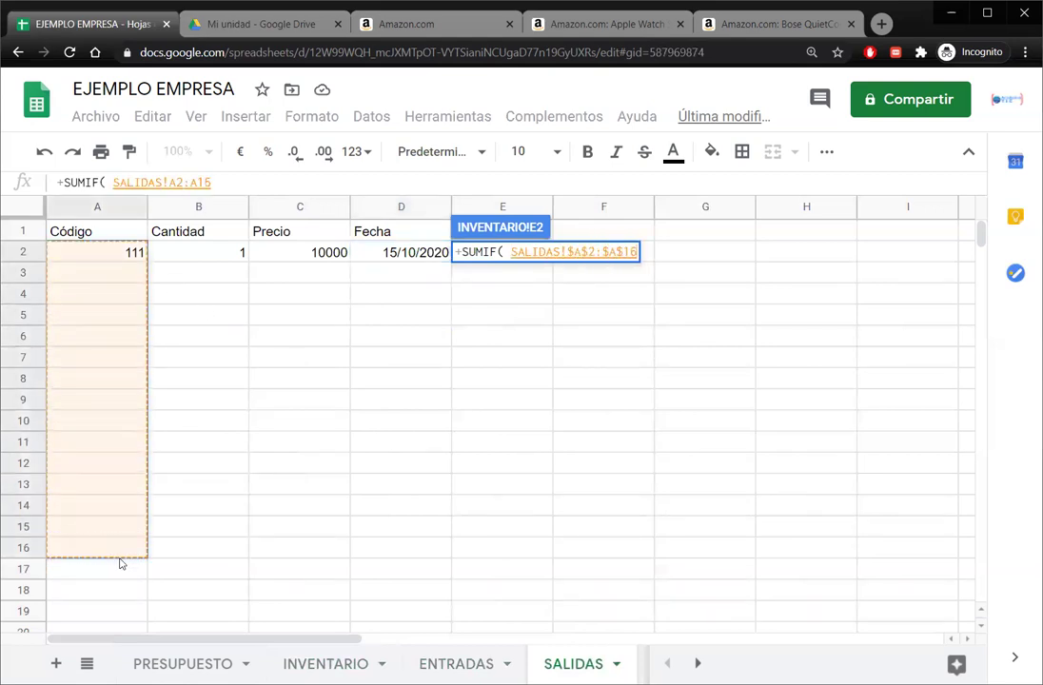
{"action": "type", "text": ";"}
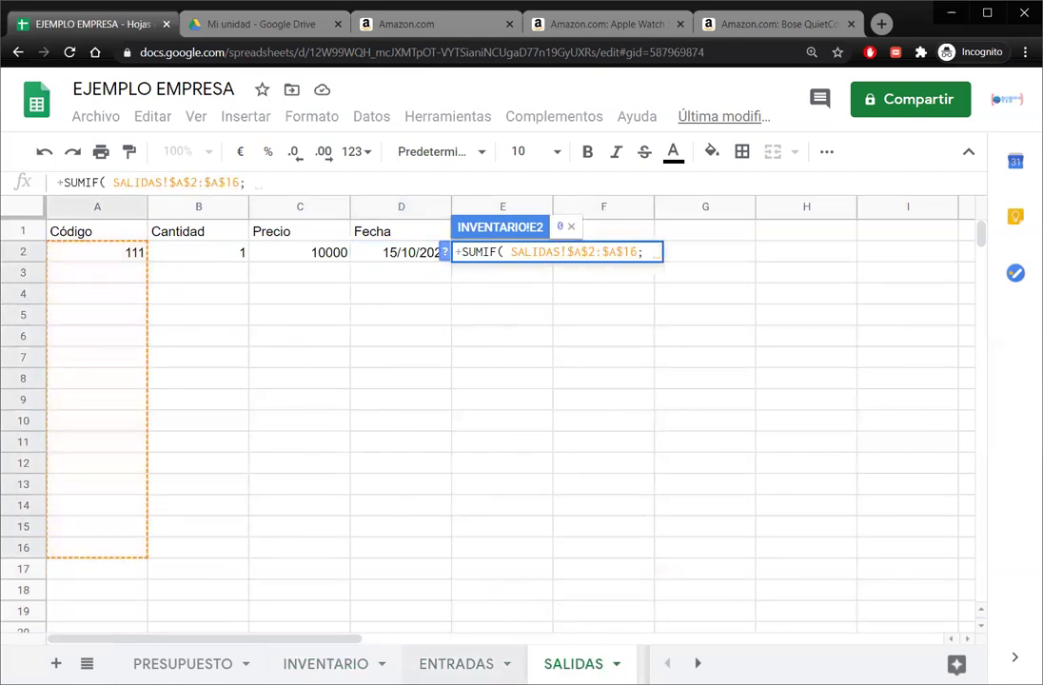
Complete the E2 formula with the product code in A2 as criterion and SALIDAS!$B$2:$B$16 as the absolute sum range
{"action": "left_click", "coordinate": [325, 663]}
{"action": "left_click", "coordinate": [118, 305]}
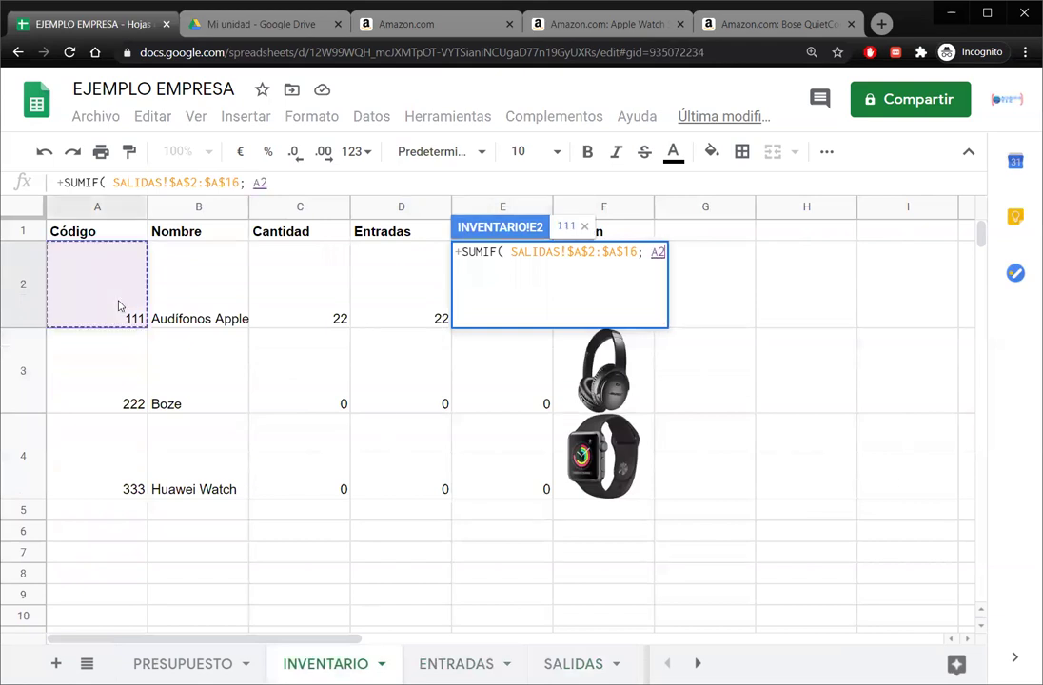
{"action": "type", "text": ";"}
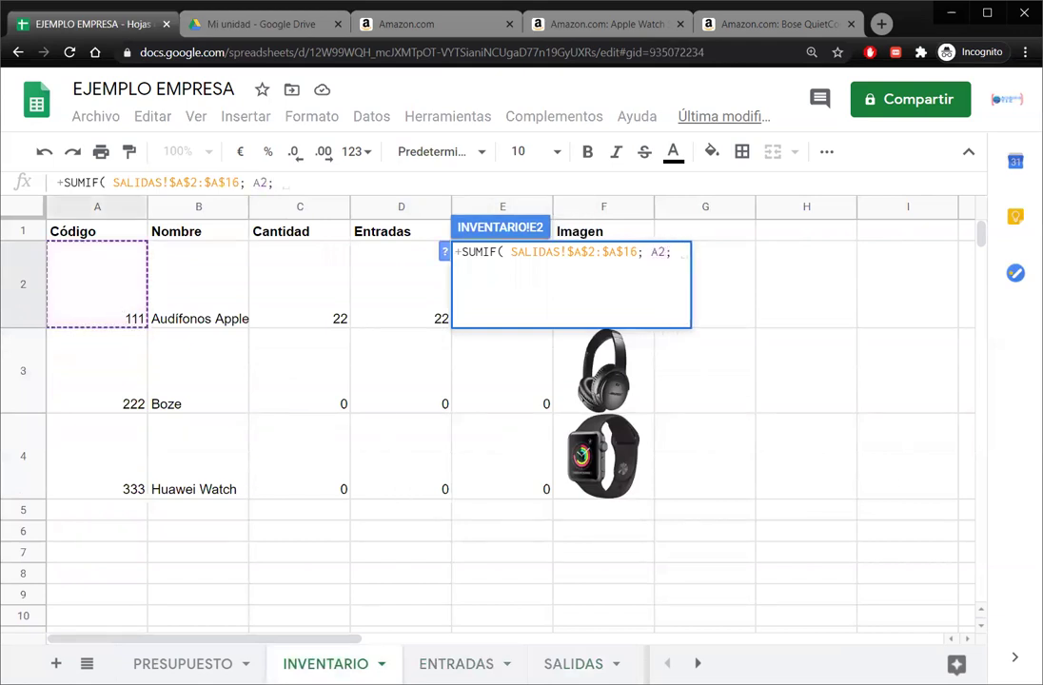
{"action": "left_click", "coordinate": [573, 663]}
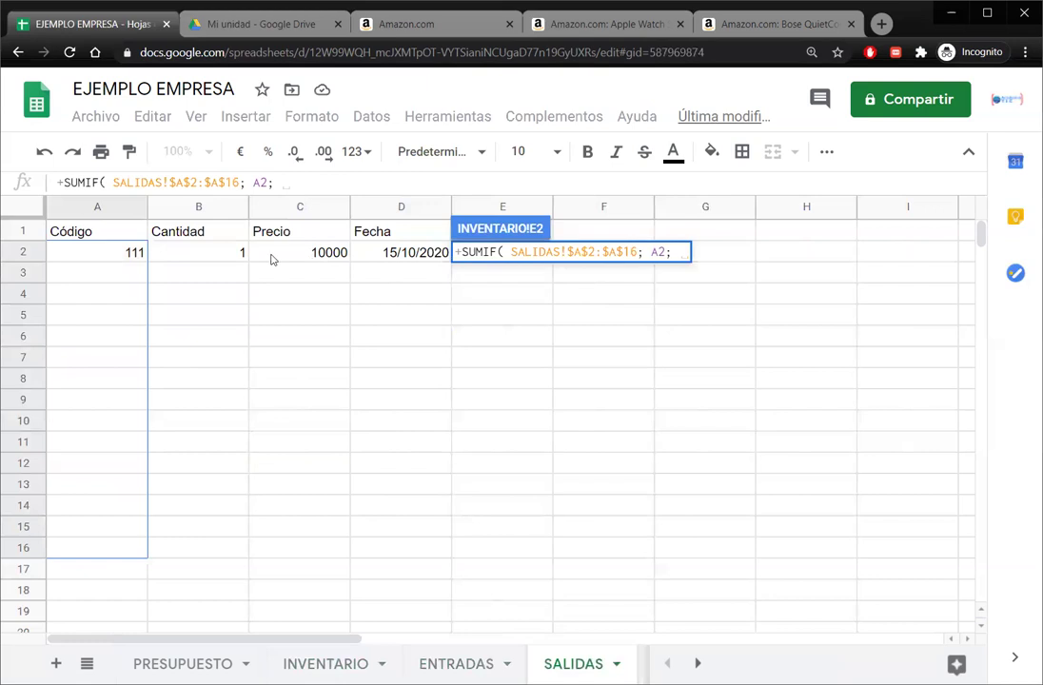
{"action": "left_click_drag", "start_coordinate": [229, 253], "coordinate": [216, 561]}
{"action": "key", "text": "F4"}
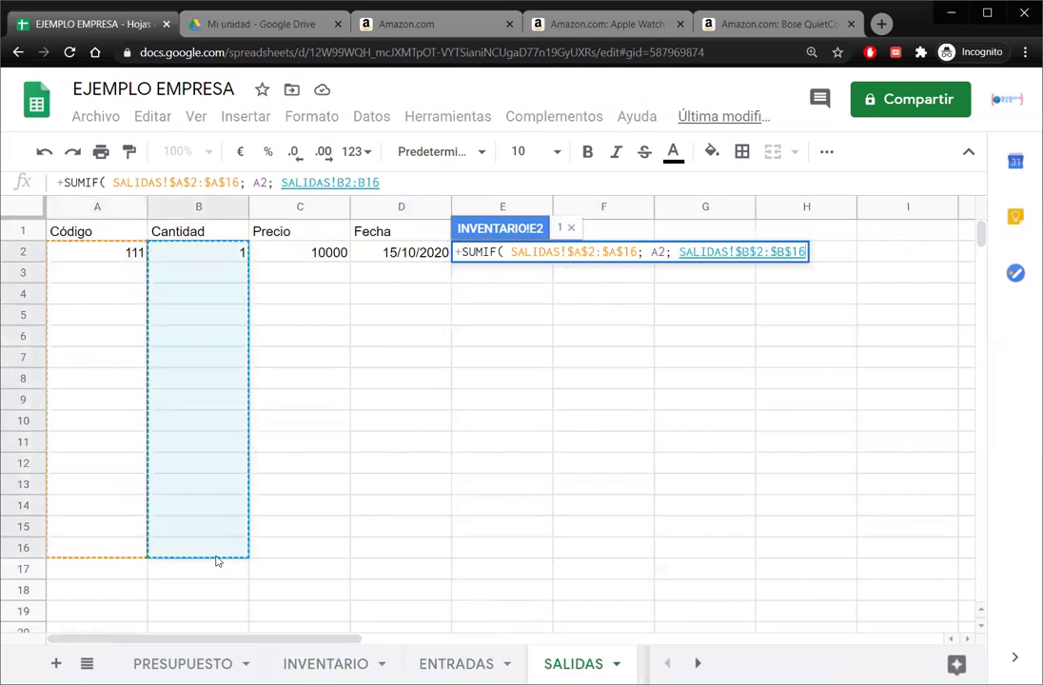
{"action": "key", "text": "Return"}
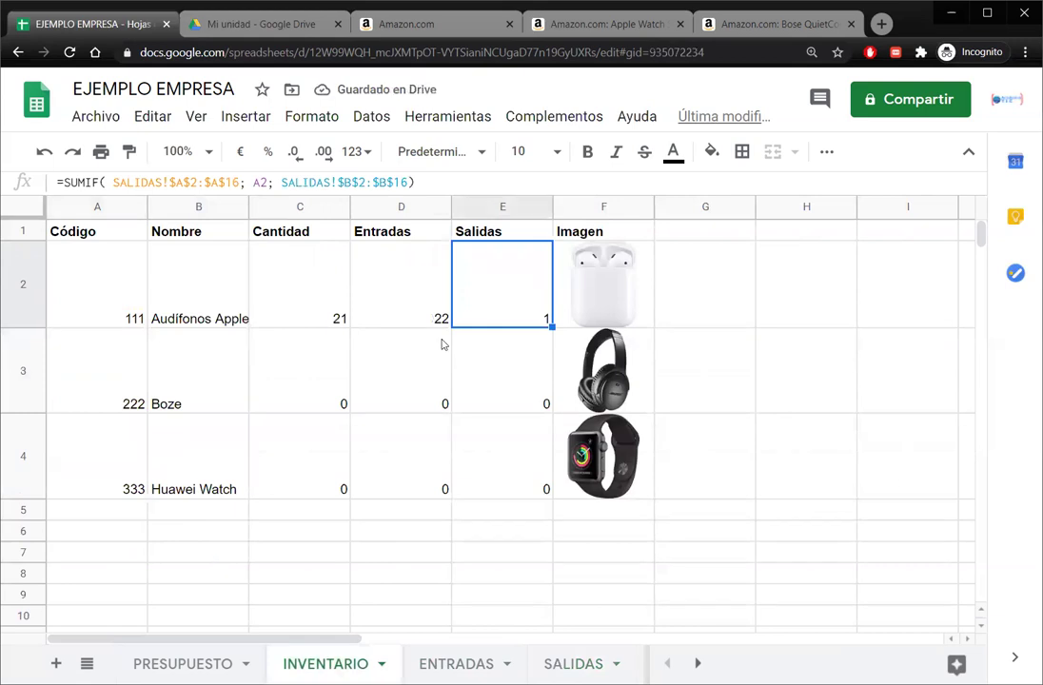
Check the formulas in the Cantidad, Entradas and Salidas cells of product 111
{"action": "left_click", "coordinate": [299, 305]}
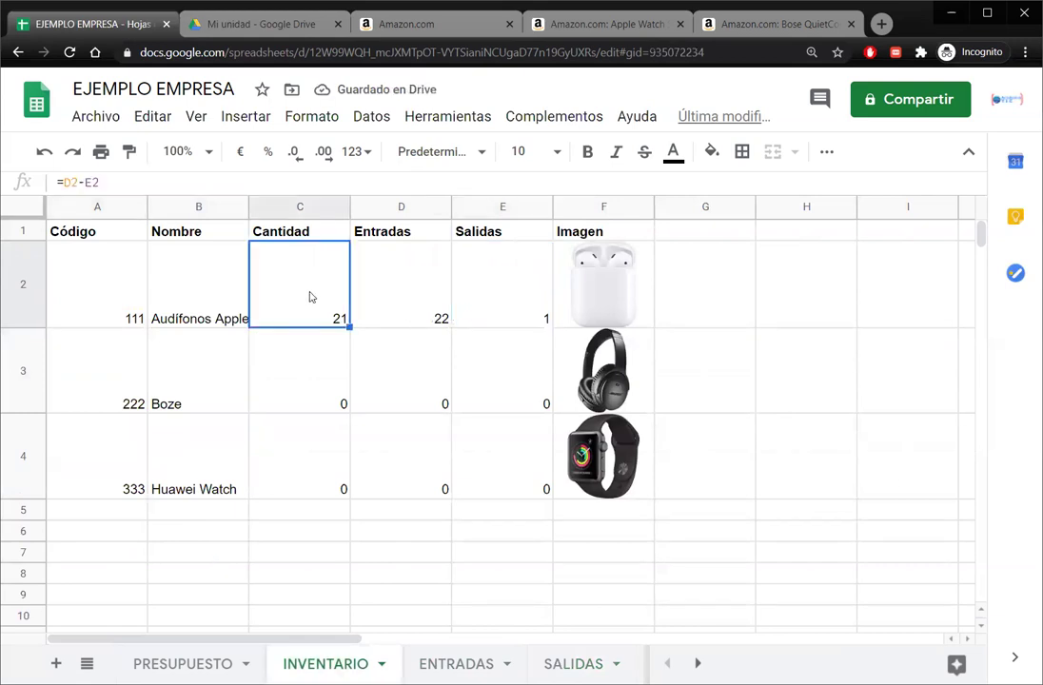
{"action": "left_click", "coordinate": [388, 304]}
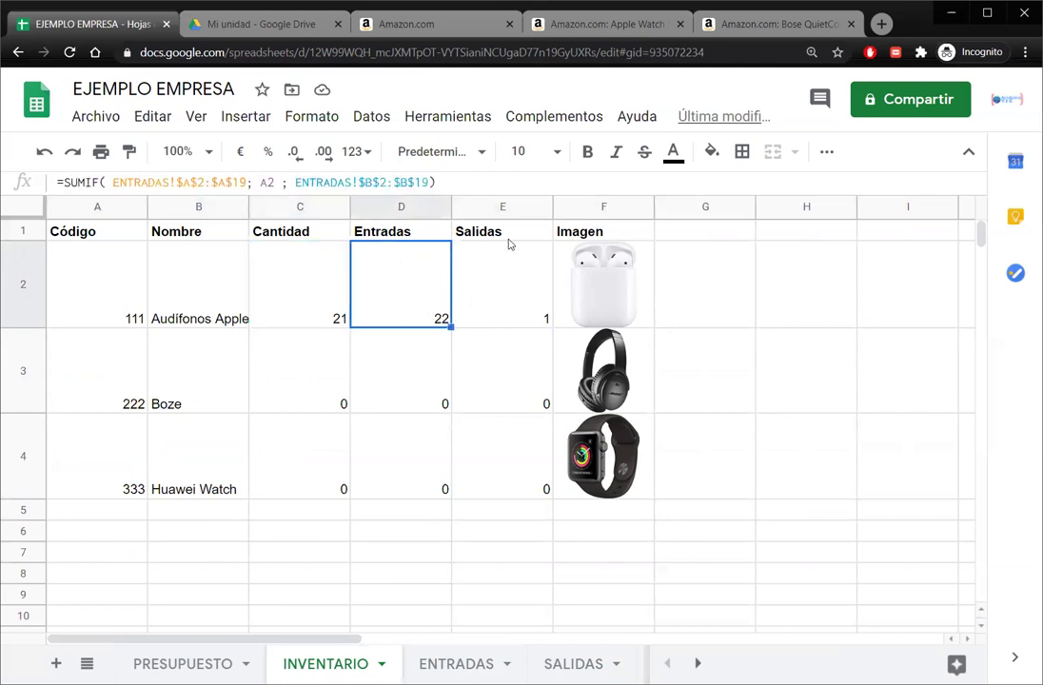
{"action": "left_click", "coordinate": [502, 288]}
Fill the Cantidad formula =D2-E2 from C2 down to C4 and check the copied formula in C3
{"action": "left_click", "coordinate": [296, 291]}
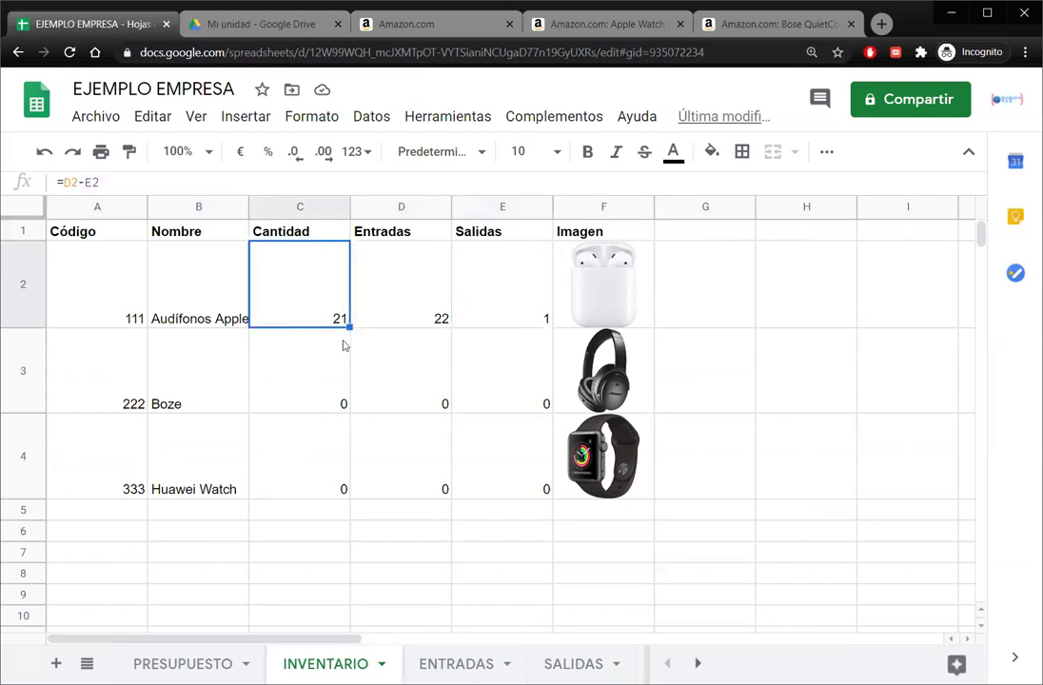
{"action": "left_click_drag", "start_coordinate": [349, 328], "coordinate": [345, 480]}
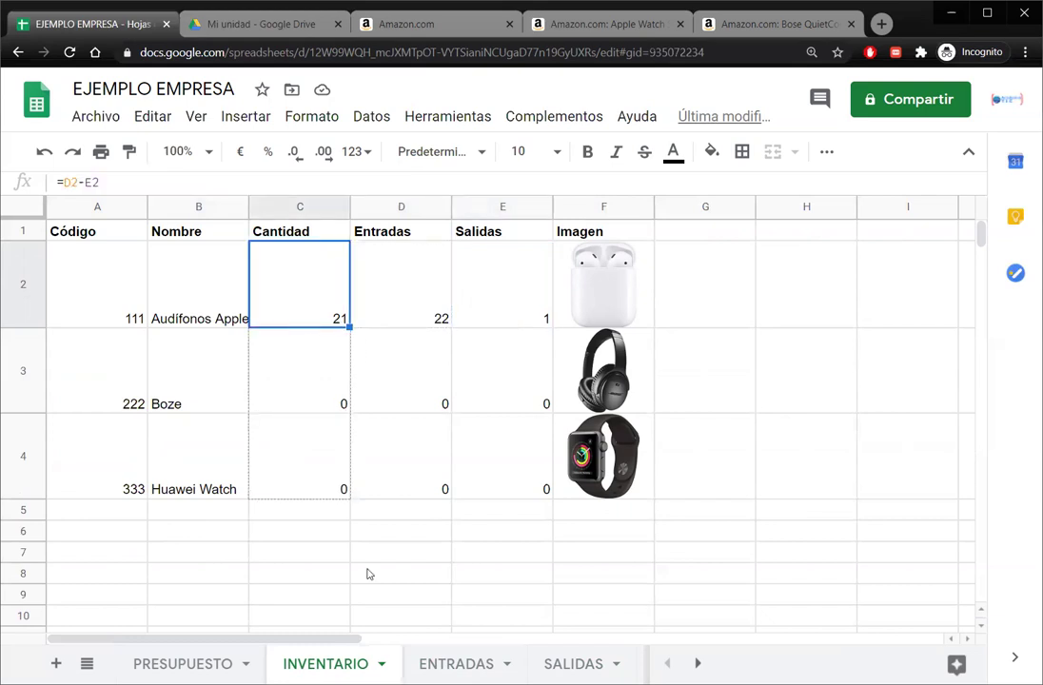
{"action": "double_click", "coordinate": [324, 364]}
{"action": "key", "text": "Escape"}
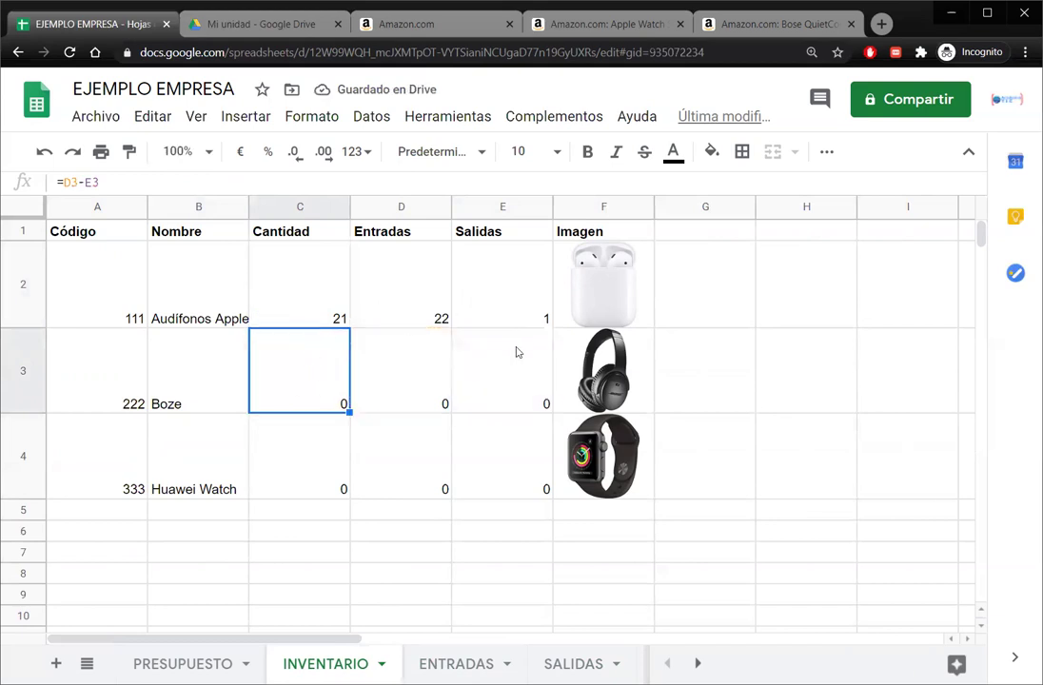
Fill the Entradas SUMIF formula from D2 down to D4 and check the copied formula in D3
{"action": "left_click", "coordinate": [385, 304]}
{"action": "left_click_drag", "start_coordinate": [450, 327], "coordinate": [447, 494]}
{"action": "left_click", "coordinate": [411, 388]}
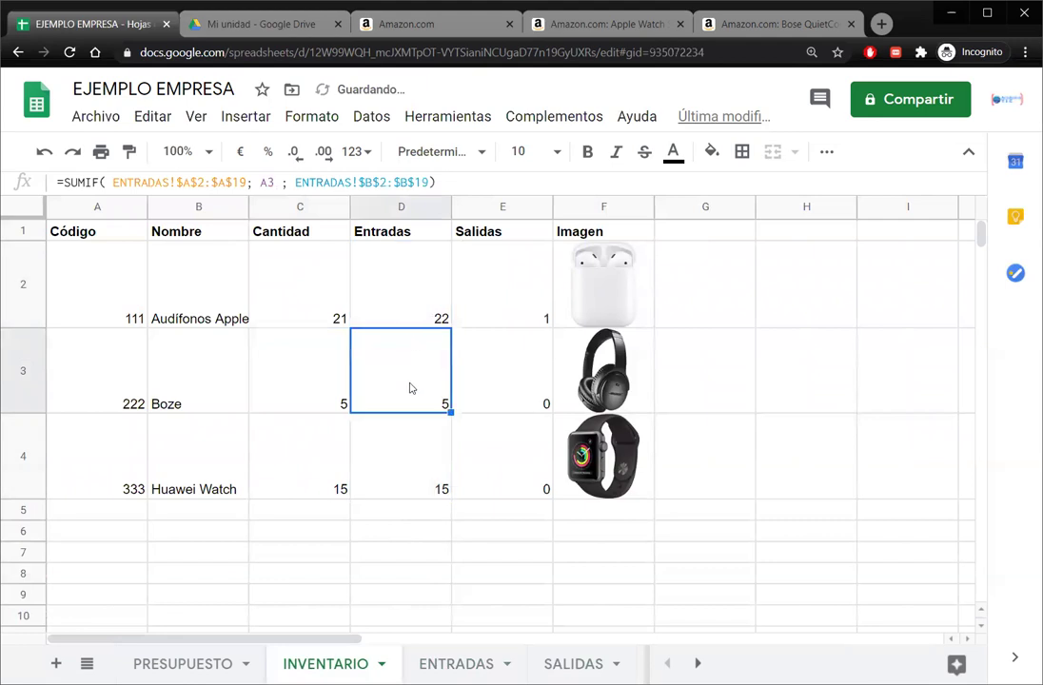
Fill the Salidas SUMIF formula from E2 down to E4 and check the copied formulas in E3 and E4
{"action": "left_click", "coordinate": [547, 319]}
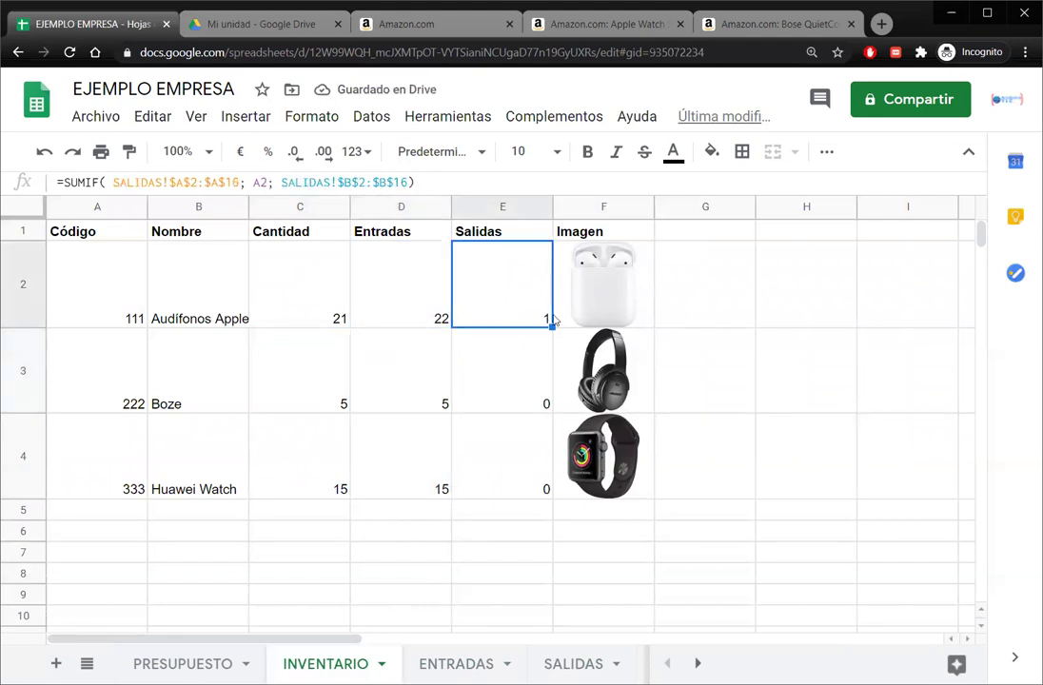
{"action": "left_click_drag", "start_coordinate": [548, 323], "coordinate": [540, 465]}
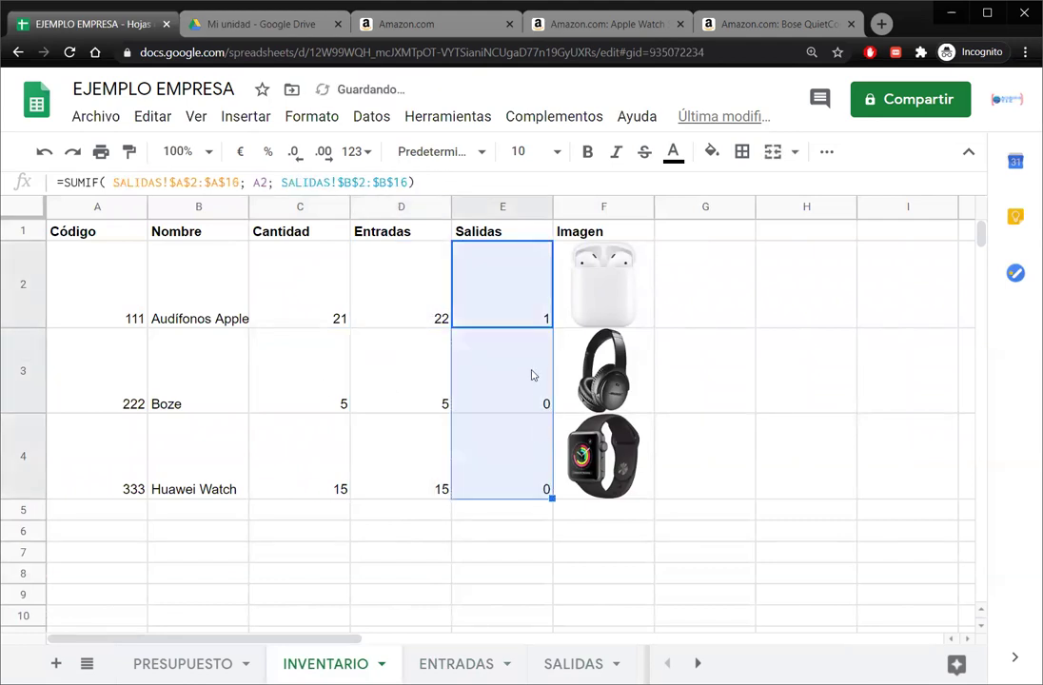
{"action": "left_click", "coordinate": [533, 396]}
{"action": "left_click", "coordinate": [507, 466]}
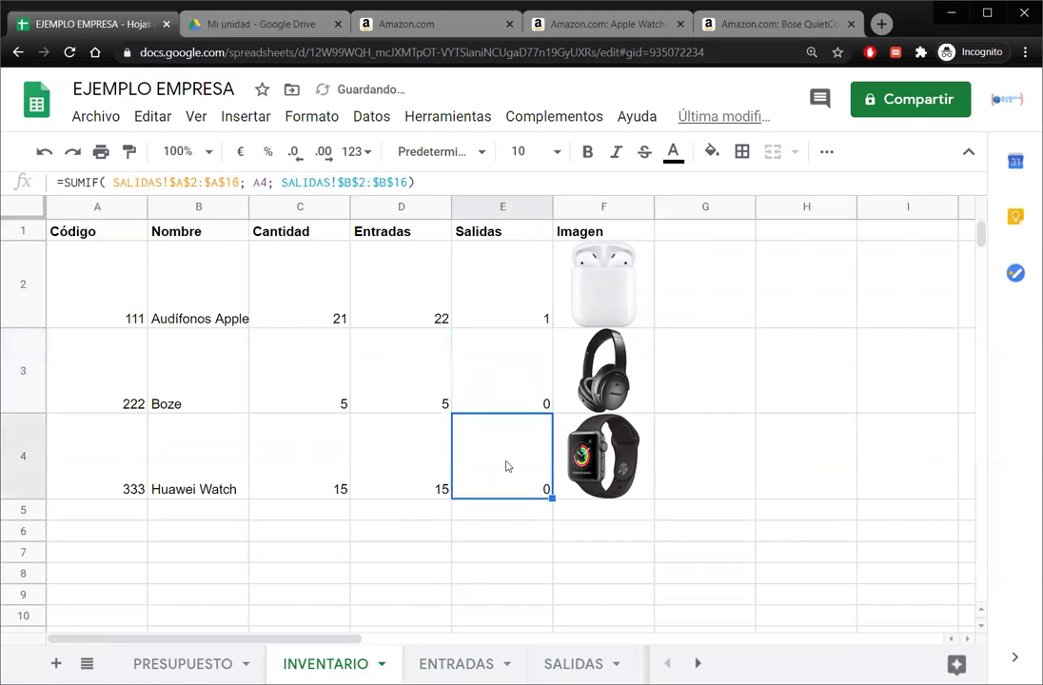
Start a new exit record in row 3 of the SALIDAS sheet with Código 222 and Cantidad 2
{"action": "left_click", "coordinate": [561, 660]}
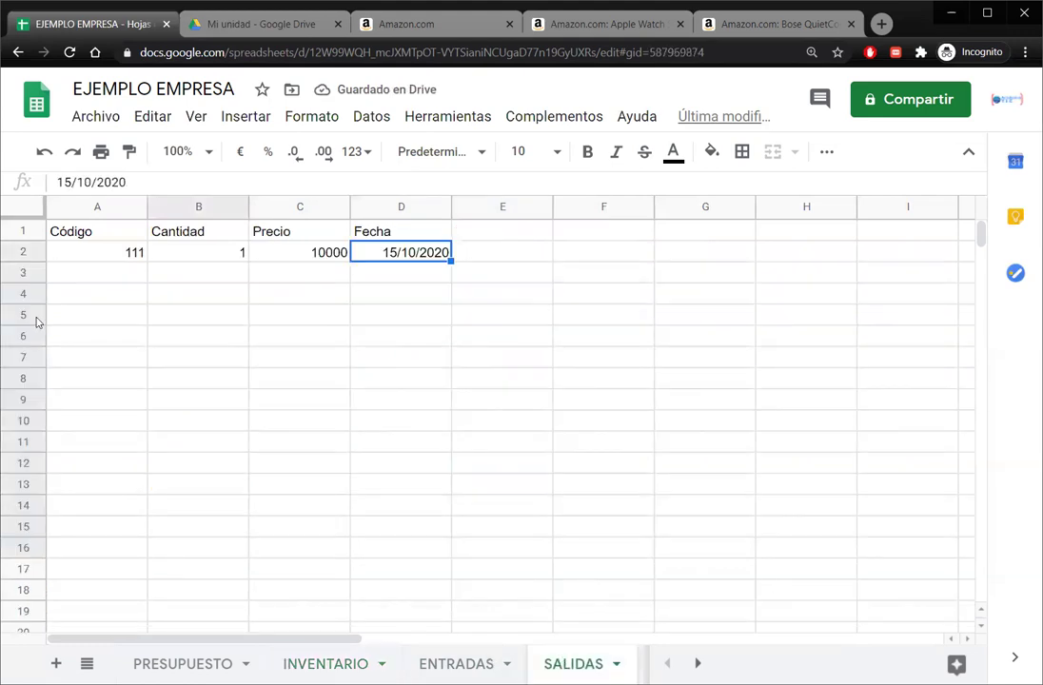
{"action": "left_click", "coordinate": [113, 271]}
{"action": "type", "text": "222"}
{"action": "key", "text": "Return"}
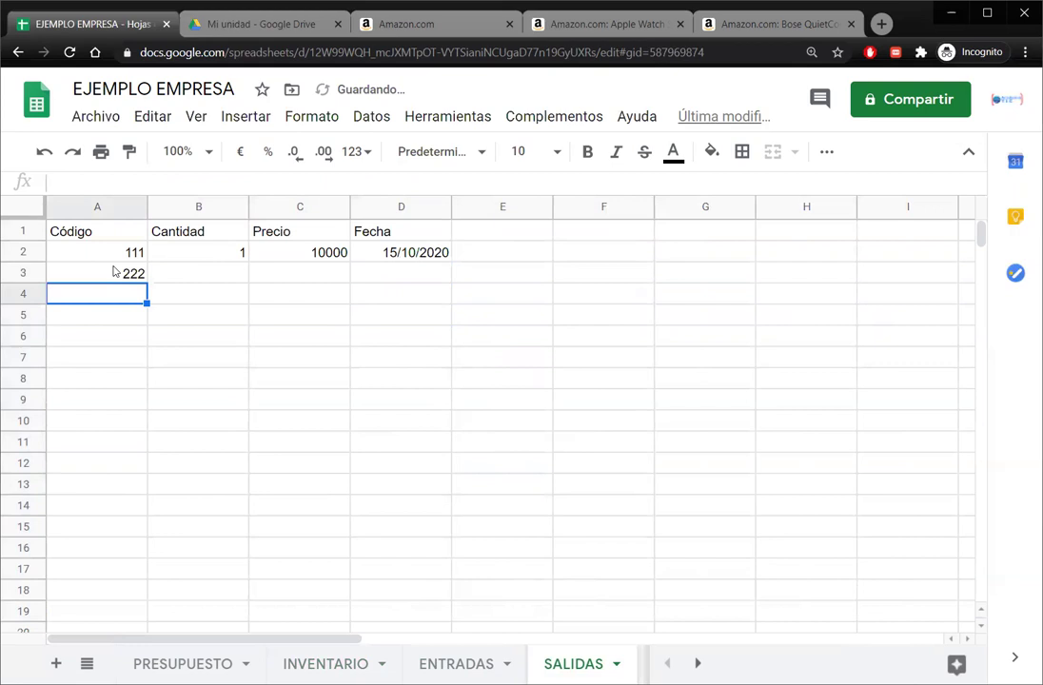
{"action": "key", "text": "Up"}
{"action": "key", "text": "Right"}
{"action": "type", "text": "2"}
{"action": "key", "text": "Return"}
Complete the exit record for product 222 with Precio 45000 and Fecha 16/10/2020
{"action": "key", "text": "Up"}
{"action": "key", "text": "Right"}
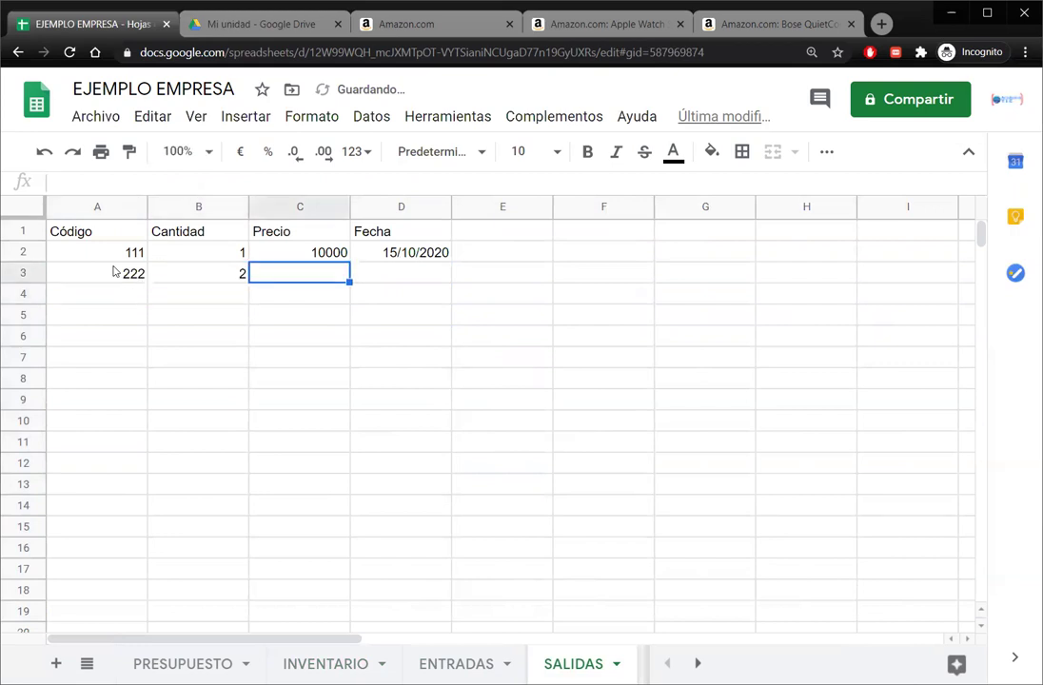
{"action": "type", "text": "45000"}
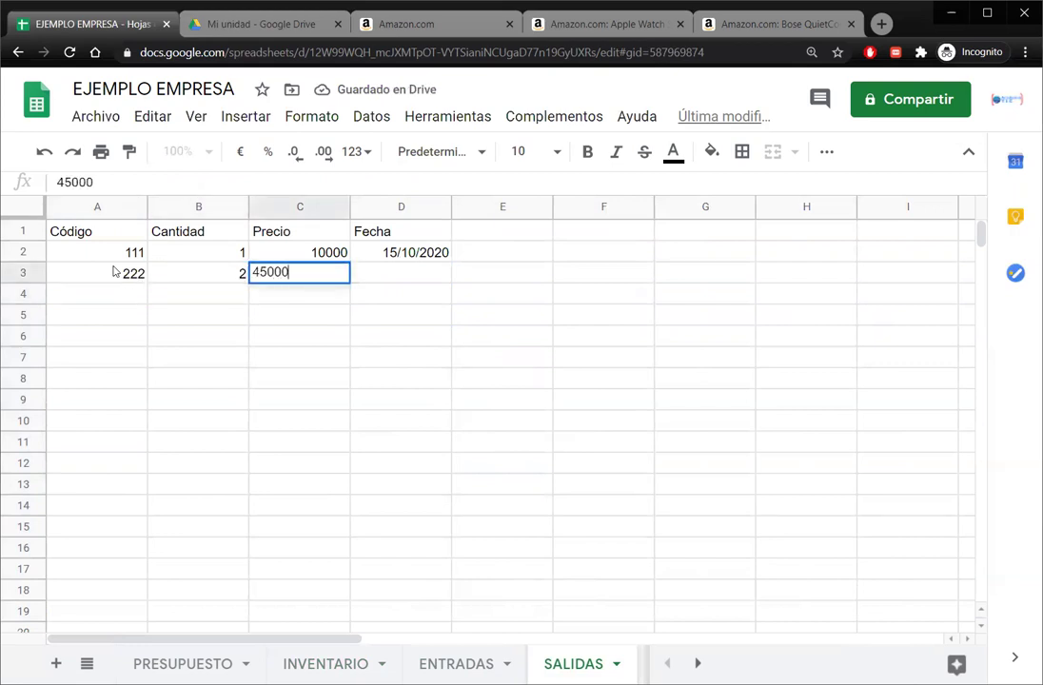
{"action": "key", "text": "Return"}
{"action": "key", "text": "Up"}
{"action": "key", "text": "Right"}
{"action": "type", "text": "16/10/20"}
{"action": "key", "text": "Return"}
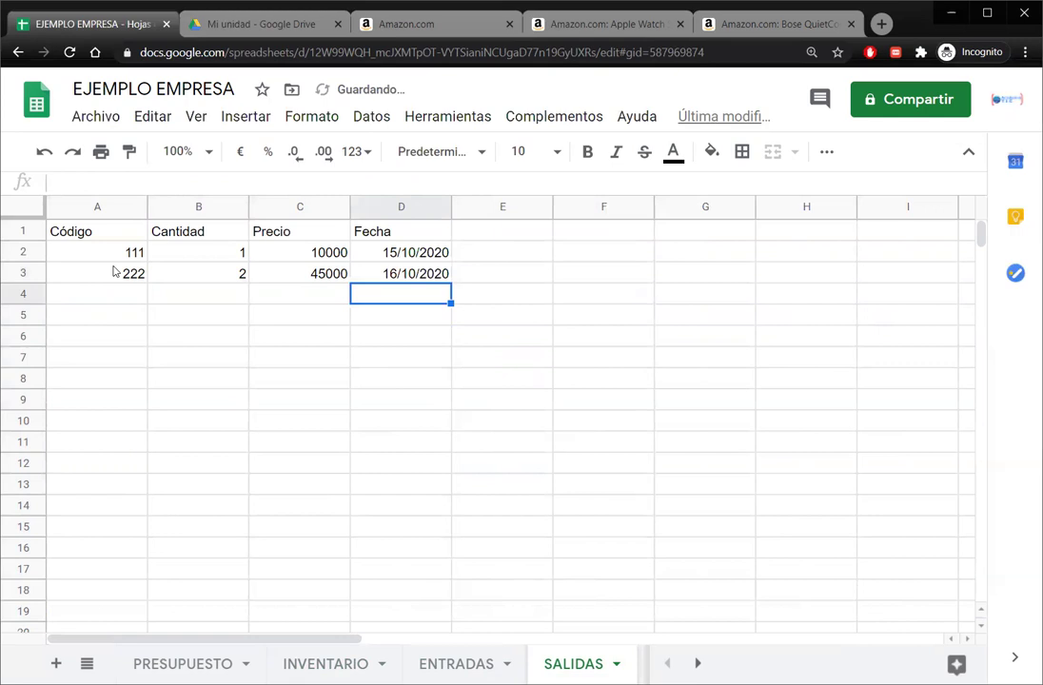
Check the Salidas and Cantidad cells of product 222 on the INVENTARIO sheet
{"action": "left_click", "coordinate": [326, 663]}
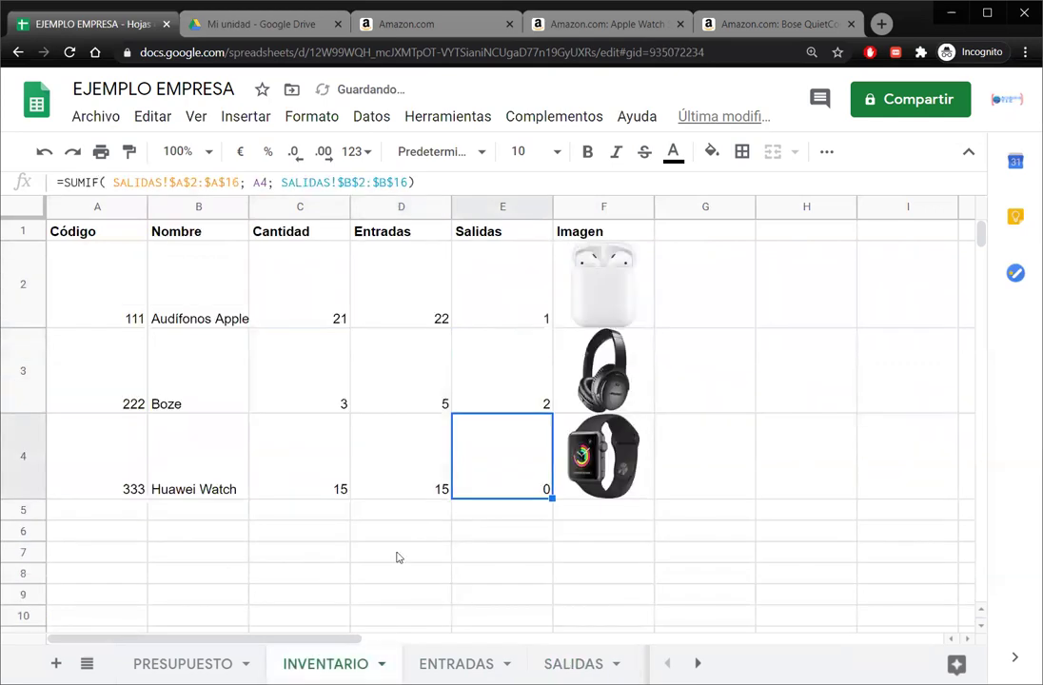
{"action": "left_click", "coordinate": [529, 393]}
{"action": "left_click", "coordinate": [330, 407]}
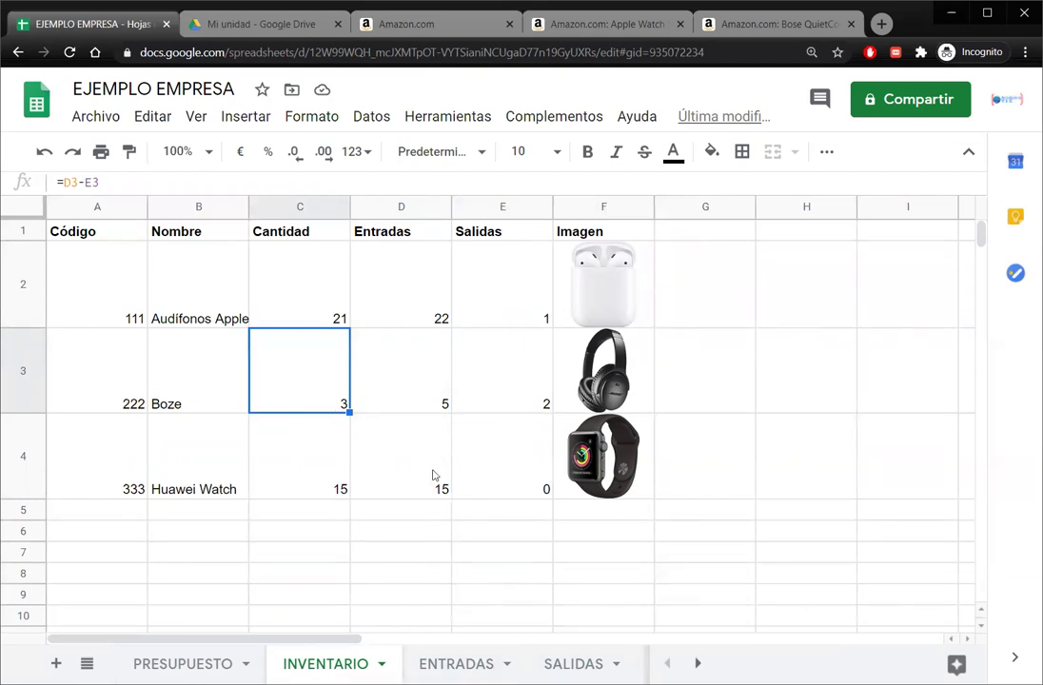
Select the inventory range A2:E4 to review the data of all three products
{"action": "left_click_drag", "start_coordinate": [70, 260], "coordinate": [510, 481]}
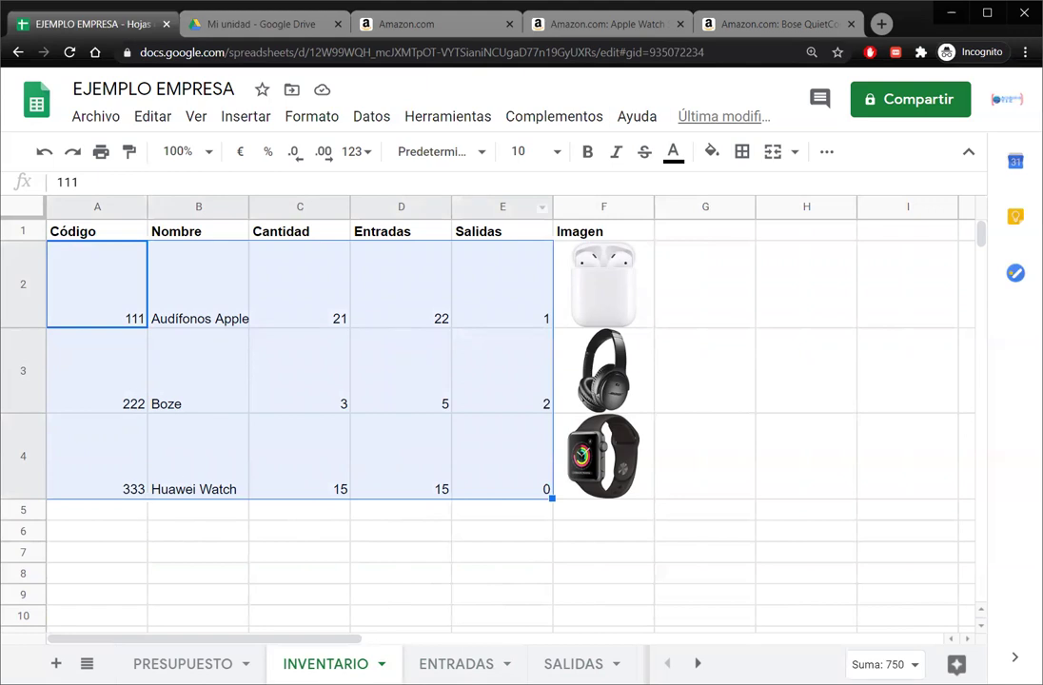
{"action": "left_click", "coordinate": [484, 293]}
{"action": "left_click_drag", "start_coordinate": [109, 263], "coordinate": [526, 494]}
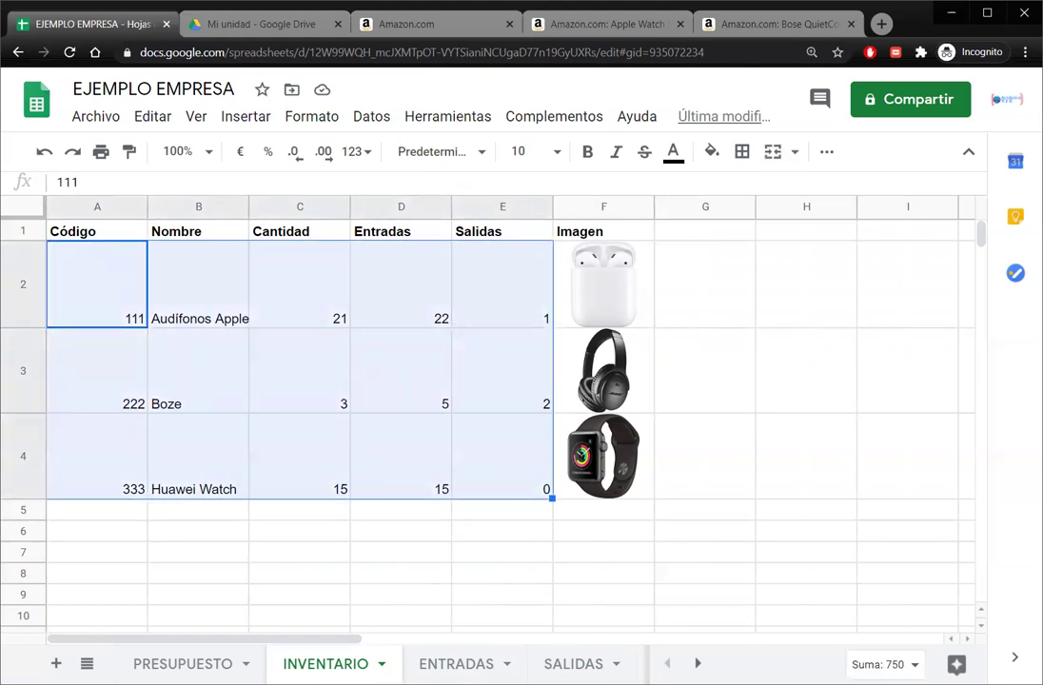